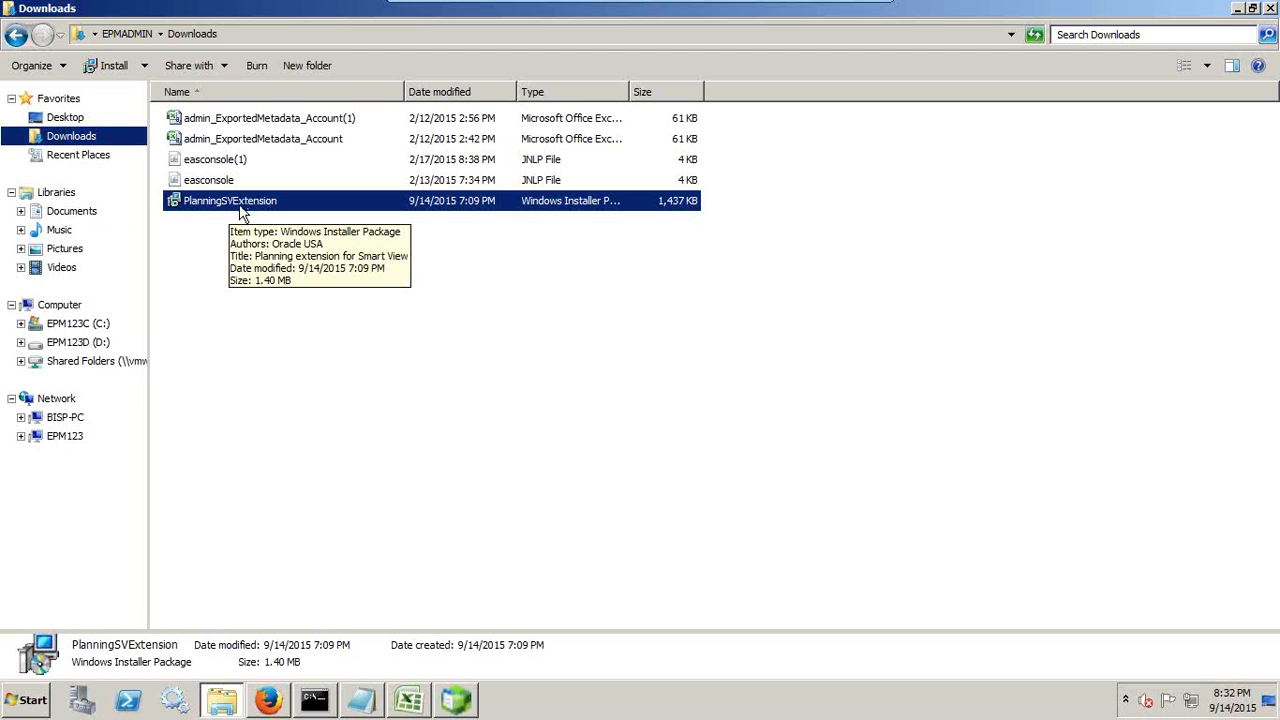
Step: Switch to Excel and review the active and inactive add-ins in its options, checking the Oracle Smart View for Office entries
{"action": "left_click", "coordinate": [410, 706]}
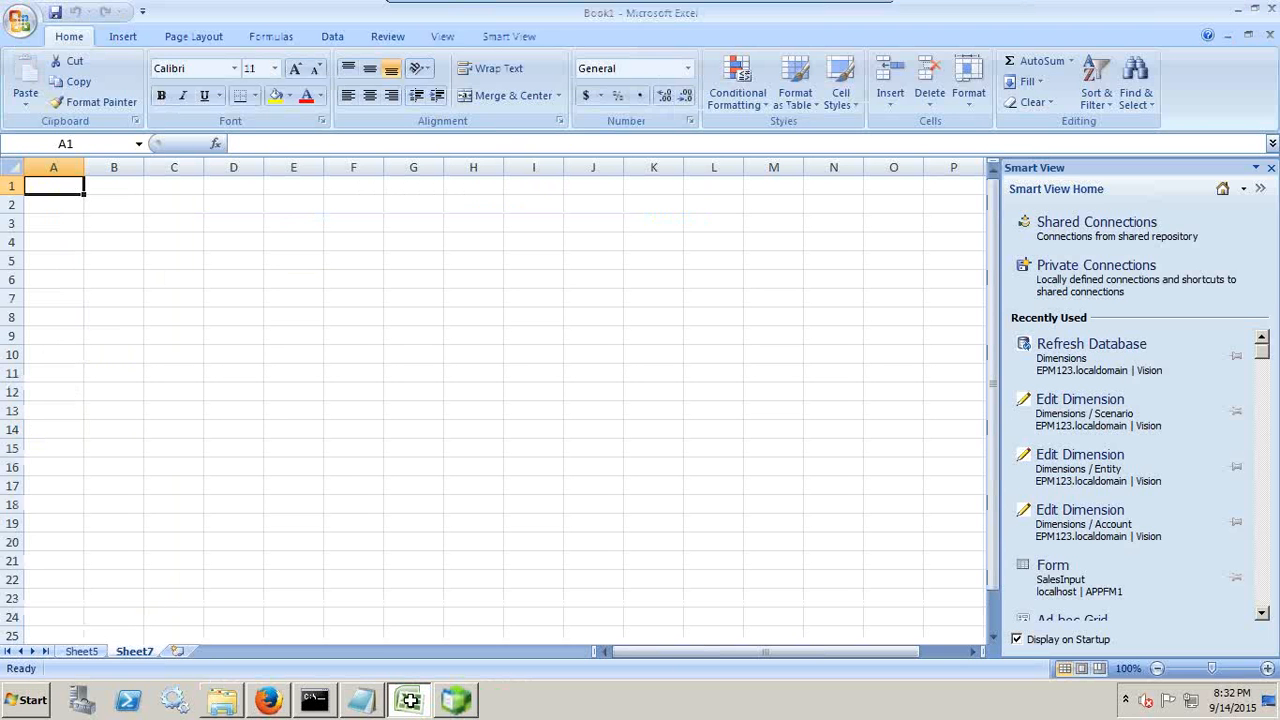
{"action": "left_click", "coordinate": [516, 38]}
{"action": "left_click", "coordinate": [20, 22]}
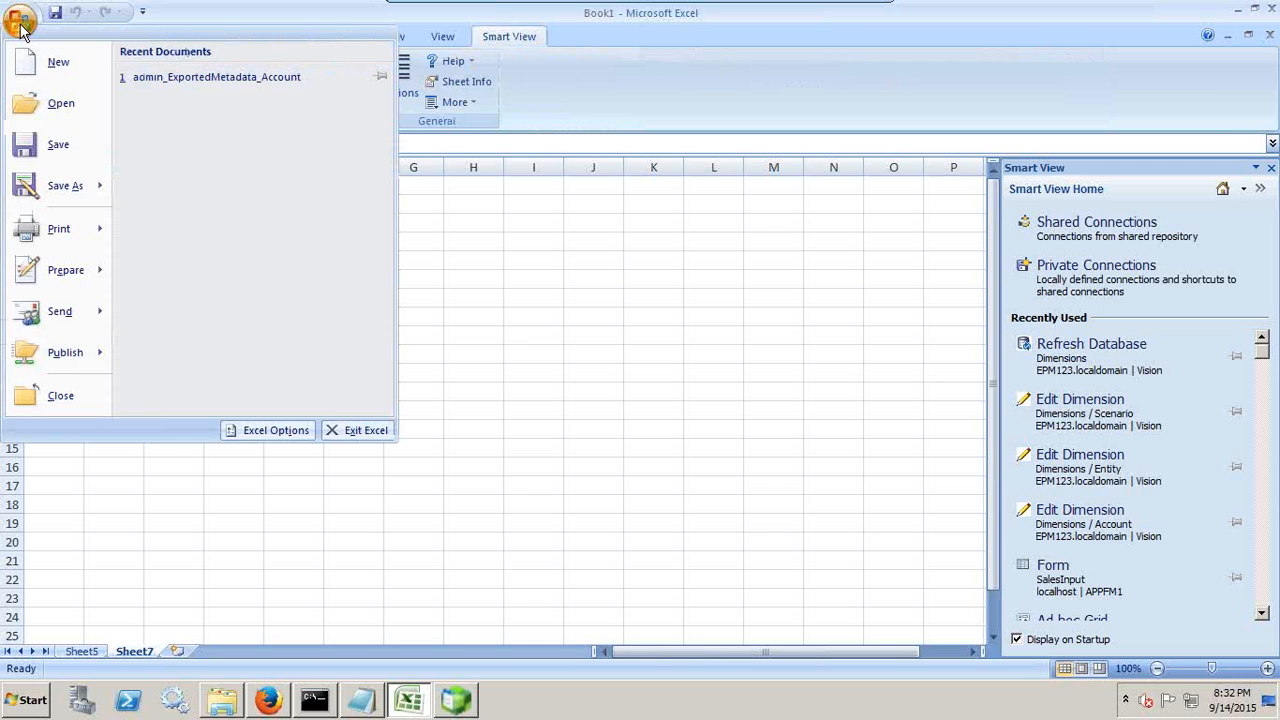
{"action": "left_click", "coordinate": [259, 436]}
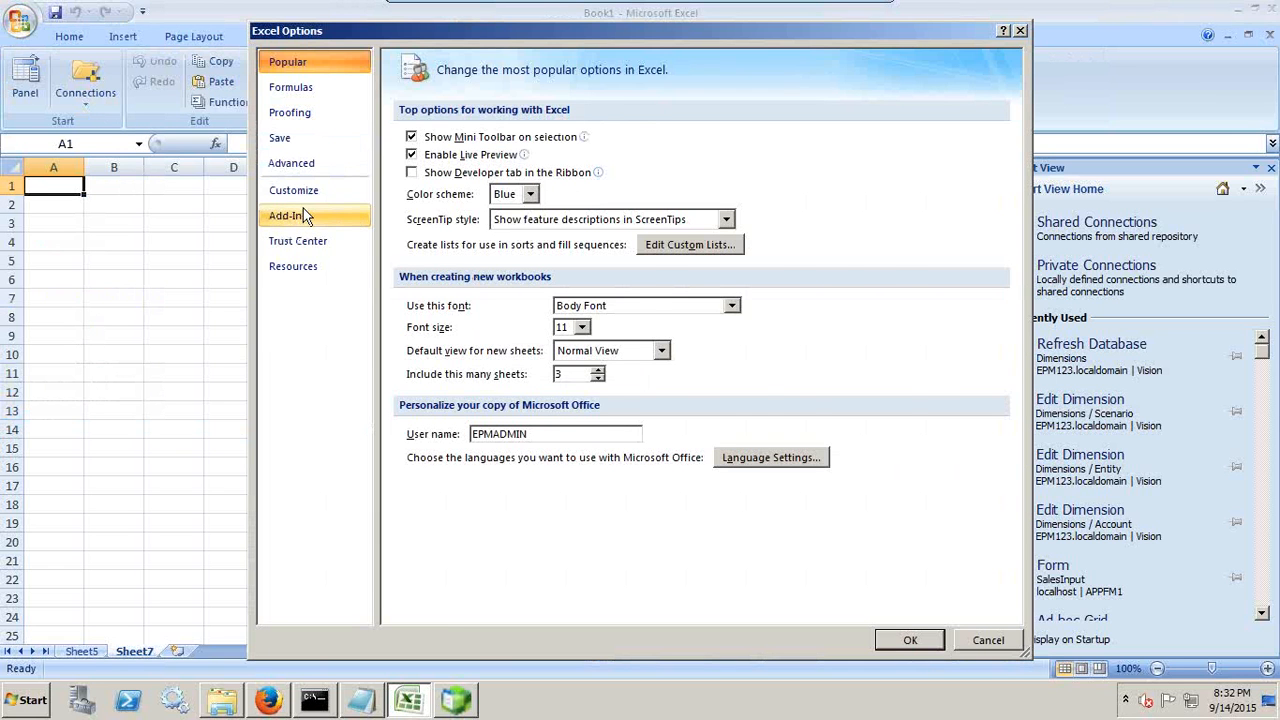
{"action": "left_click", "coordinate": [303, 216]}
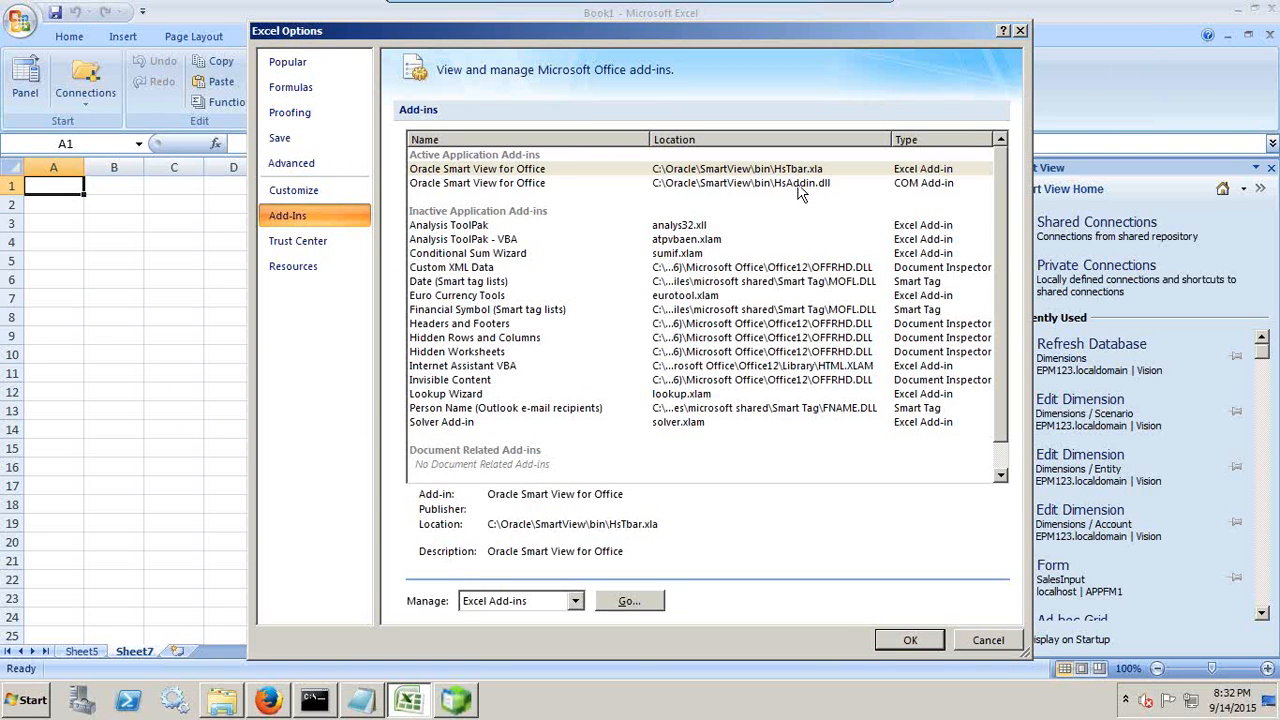
{"action": "left_click", "coordinate": [912, 640]}
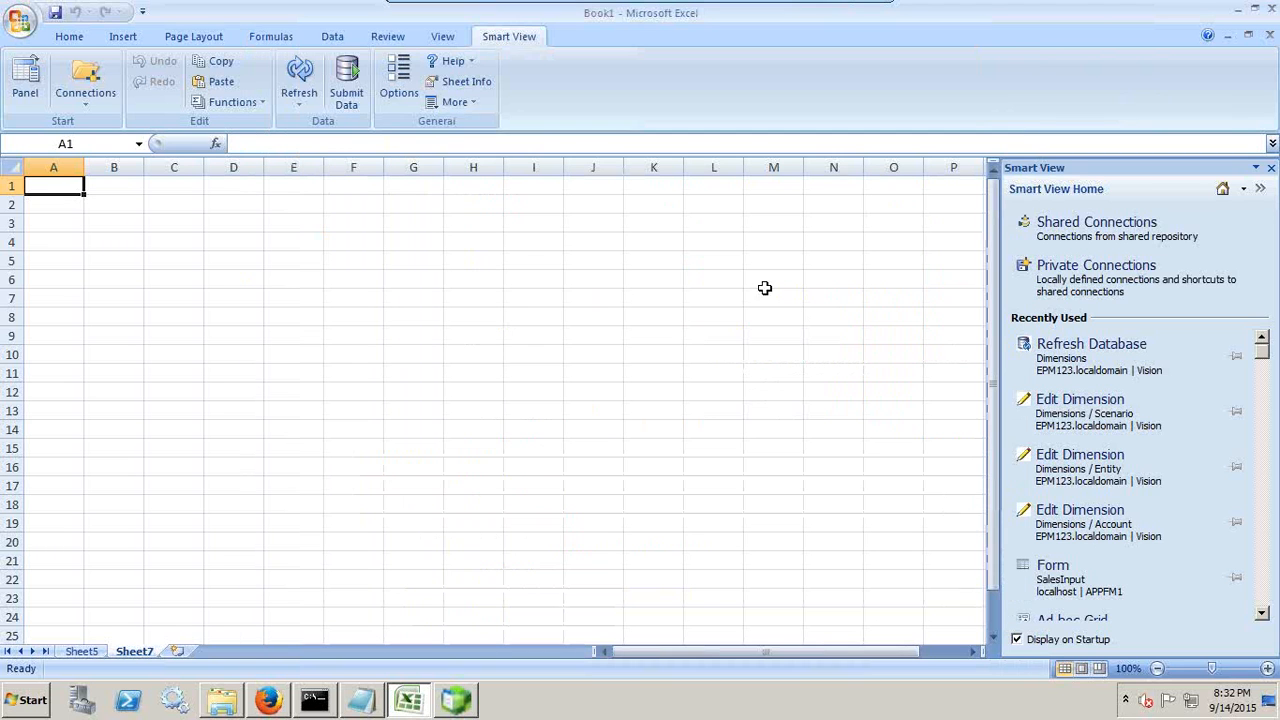
Step: Sign in to the Smart View shared connections with the account password and select the Oracle Hyperion Planning, Fusion Edition server
{"action": "left_click", "coordinate": [1159, 242]}
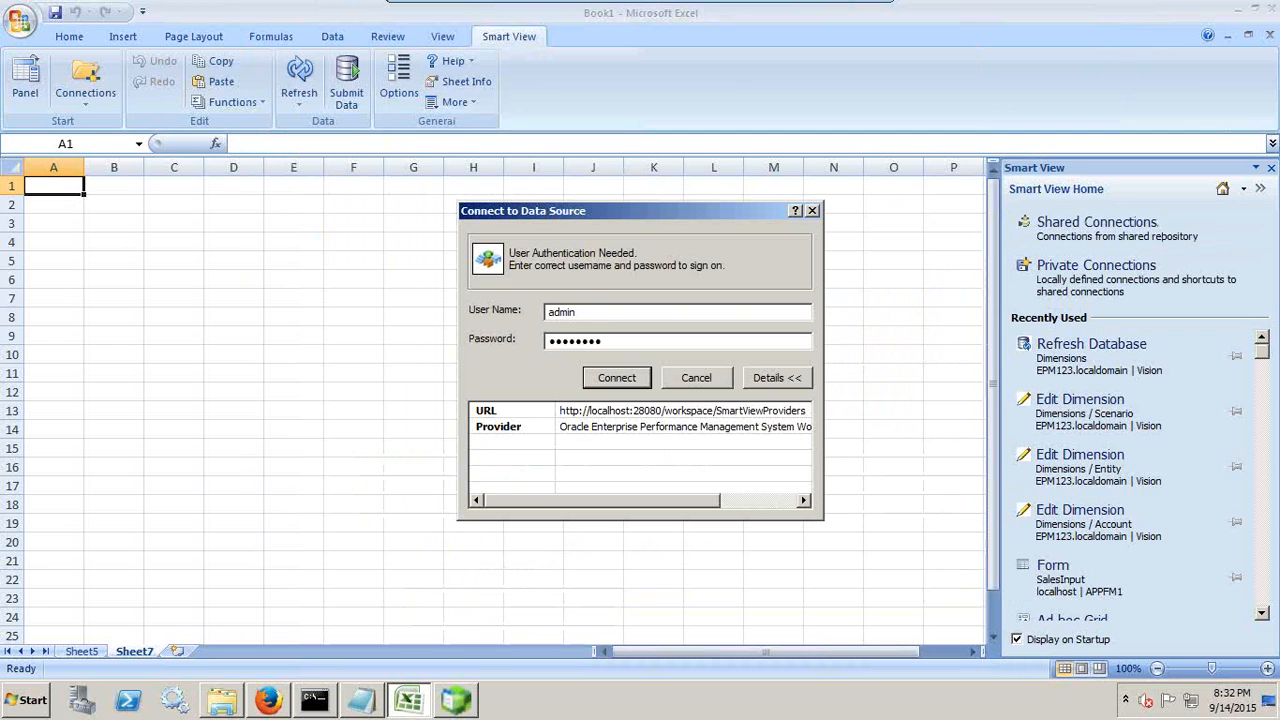
{"action": "key", "text": "Return"}
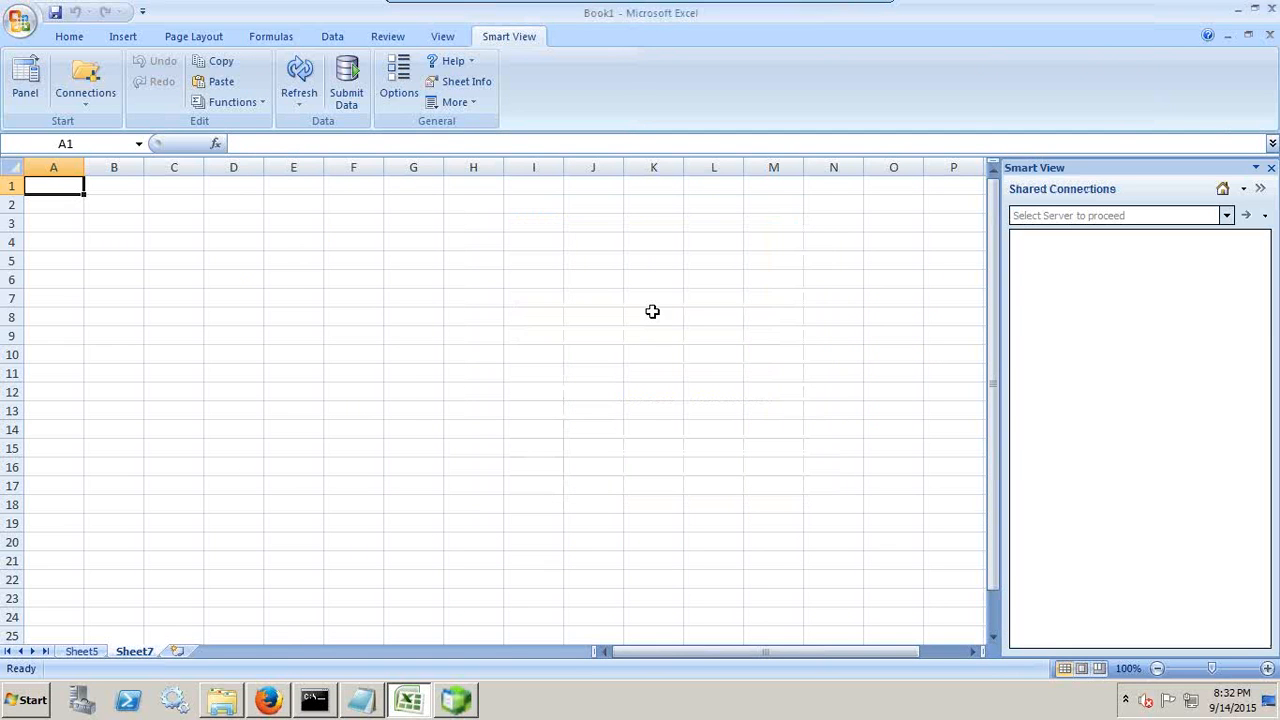
{"action": "left_click", "coordinate": [1226, 215]}
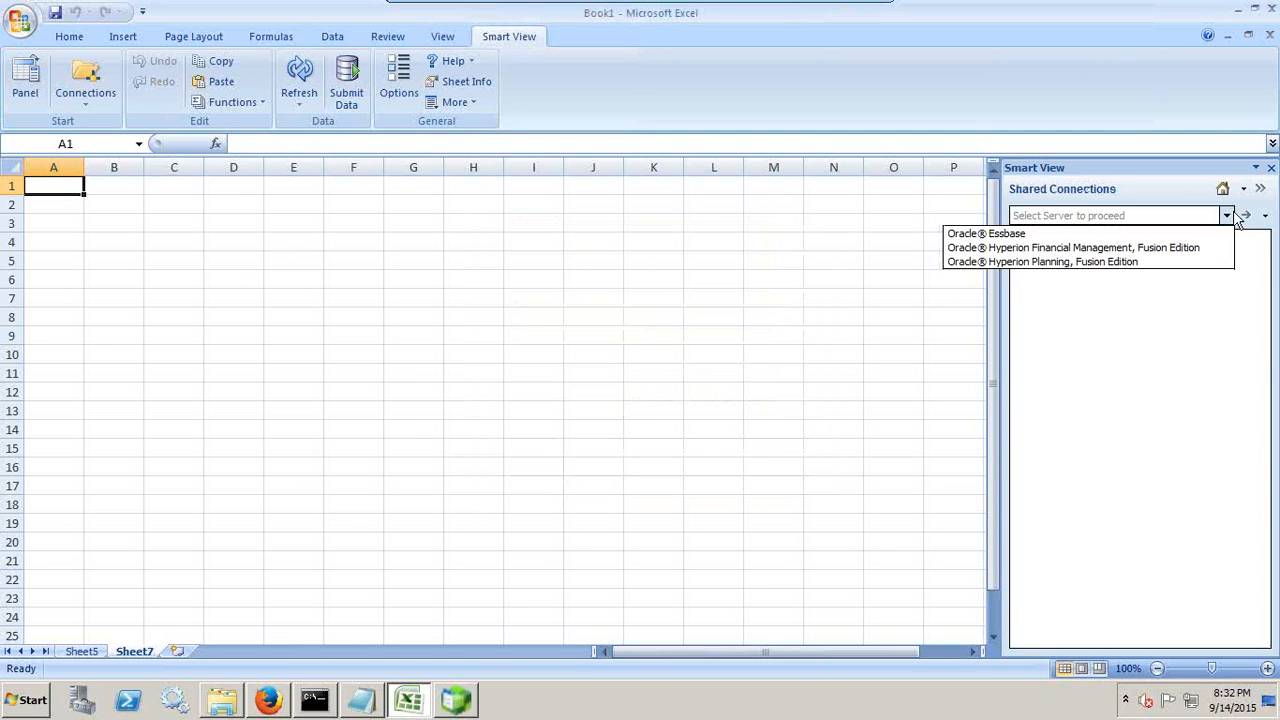
{"action": "left_click", "coordinate": [1107, 263]}
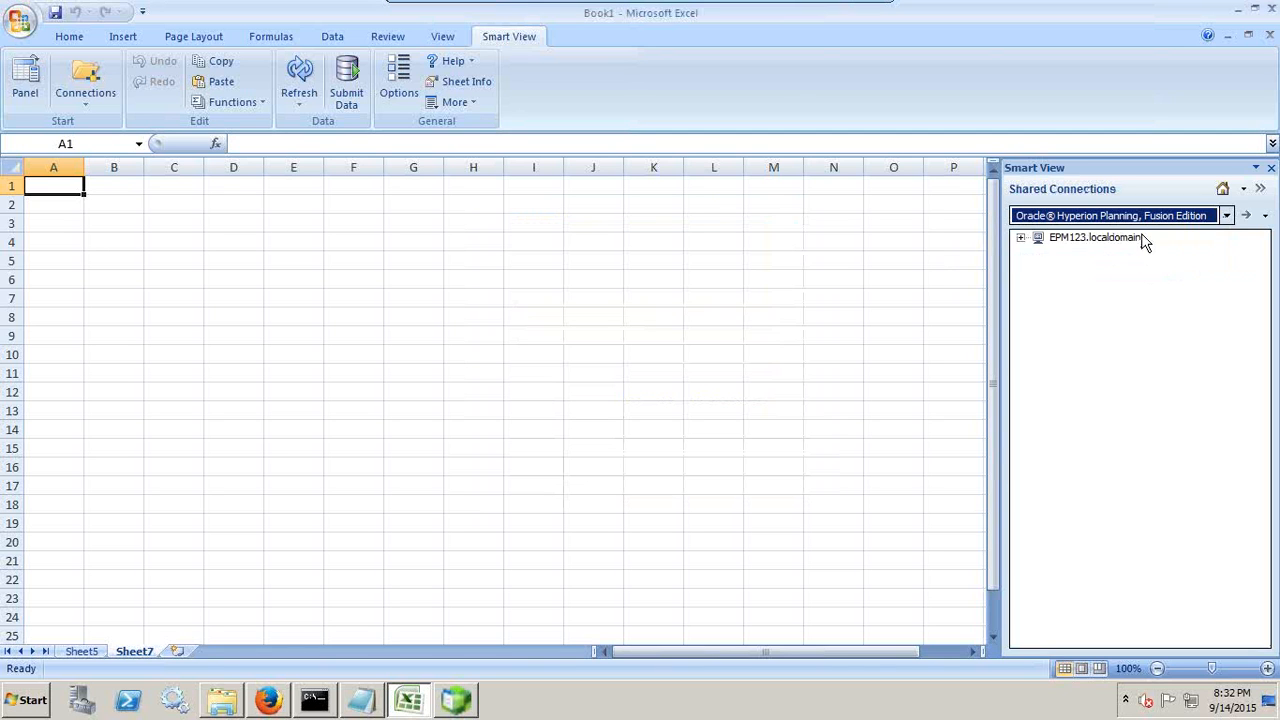
Step: Open the Scenario dimension of the Vision application on EPM123.localdomain for editing in the worksheet
{"action": "left_click", "coordinate": [1020, 238]}
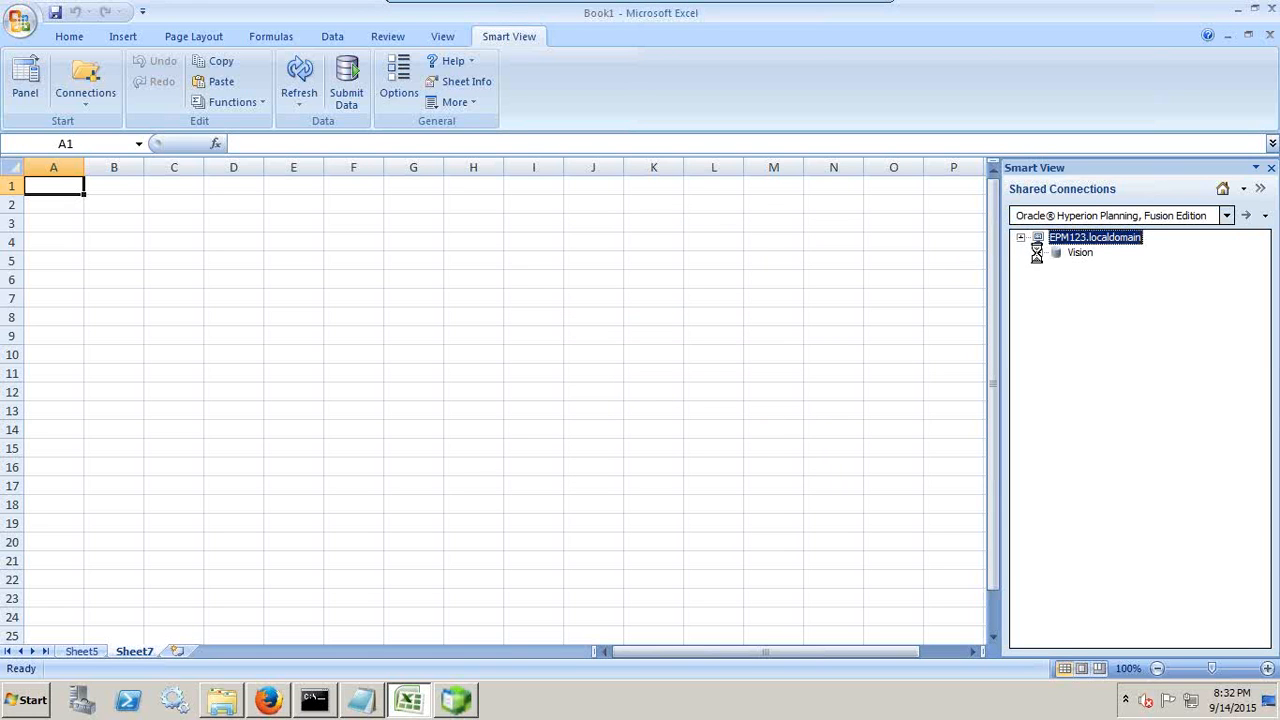
{"action": "left_click", "coordinate": [1038, 252]}
{"action": "left_click", "coordinate": [1093, 269]}
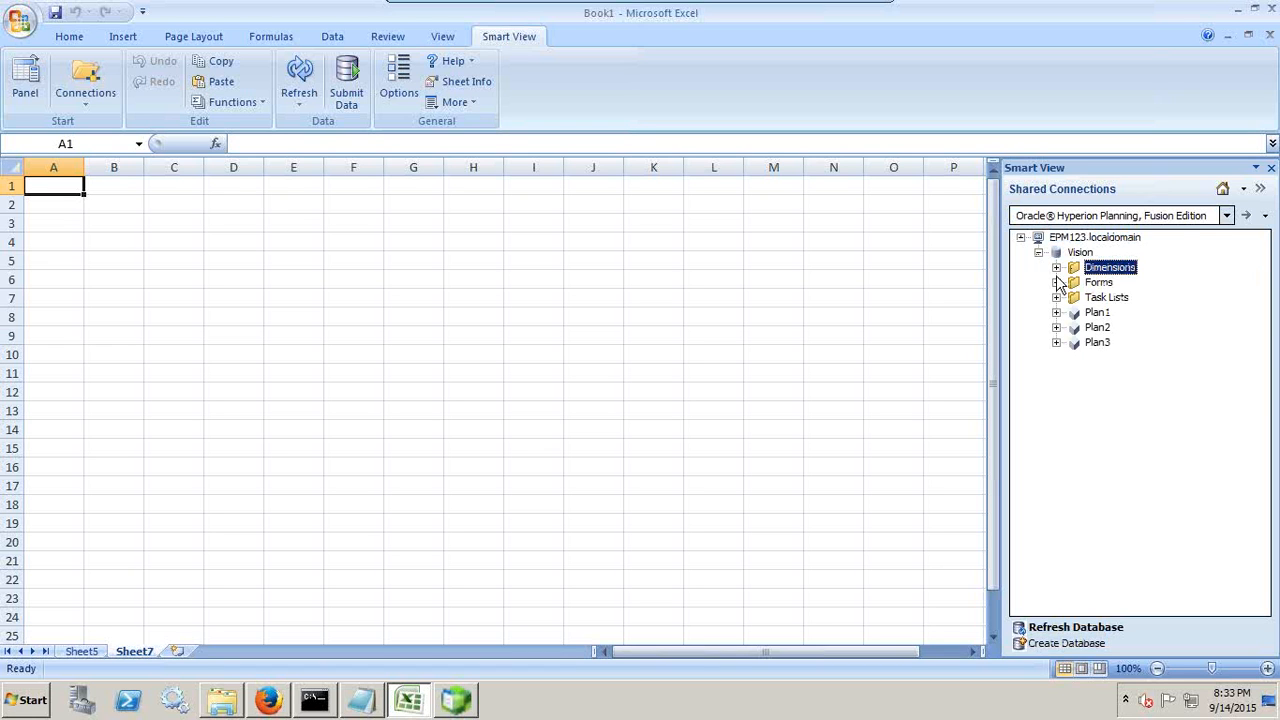
{"action": "left_click", "coordinate": [1056, 268]}
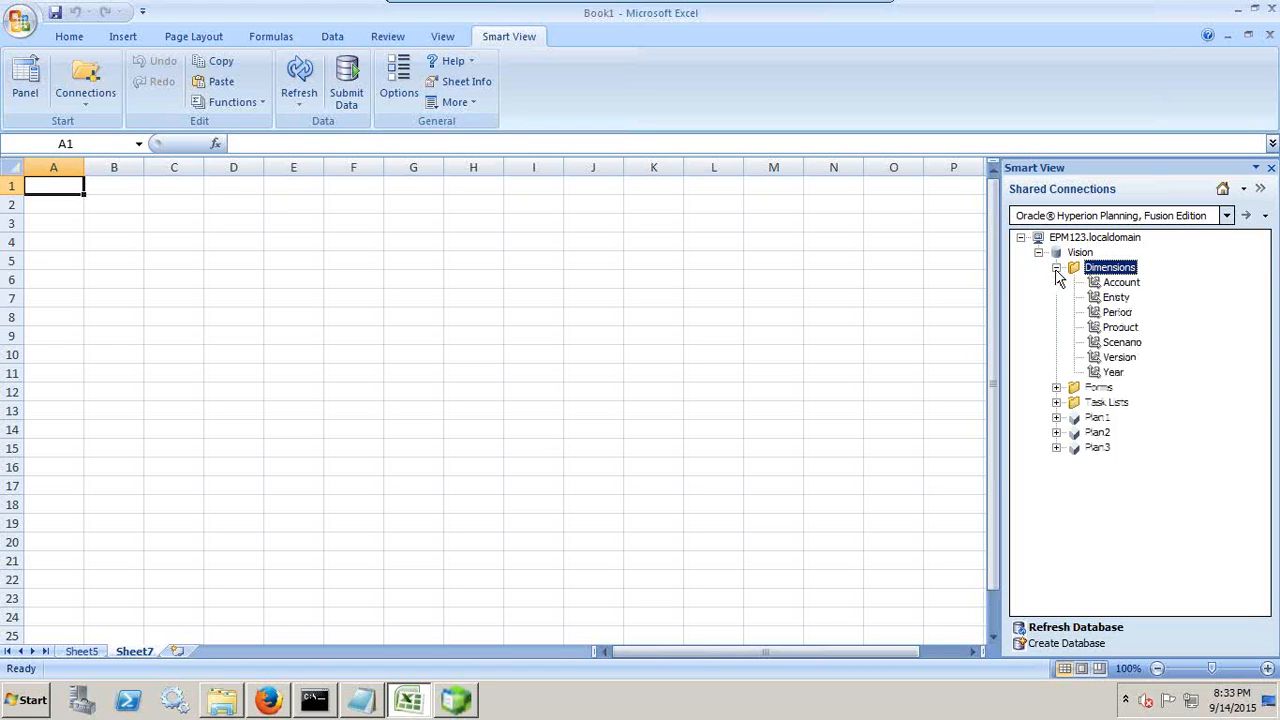
{"action": "right_click", "coordinate": [1137, 345]}
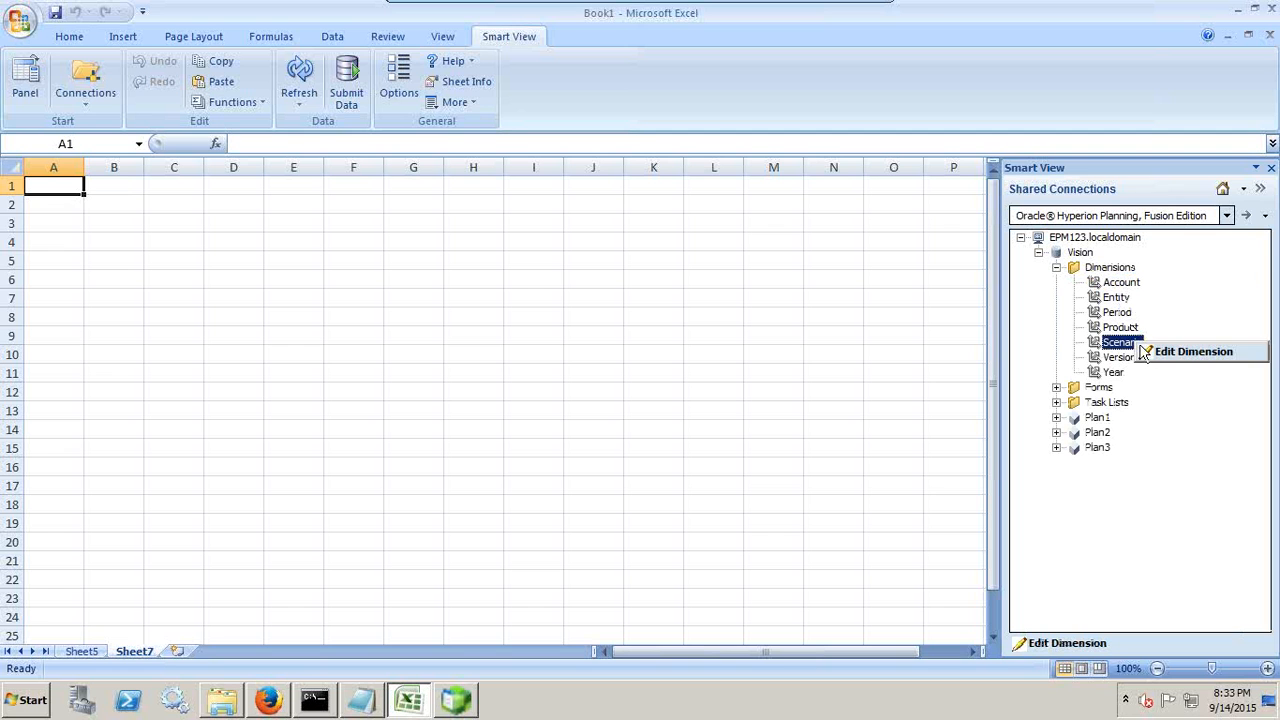
{"action": "left_click", "coordinate": [1188, 352]}
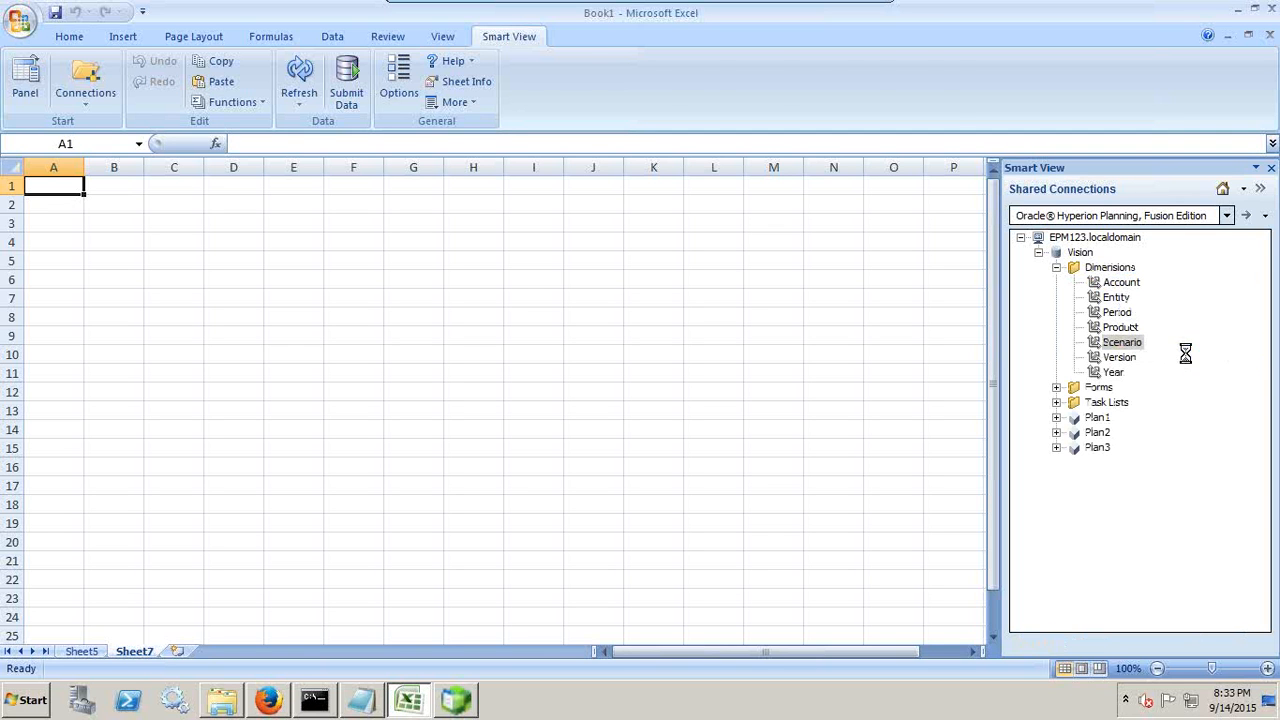
Step: Widen the member name, Parent Member, Default Data Storage and Plan1 Data Storage columns to fit their text
{"action": "left_click", "coordinate": [78, 204]}
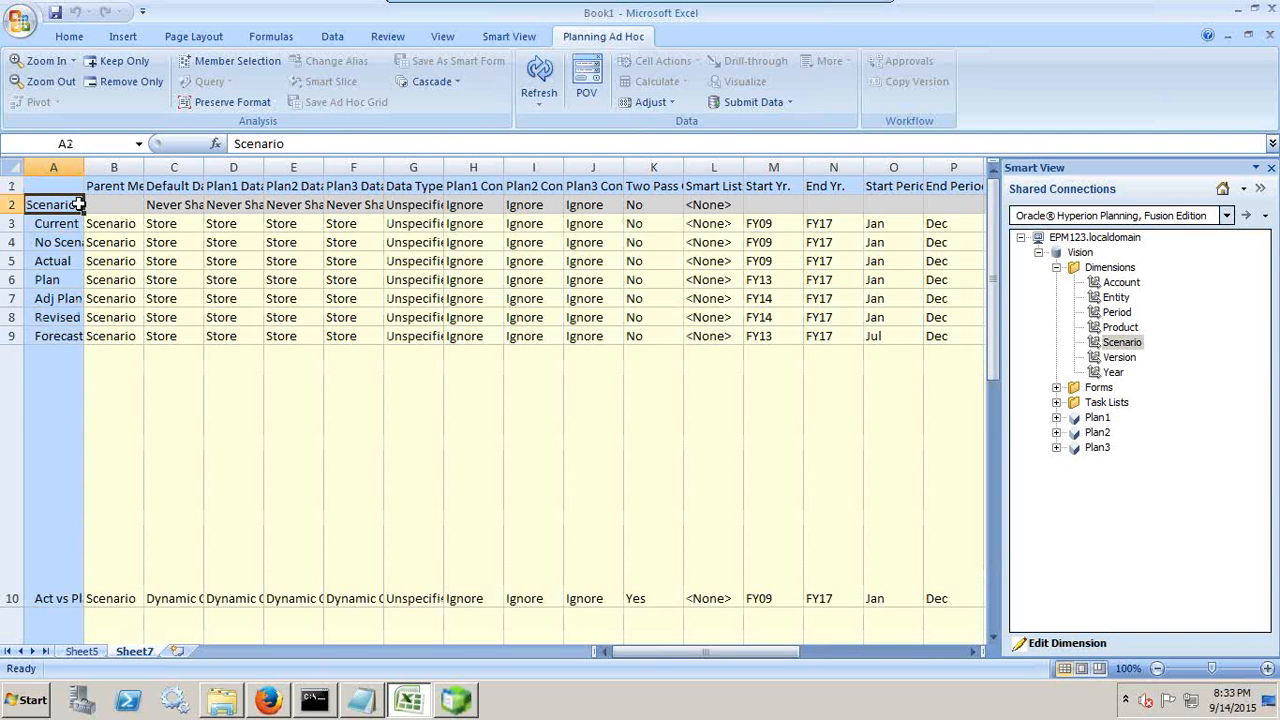
{"action": "left_click_drag", "start_coordinate": [84, 167], "coordinate": [124, 172]}
{"action": "left_click_drag", "start_coordinate": [78, 223], "coordinate": [72, 341]}
{"action": "left_click", "coordinate": [175, 185]}
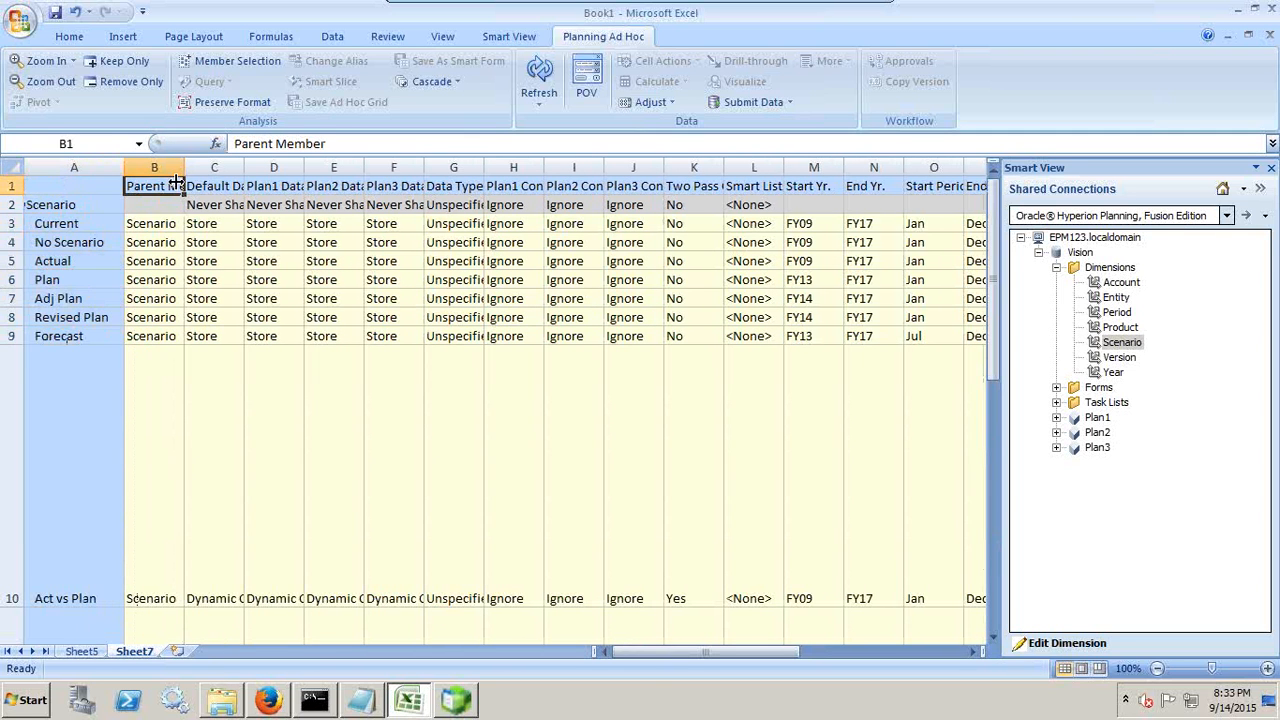
{"action": "double_click", "coordinate": [184, 167]}
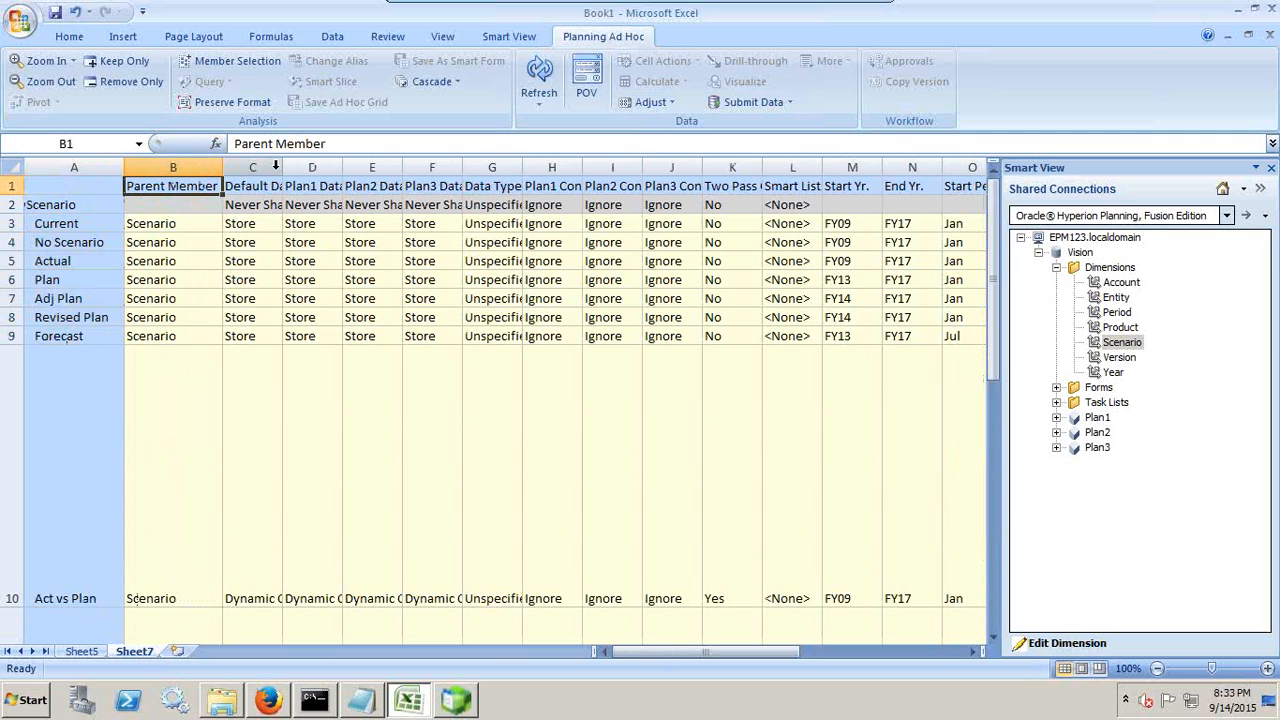
{"action": "double_click", "coordinate": [282, 167]}
{"action": "left_click", "coordinate": [399, 167]}
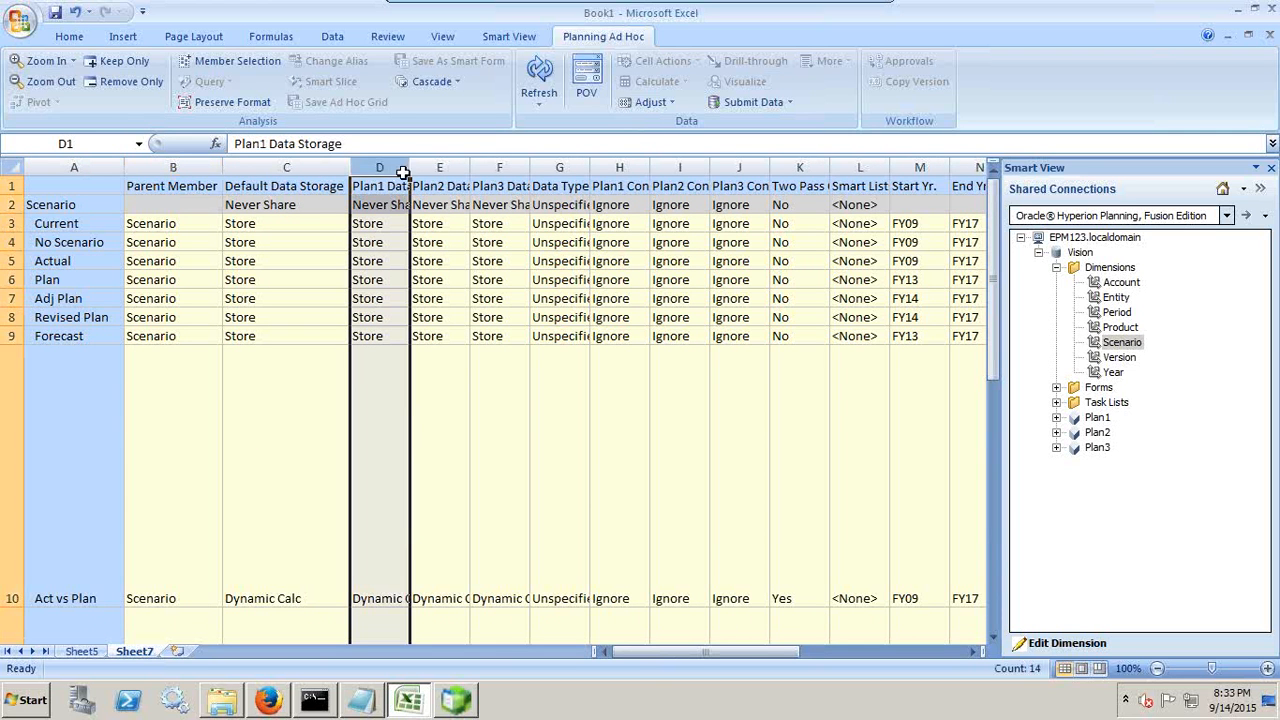
{"action": "double_click", "coordinate": [407, 167]}
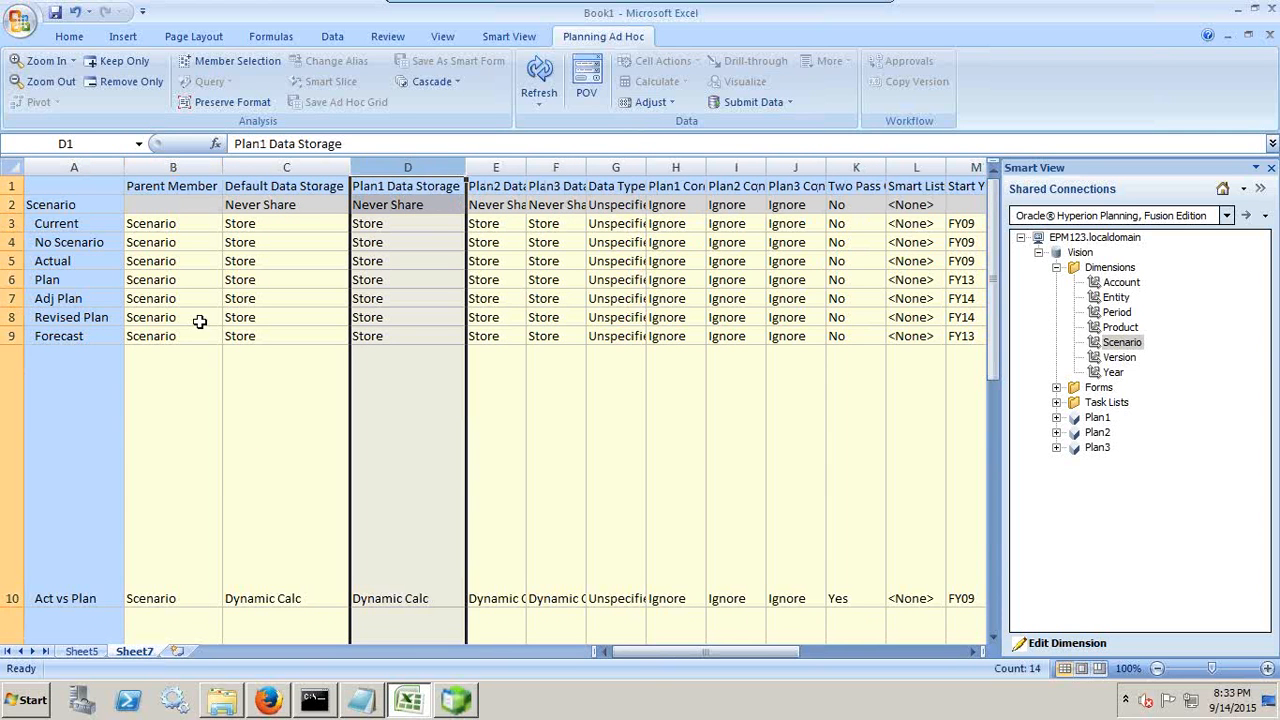
Step: Copy the Plan Adj % member row with its properties into row 15, directly below the last Scenario member
{"action": "scroll", "coordinate": [199, 343], "scroll_direction": "down", "scroll_amount": 6}
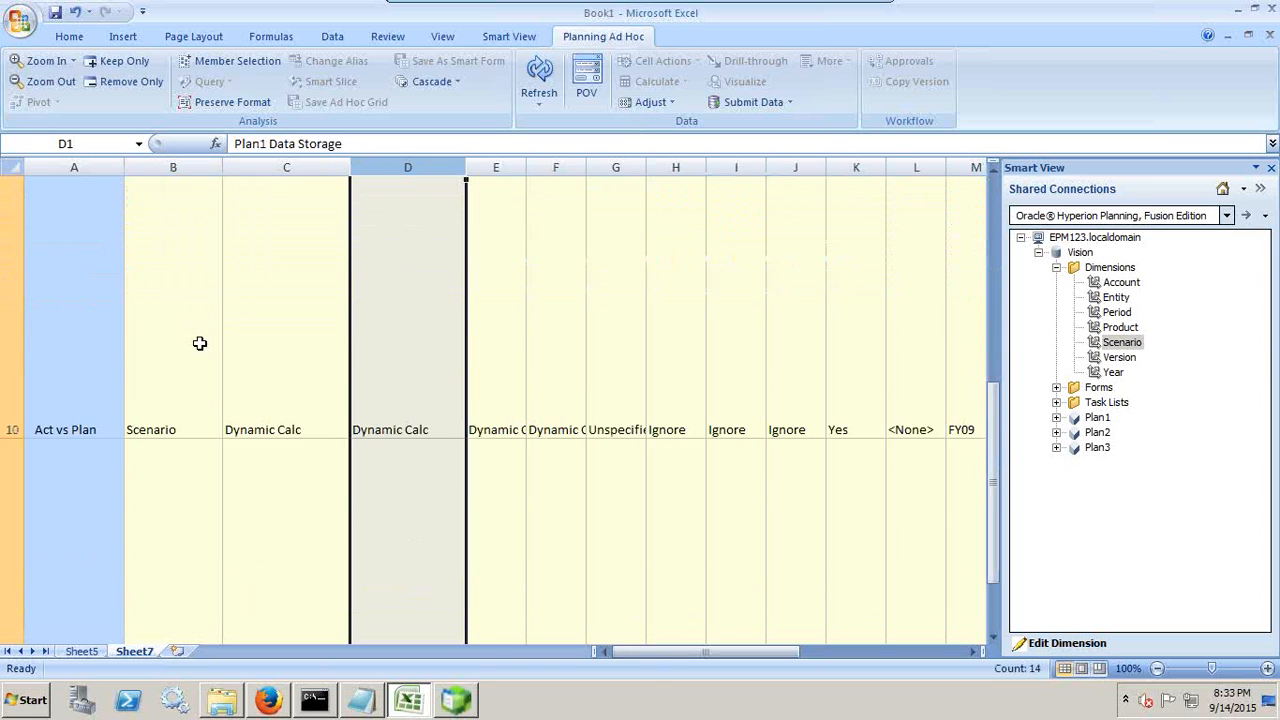
{"action": "scroll", "coordinate": [199, 343], "scroll_direction": "up", "scroll_amount": 6}
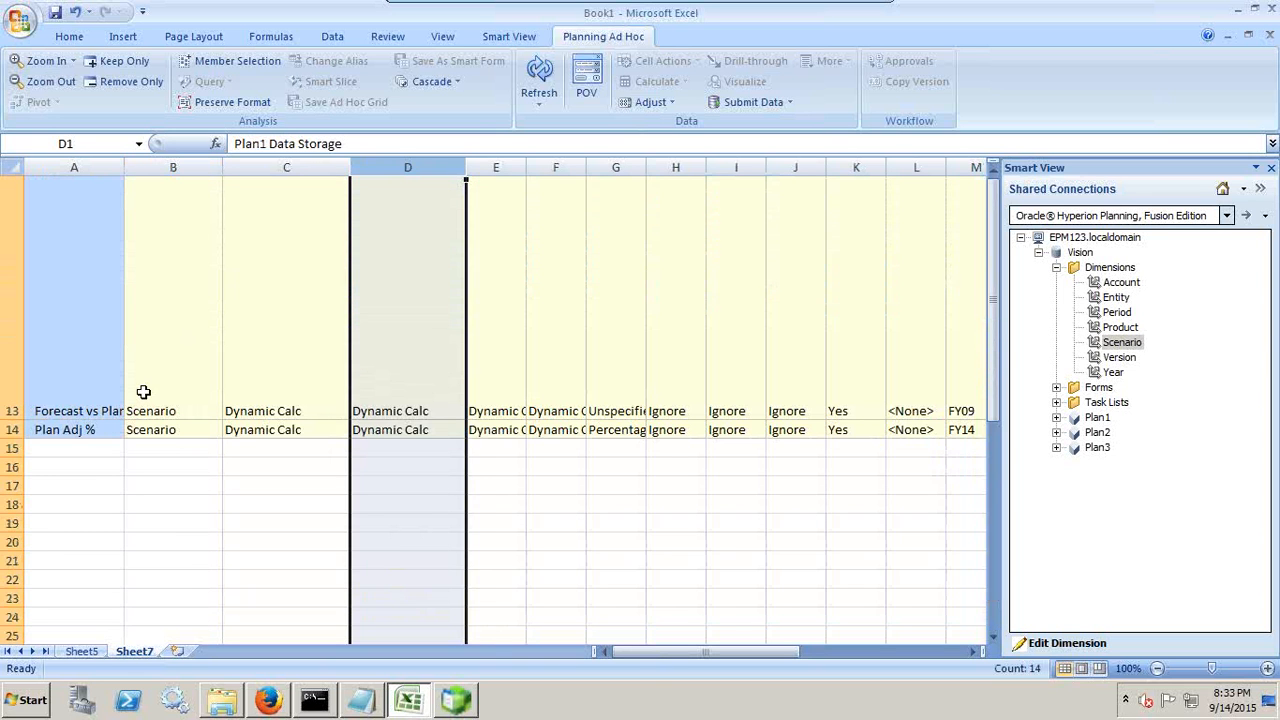
{"action": "left_click", "coordinate": [90, 448]}
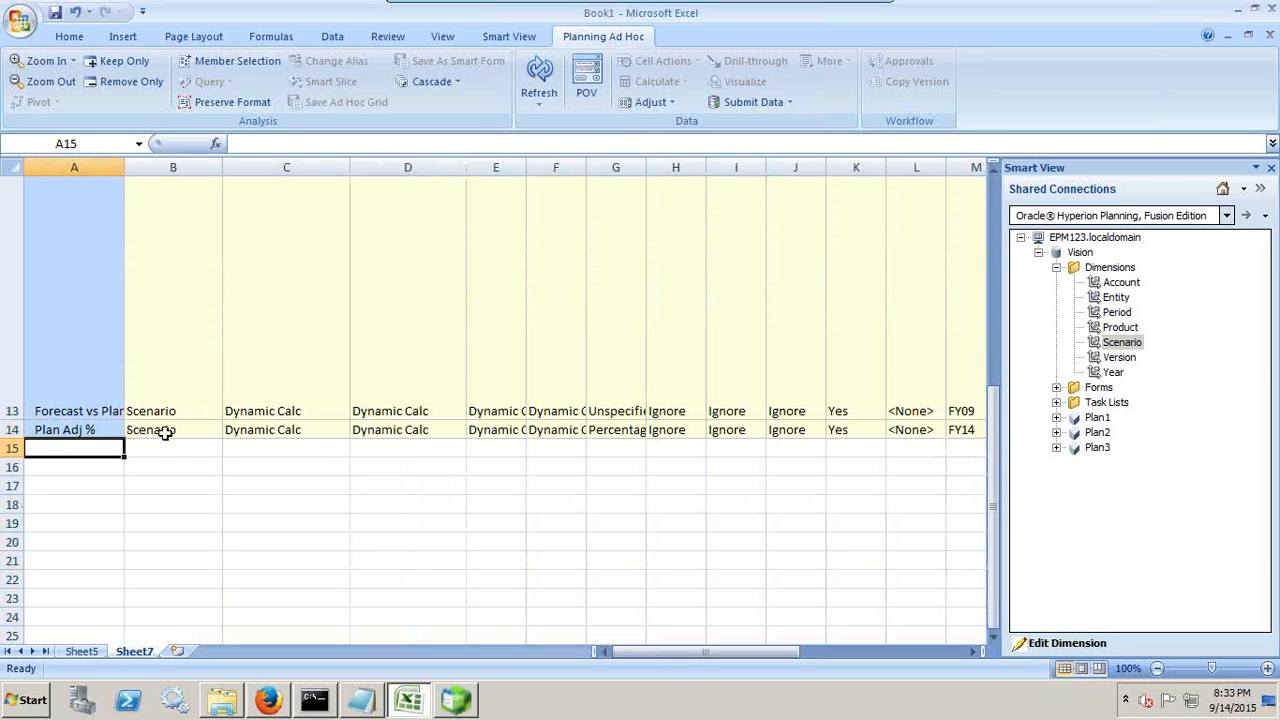
{"action": "key", "text": "Up"}
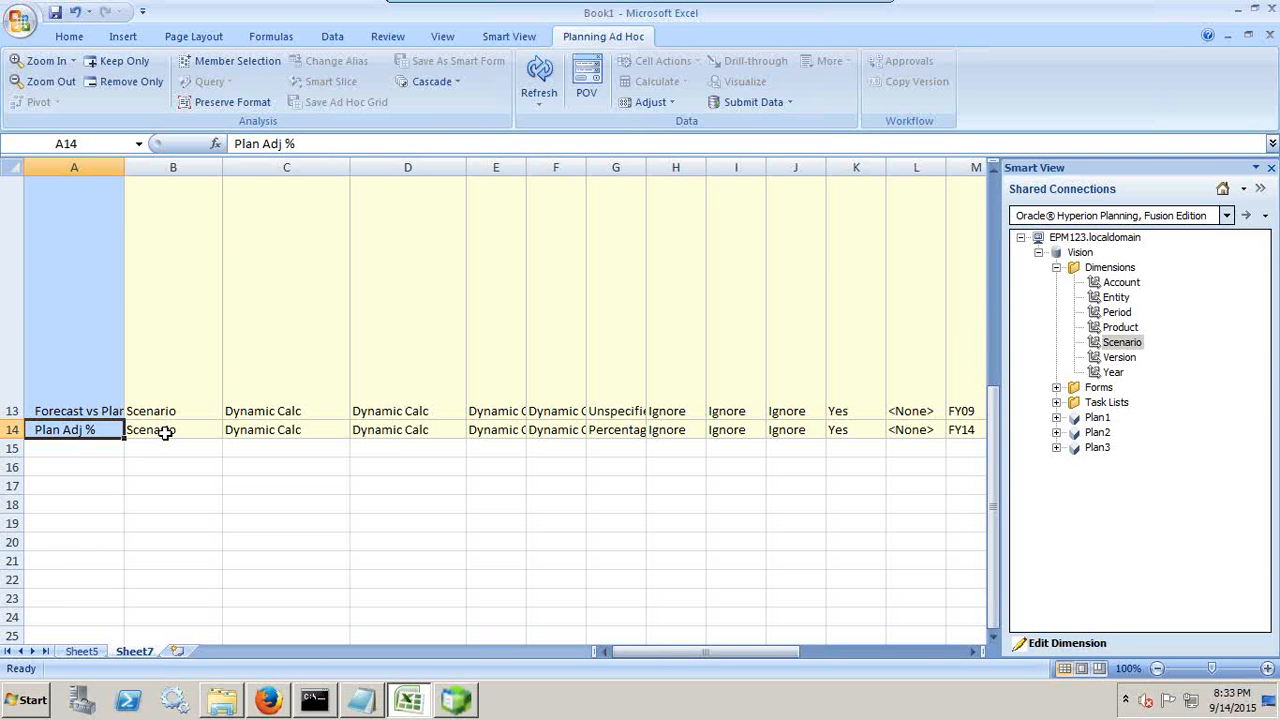
{"action": "key", "text": "shift+Right"}
{"action": "key", "text": "shift+Right"}
{"action": "key", "text": "shift+Right"}
{"action": "key", "text": "shift+Right"}
{"action": "key", "text": "shift+Right"}
{"action": "key", "text": "shift+Right"}
{"action": "key", "text": "shift+Right"}
{"action": "key", "text": "shift+Right"}
{"action": "key", "text": "shift+Right"}
{"action": "key", "text": "shift+Right"}
{"action": "key", "text": "shift+Right"}
{"action": "key", "text": "shift+Right"}
{"action": "key", "text": "shift+Right"}
{"action": "key", "text": "shift+Right"}
{"action": "key", "text": "shift+Right"}
{"action": "key", "text": "shift+Right"}
{"action": "key", "text": "shift+Right"}
{"action": "key", "text": "shift+Right"}
{"action": "key", "text": "shift+Right"}
{"action": "key", "text": "shift+Right"}
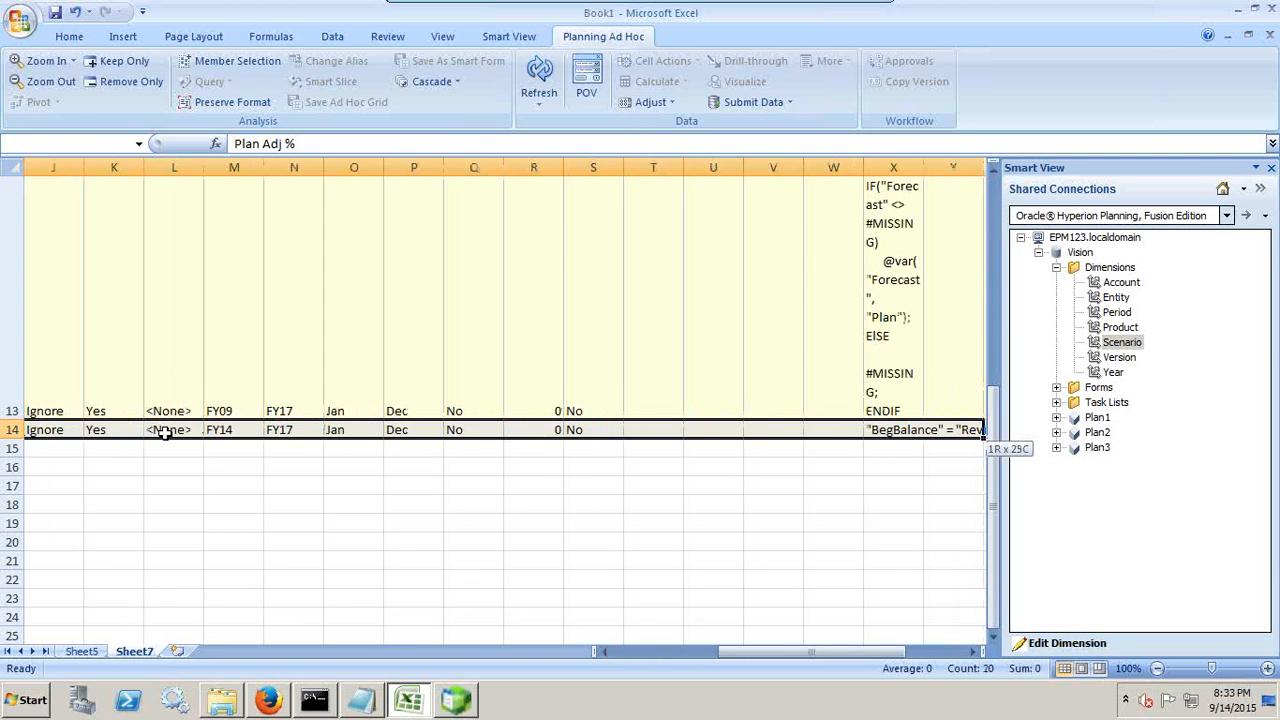
{"action": "key", "text": "shift+Right"}
{"action": "key", "text": "shift+Right"}
{"action": "key", "text": "shift+Right"}
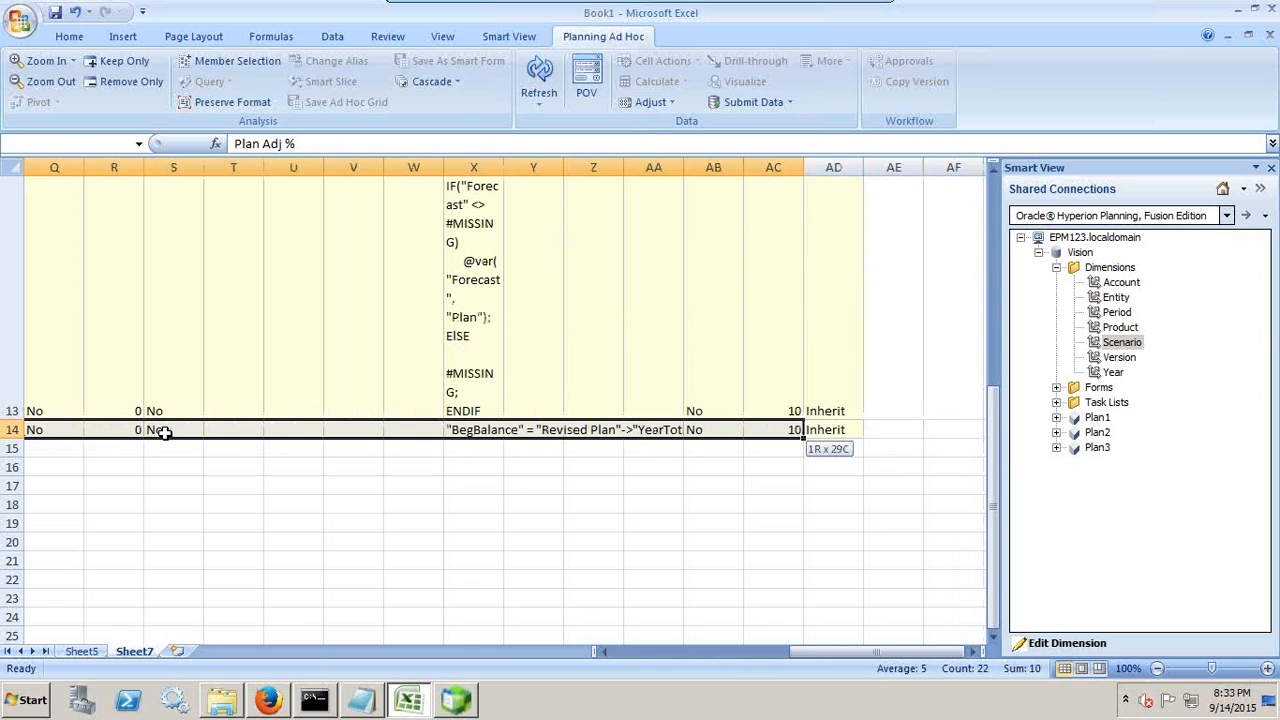
{"action": "key", "text": "ctrl+c"}
{"action": "key", "text": "Down"}
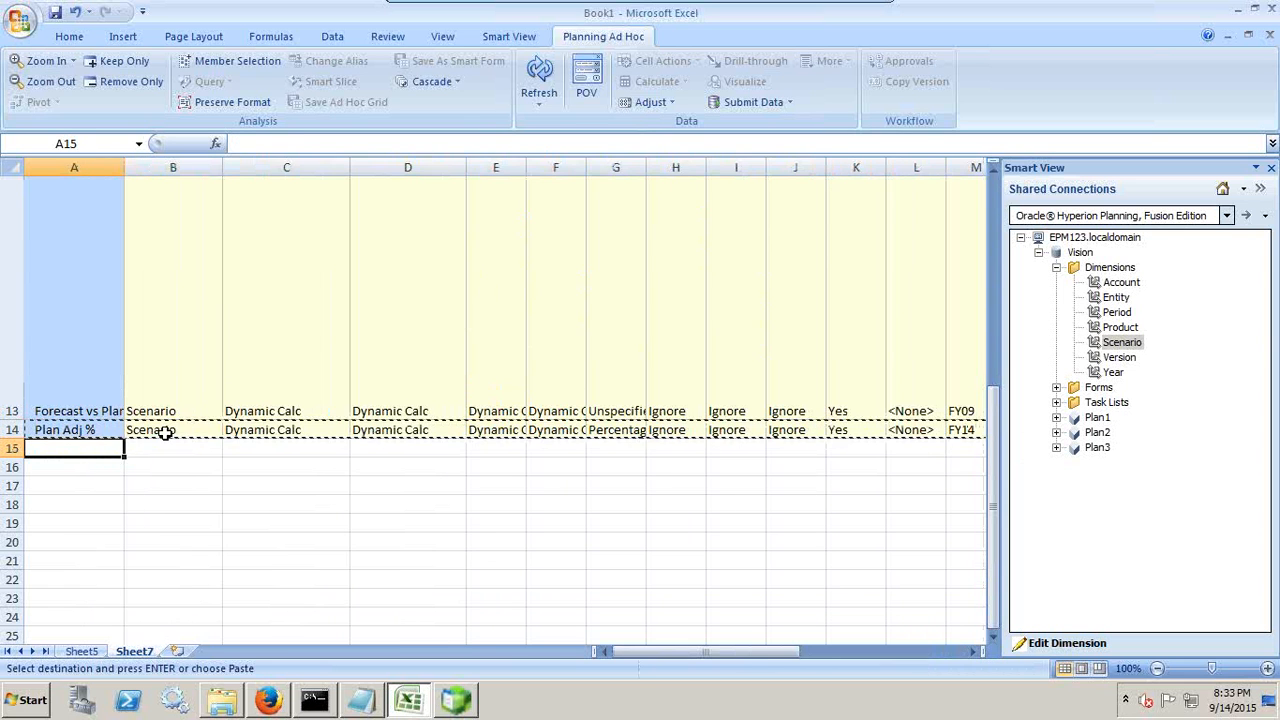
{"action": "key", "text": "ctrl+v"}
{"action": "key", "text": "Right"}
{"action": "key", "text": "Left"}
{"action": "key", "text": "Escape"}
Step: Rename the copied member in cell A15 as Revised_Budget
{"action": "key", "text": "F2"}
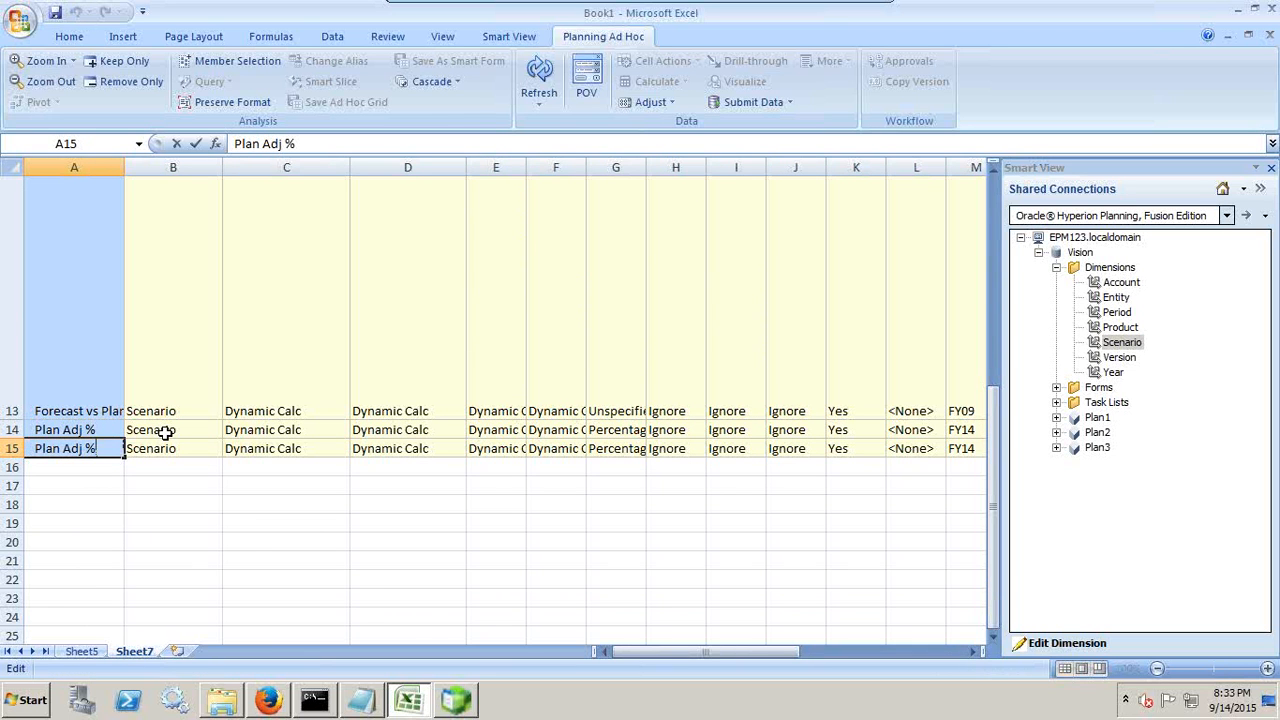
{"action": "key", "text": "ctrl+shift+Left"}
{"action": "key", "text": "ctrl+shift+Left"}
{"action": "key", "text": "ctrl+shift+Left"}
{"action": "type", "text": "Revise"}
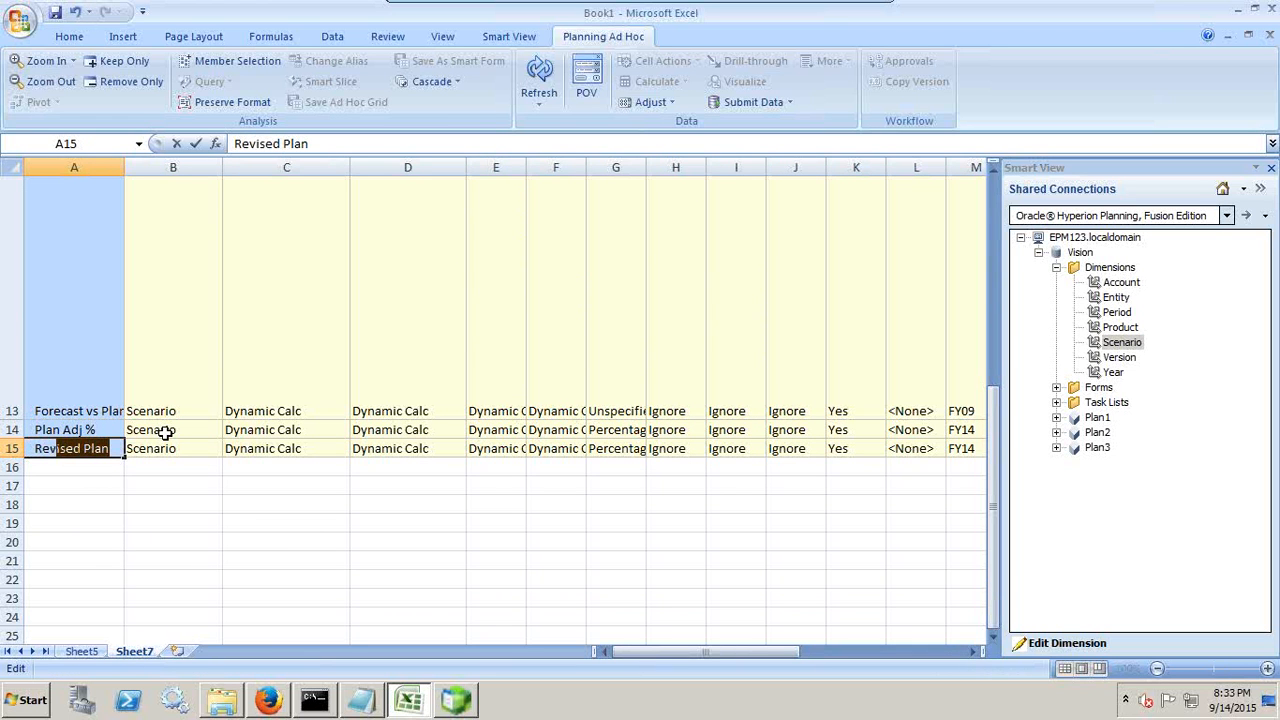
{"action": "type", "text": "d_Bu"}
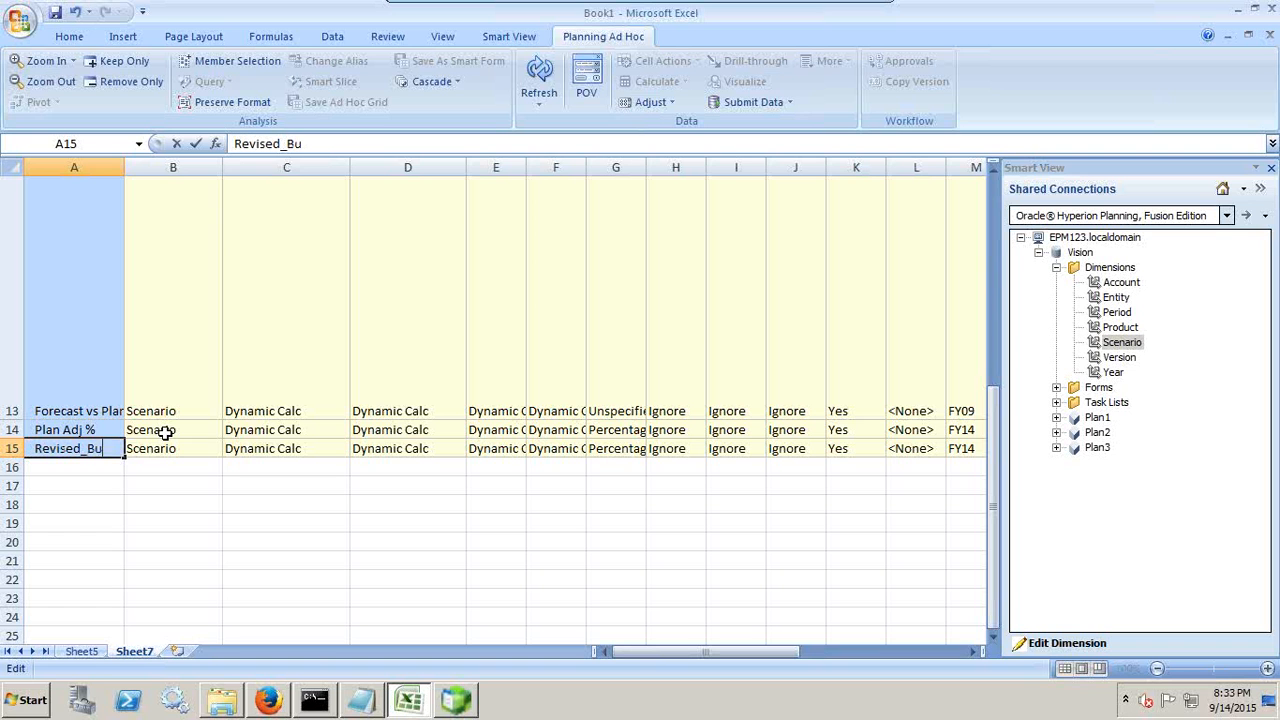
{"action": "type", "text": "dget"}
{"action": "key", "text": "Return"}
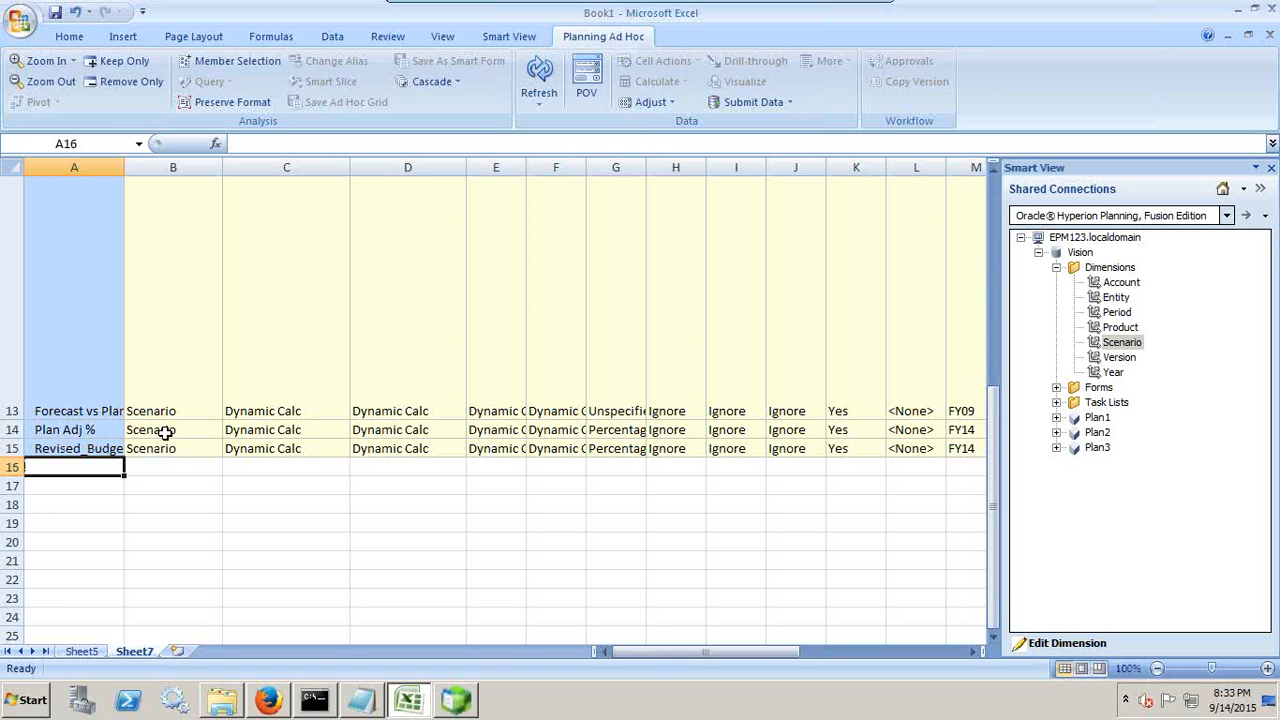
Step: Review the Scenario member property columns from Parent Member across to UDA
{"action": "key", "text": "Up"}
{"action": "key", "text": "Right"}
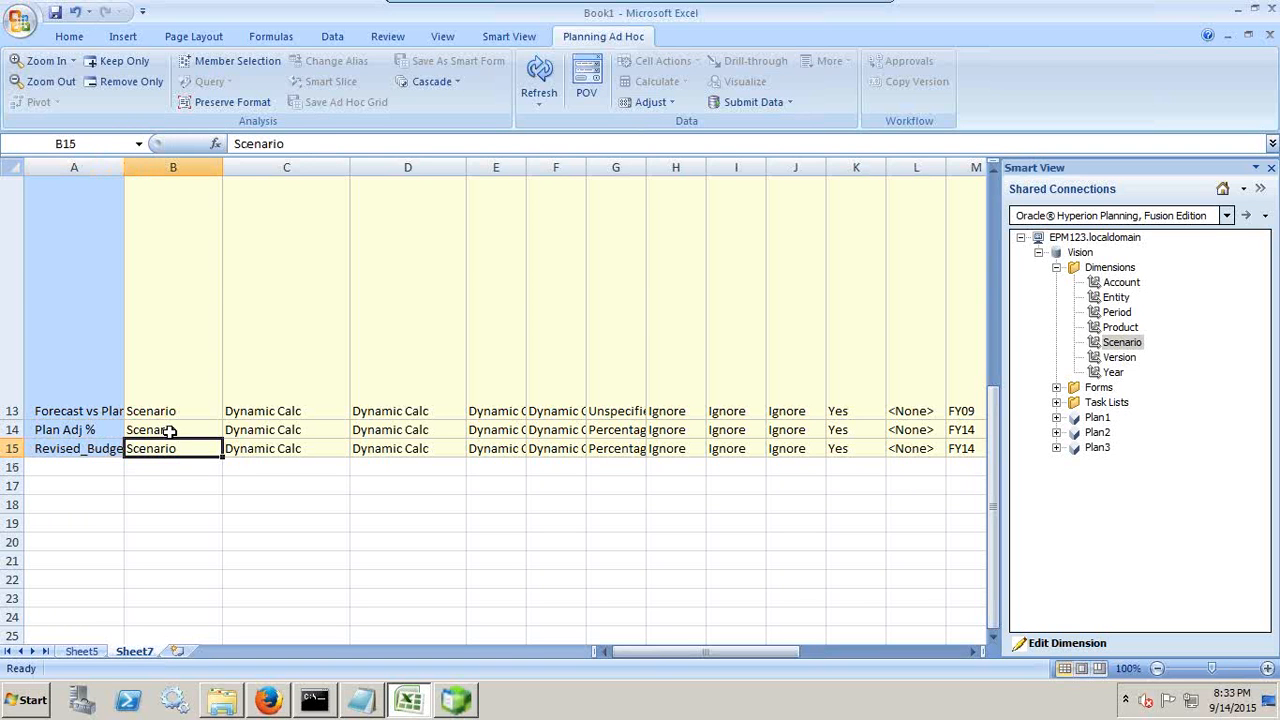
{"action": "scroll", "coordinate": [172, 430], "scroll_direction": "up", "scroll_amount": 4}
{"action": "scroll", "coordinate": [234, 266], "scroll_direction": "down", "scroll_amount": 5}
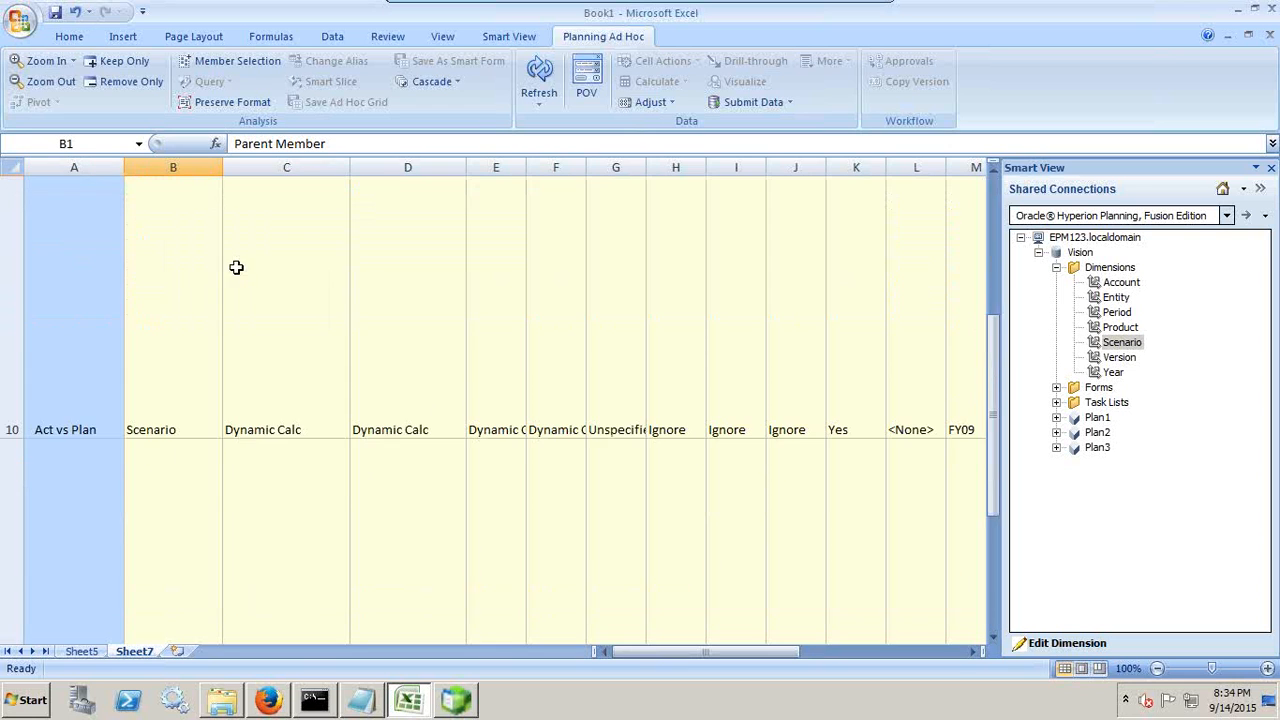
{"action": "left_click", "coordinate": [284, 449]}
{"action": "scroll", "coordinate": [284, 449], "scroll_direction": "up", "scroll_amount": 5}
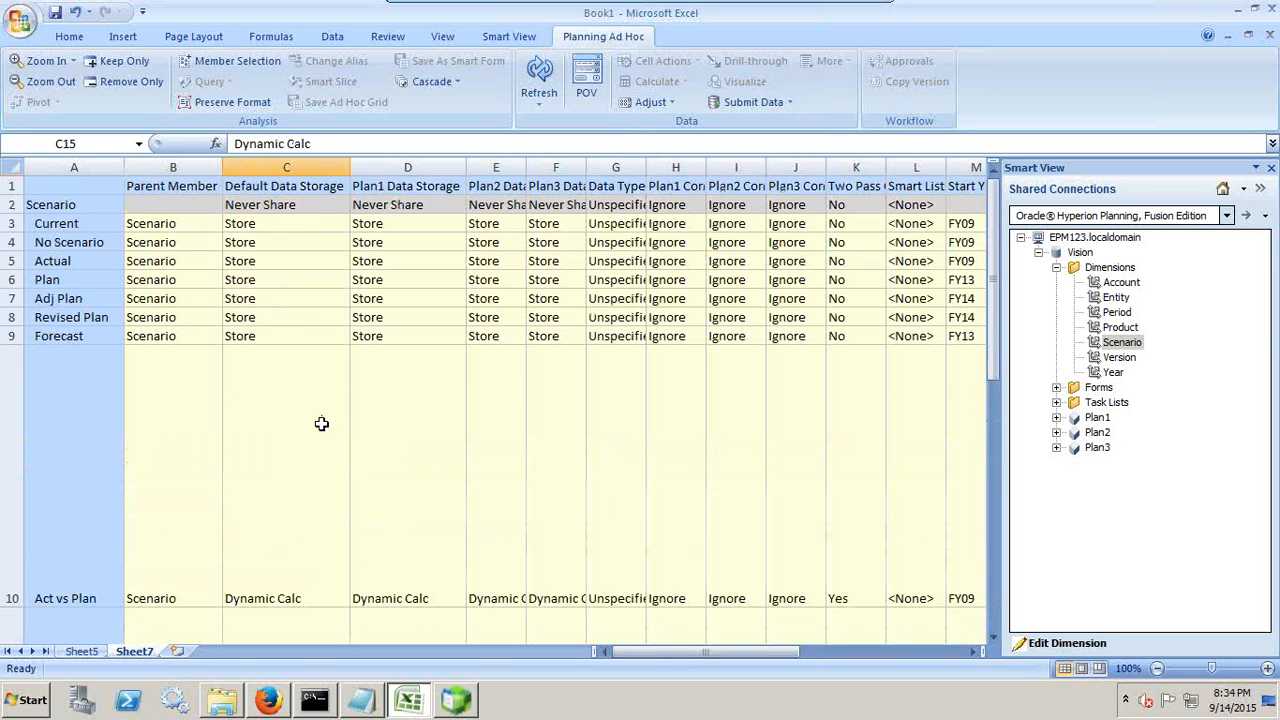
{"action": "left_click", "coordinate": [320, 187]}
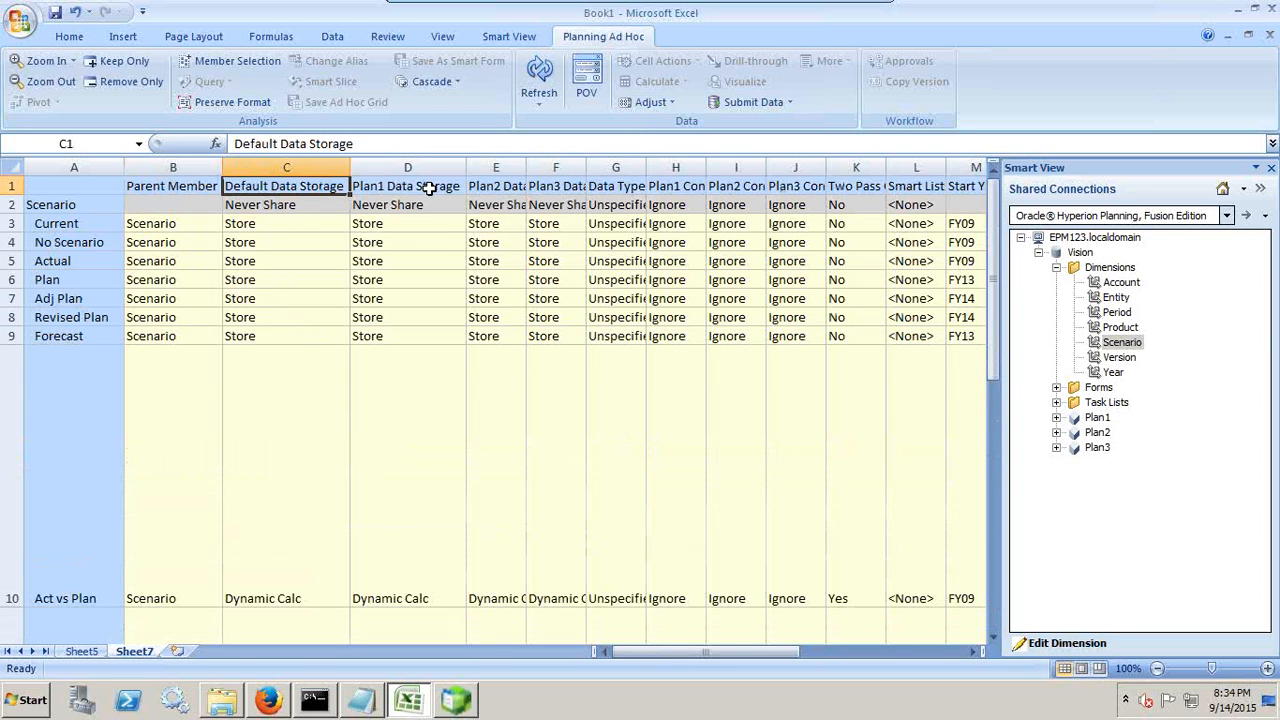
{"action": "key", "text": "Right"}
{"action": "key", "text": "Right"}
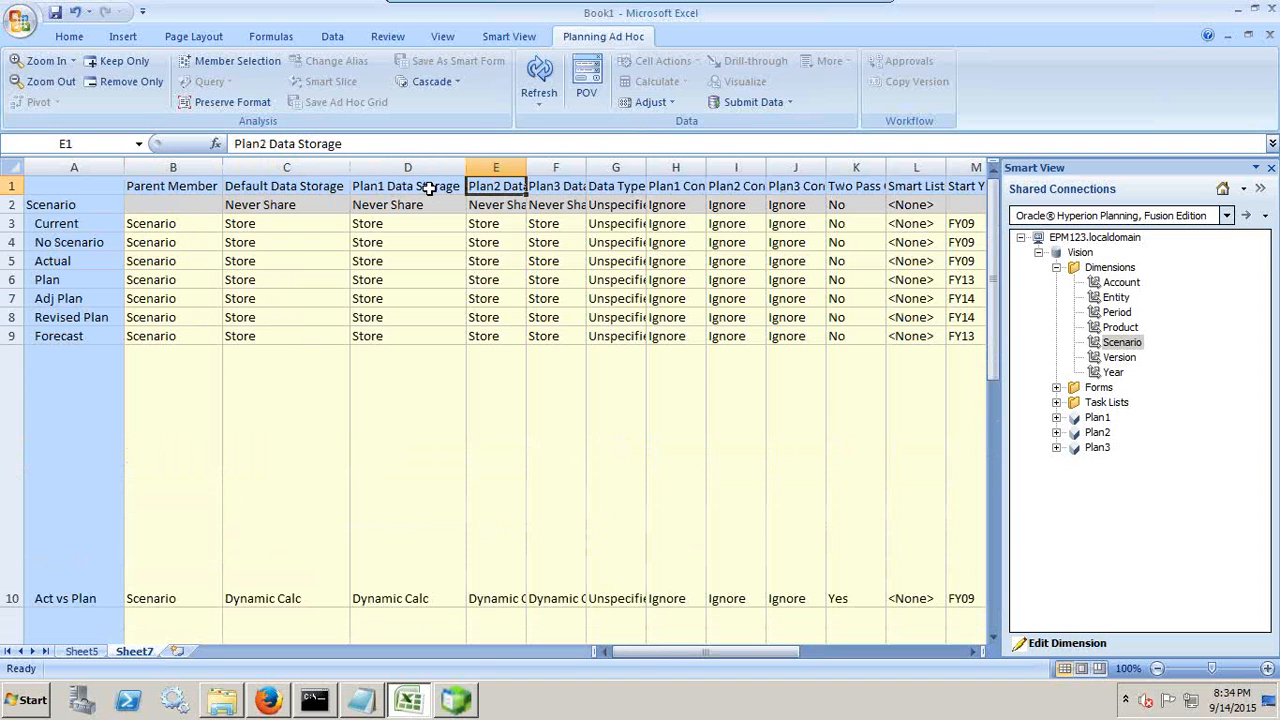
{"action": "key", "text": "Right"}
{"action": "key", "text": "Right"}
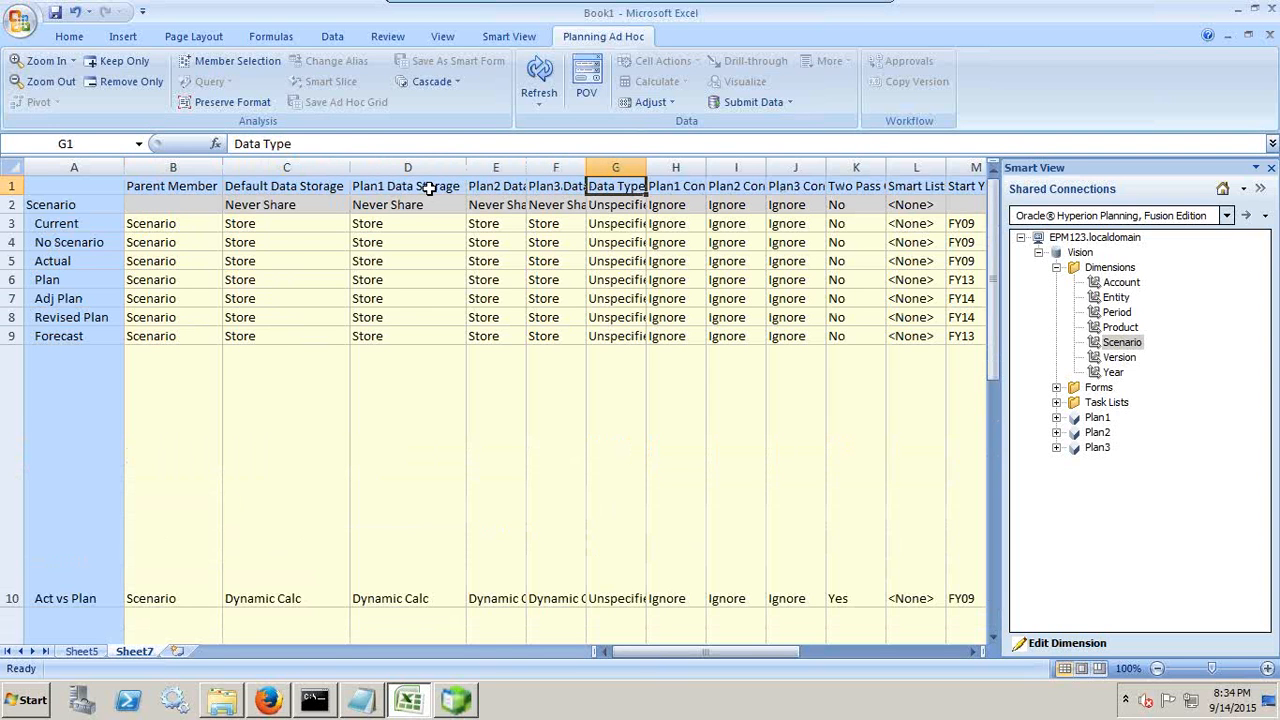
{"action": "key", "text": "Right"}
{"action": "key", "text": "Right"}
{"action": "key", "text": "Right"}
{"action": "key", "text": "Right"}
{"action": "key", "text": "Right"}
{"action": "key", "text": "Right"}
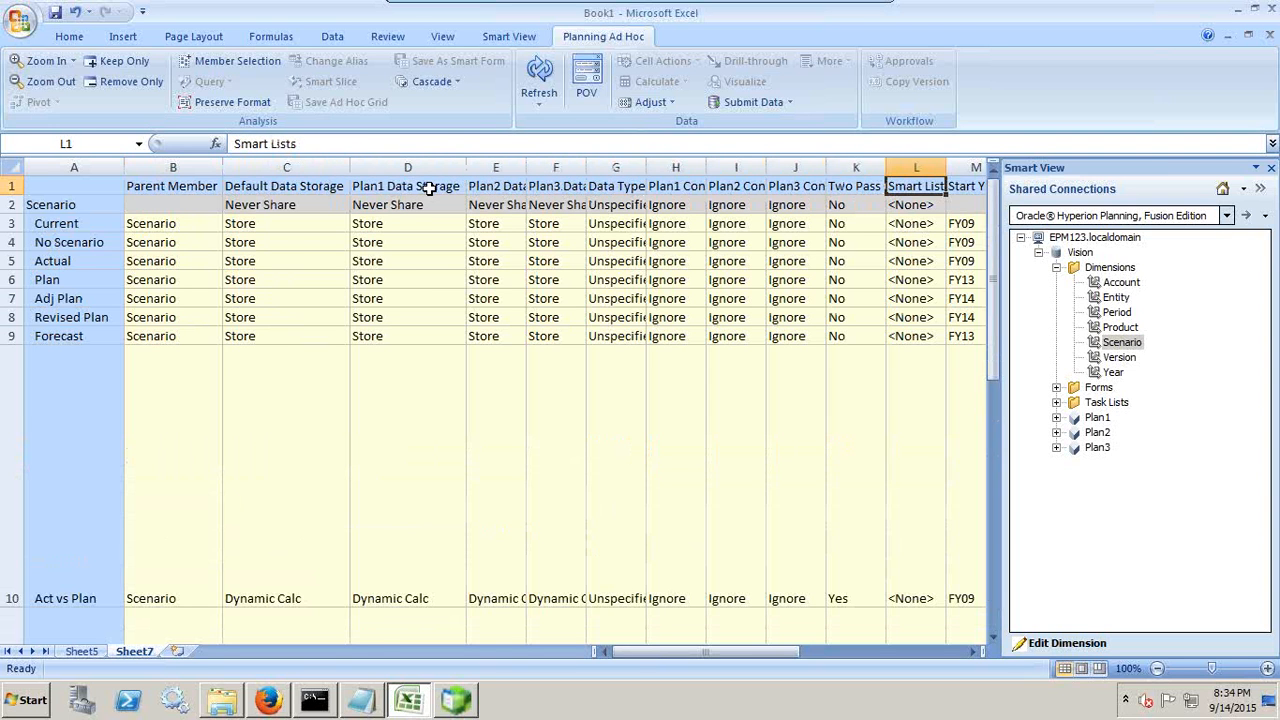
{"action": "key", "text": "Right"}
{"action": "key", "text": "Right"}
{"action": "key", "text": "Right"}
{"action": "key", "text": "Right"}
{"action": "key", "text": "Right"}
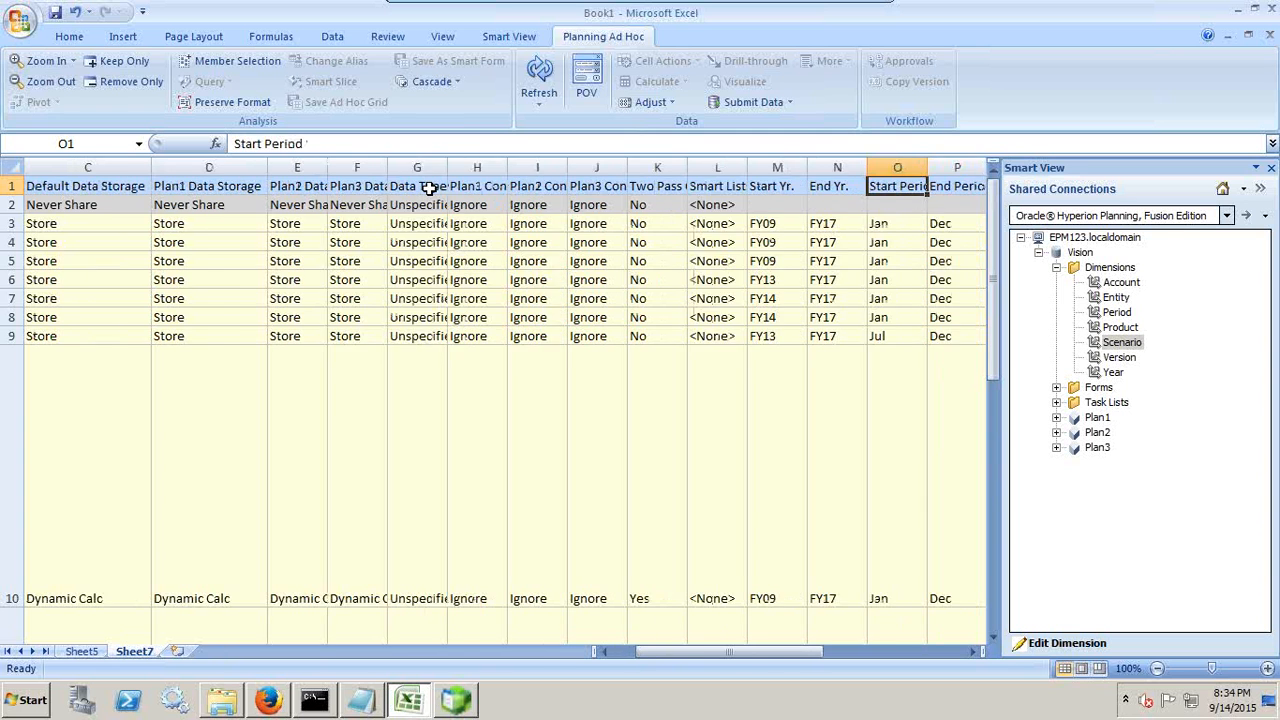
{"action": "key", "text": "Right"}
{"action": "key", "text": "Right"}
{"action": "key", "text": "Right"}
{"action": "key", "text": "Right"}
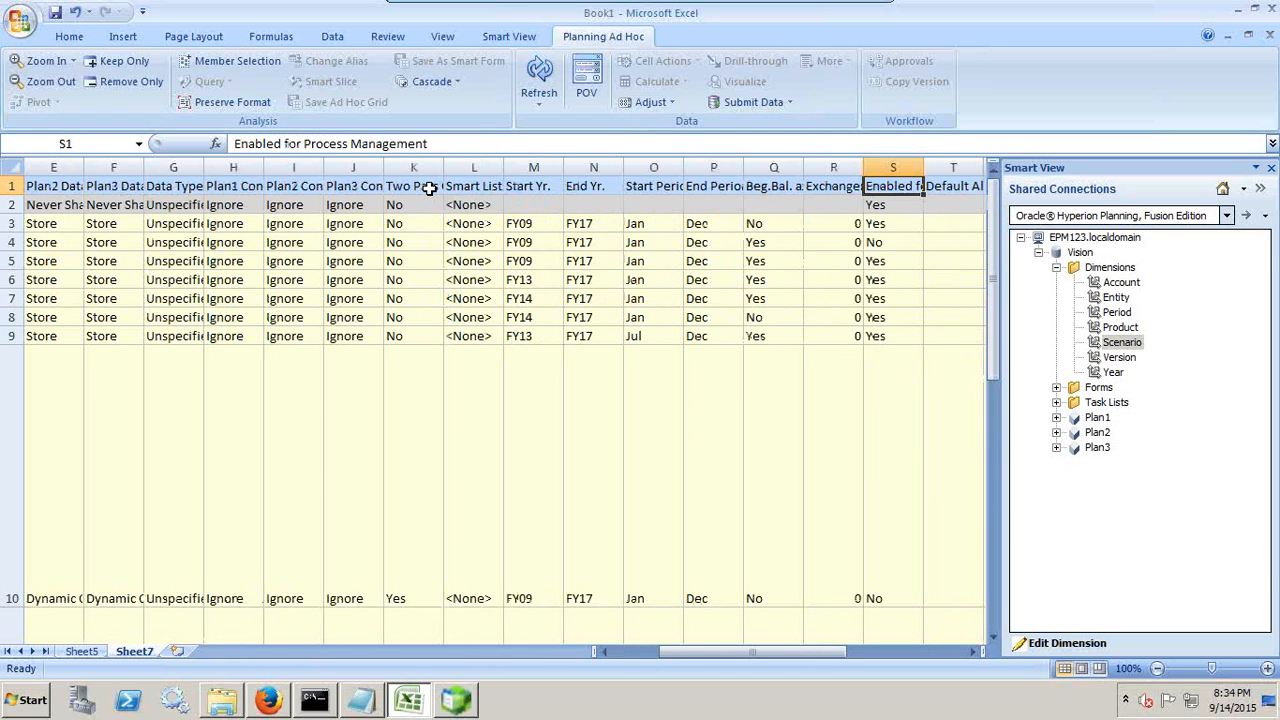
Step: Clear the copied default formula from the Revised_Budget row in cell X15 and return to the member name in A15
{"action": "key", "text": "Right"}
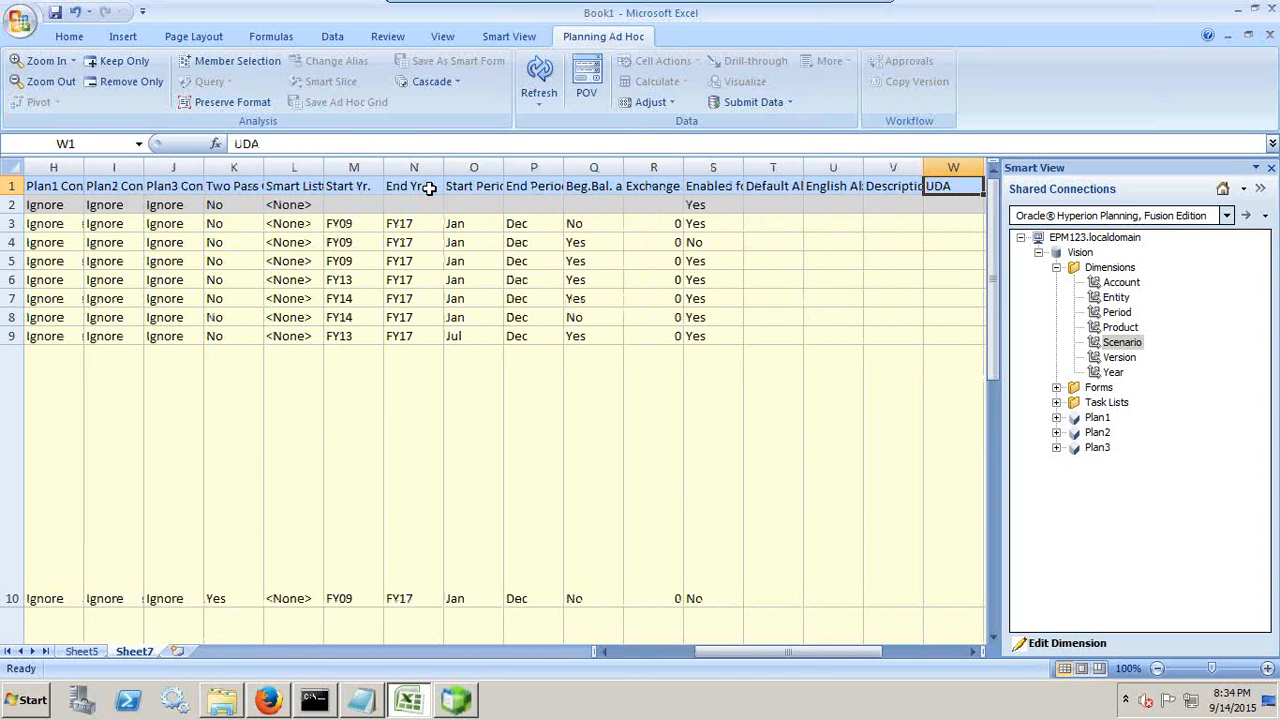
{"action": "key", "text": "Right"}
{"action": "key", "text": "Down"}
{"action": "key", "text": "Down"}
{"action": "key", "text": "Down"}
{"action": "key", "text": "Down"}
{"action": "key", "text": "Down"}
{"action": "key", "text": "Down"}
{"action": "key", "text": "Down"}
{"action": "key", "text": "Down"}
{"action": "key", "text": "Down"}
{"action": "key", "text": "Down"}
{"action": "key", "text": "Down"}
{"action": "key", "text": "Down"}
{"action": "key", "text": "Down"}
{"action": "key", "text": "Down"}
{"action": "key", "text": "Down"}
{"action": "key", "text": "Down"}
{"action": "key", "text": "Down"}
{"action": "key", "text": "Down"}
{"action": "key", "text": "Down"}
{"action": "key", "text": "Down"}
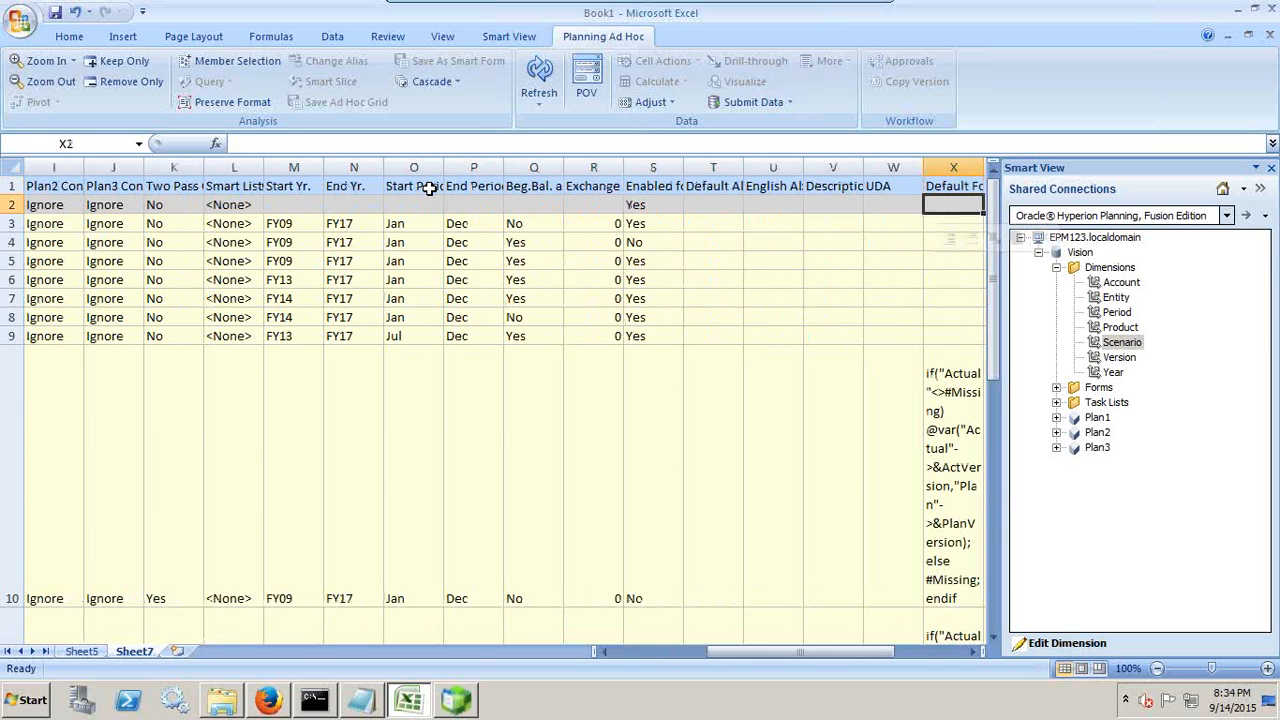
{"action": "key", "text": "Up"}
{"action": "key", "text": "Up"}
{"action": "key", "text": "Up"}
{"action": "key", "text": "Up"}
{"action": "key", "text": "Up"}
{"action": "key", "text": "Up"}
{"action": "key", "text": "Up"}
{"action": "key", "text": "Up"}
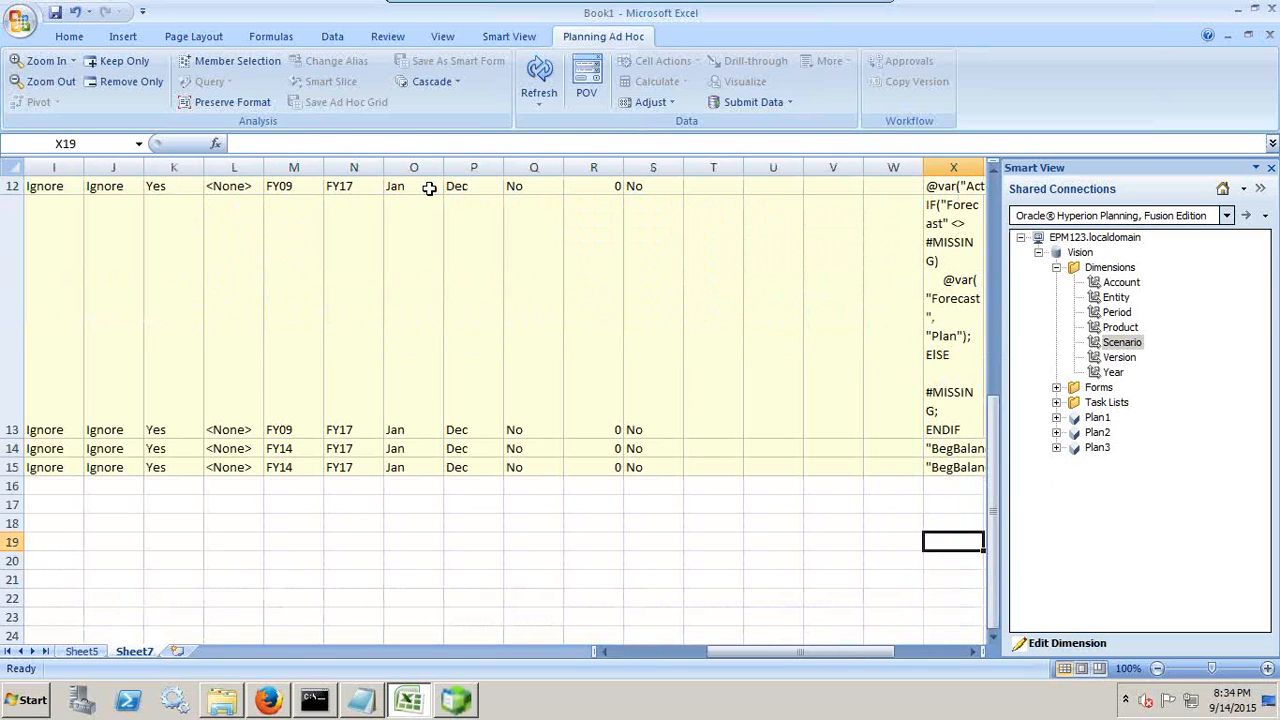
{"action": "key", "text": "Delete"}
{"action": "key", "text": "Right"}
{"action": "key", "text": "Right"}
{"action": "key", "text": "Right"}
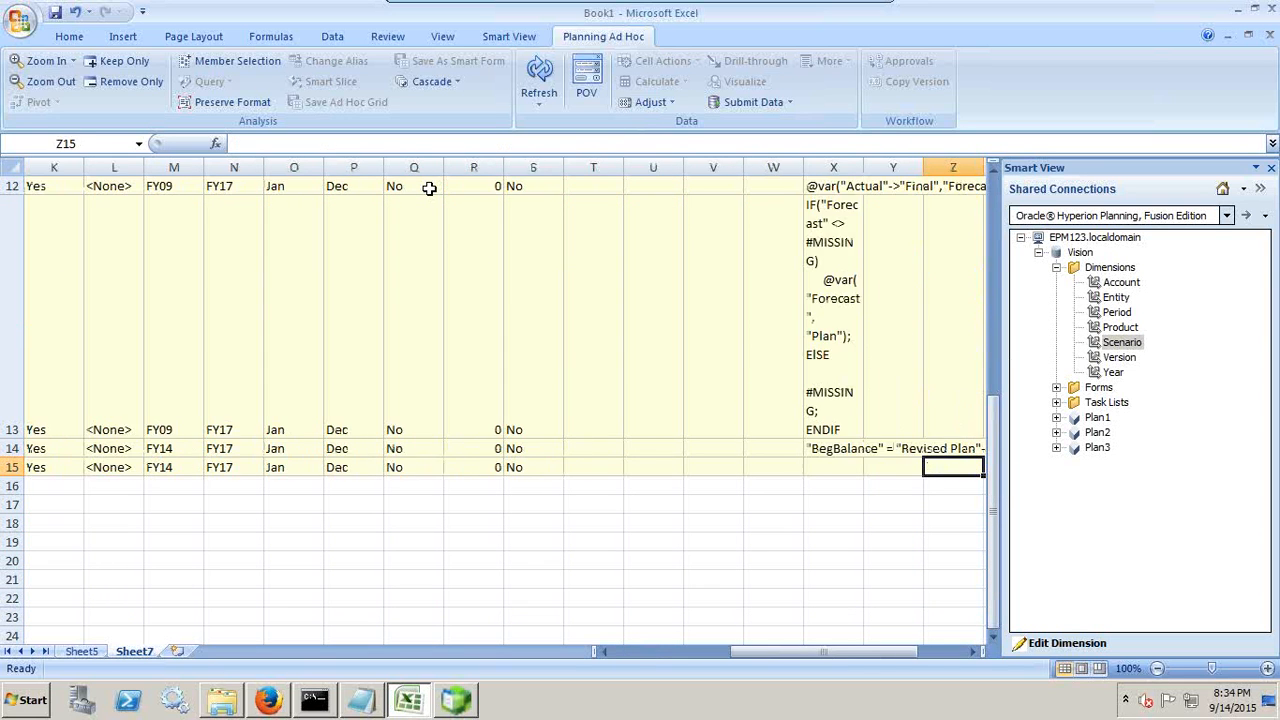
{"action": "key", "text": "Left"}
{"action": "key", "text": "Left"}
{"action": "key", "text": "Left"}
{"action": "key", "text": "Left"}
{"action": "key", "text": "Left"}
{"action": "key", "text": "Left"}
{"action": "key", "text": "Left"}
{"action": "key", "text": "Left"}
{"action": "key", "text": "Left"}
{"action": "key", "text": "Left"}
{"action": "key", "text": "Left"}
{"action": "key", "text": "Left"}
{"action": "key", "text": "Left"}
{"action": "key", "text": "Left"}
{"action": "key", "text": "Left"}
{"action": "key", "text": "Left"}
{"action": "key", "text": "Left"}
{"action": "key", "text": "Left"}
{"action": "key", "text": "Left"}
{"action": "key", "text": "Left"}
{"action": "key", "text": "Left"}
{"action": "key", "text": "Left"}
{"action": "key", "text": "Left"}
{"action": "key", "text": "Left"}
{"action": "key", "text": "Left"}
{"action": "key", "text": "Left"}
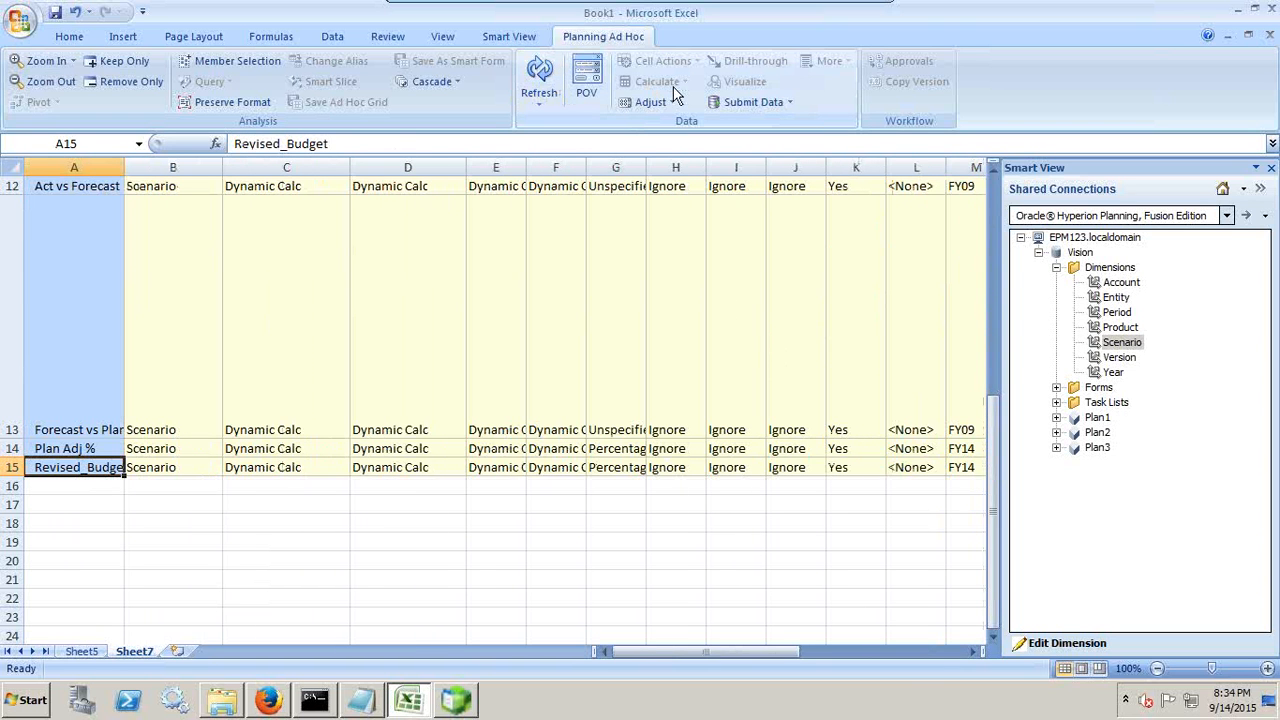
Step: Refresh the dimension grid and submit the new Revised_Budget member to the Scenario dimension
{"action": "left_click", "coordinate": [737, 104]}
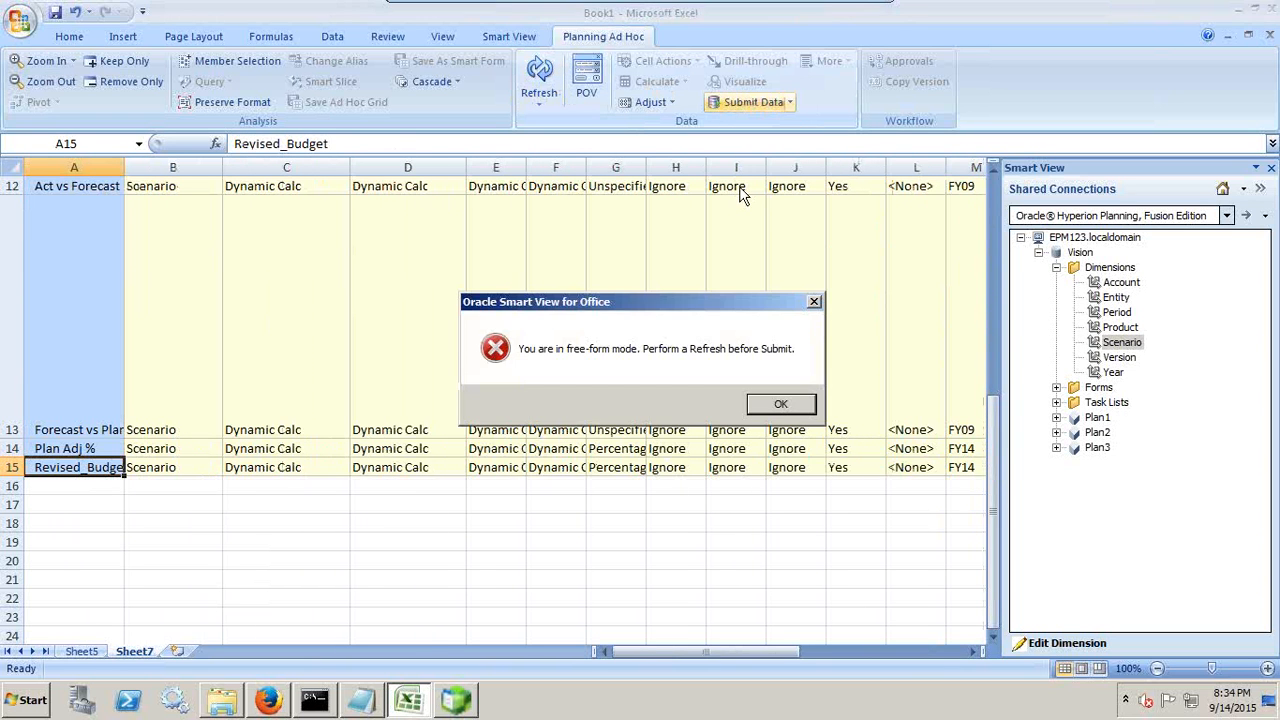
{"action": "left_click", "coordinate": [762, 405]}
{"action": "left_click", "coordinate": [541, 69]}
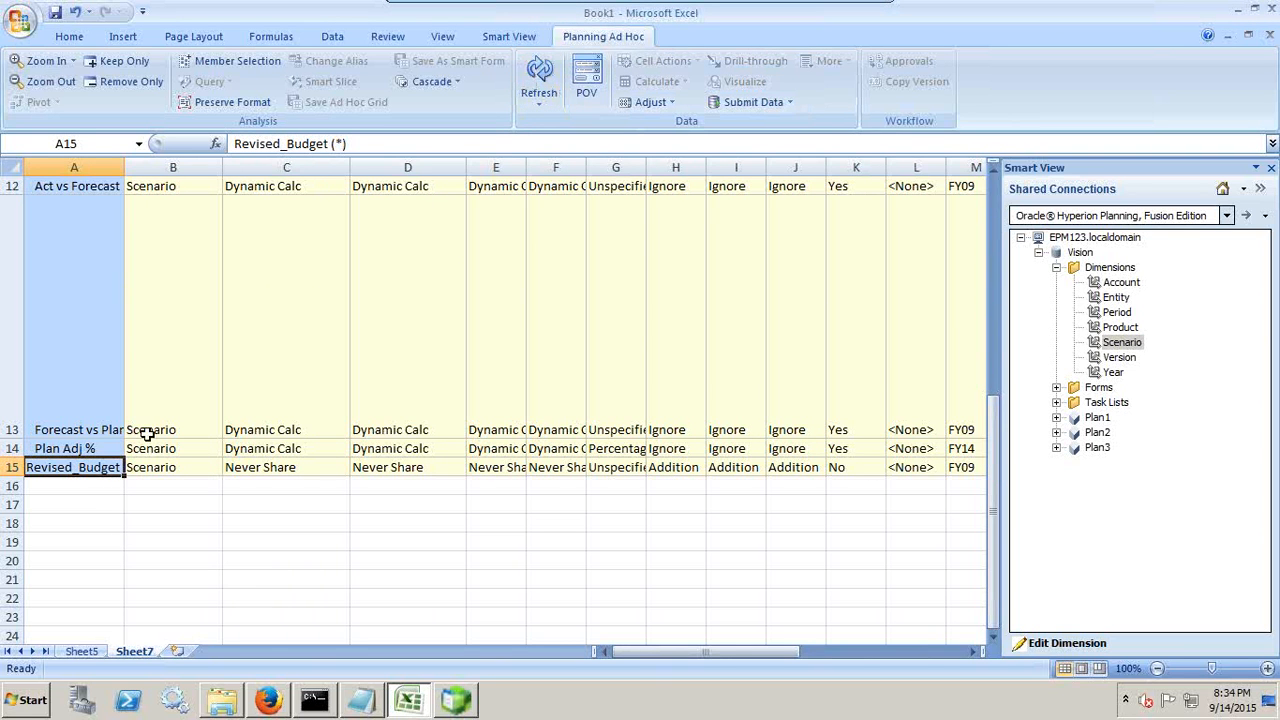
{"action": "left_click", "coordinate": [162, 476]}
{"action": "left_click", "coordinate": [72, 460]}
Step: Switch to EPM Workspace in Firefox and display the Scenario dimension in Vision's dimension editor to check for Revised_Budget
{"action": "left_click", "coordinate": [284, 698]}
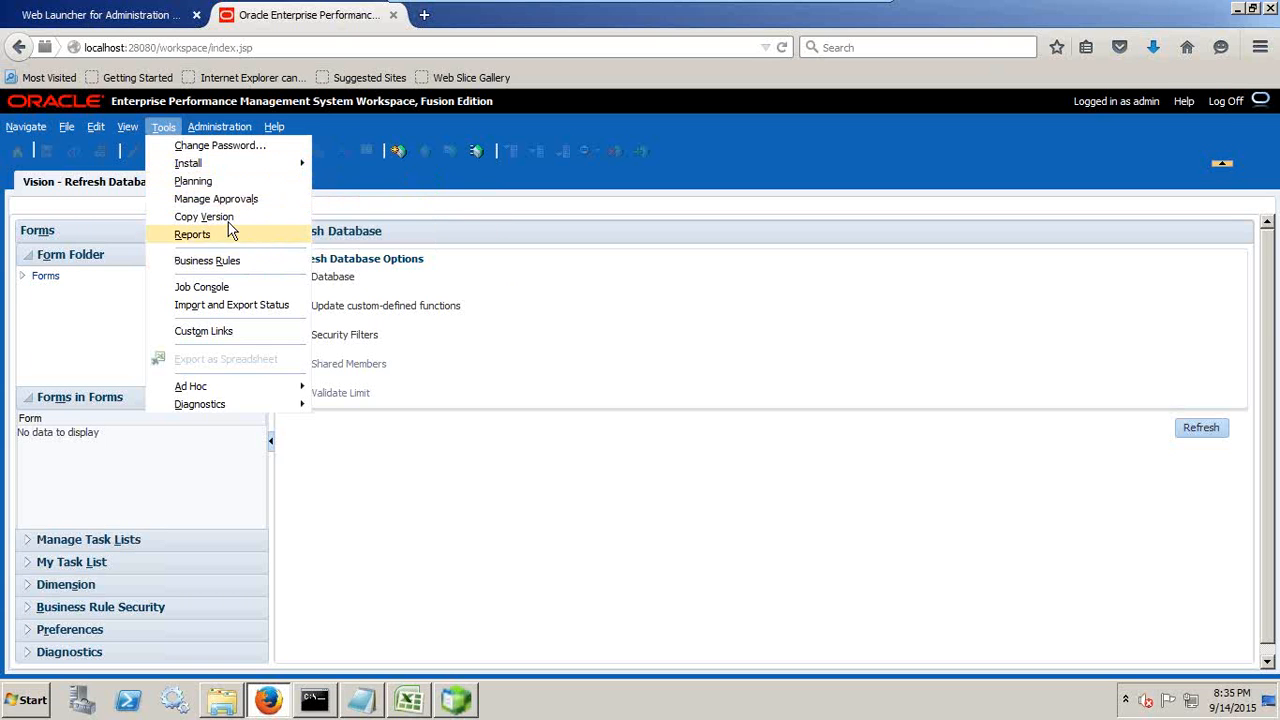
{"action": "left_click", "coordinate": [219, 130]}
{"action": "left_click", "coordinate": [219, 130]}
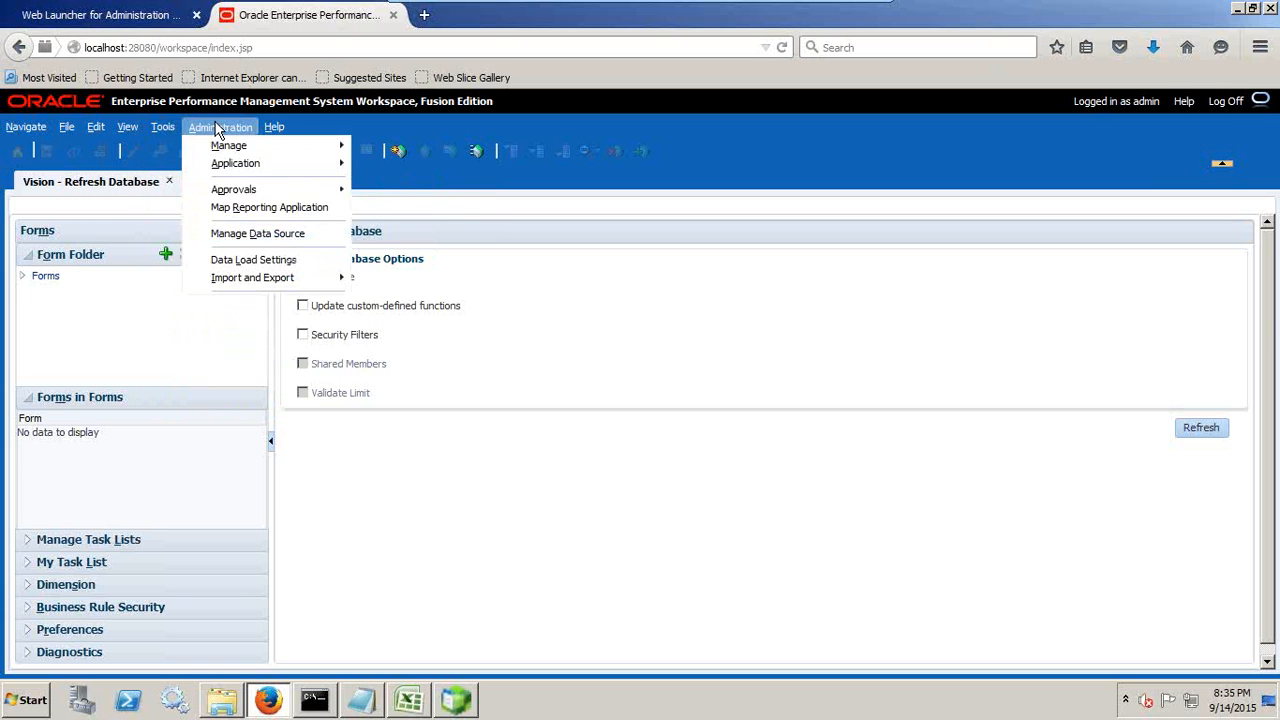
{"action": "mouse_move", "coordinate": [296, 196]}
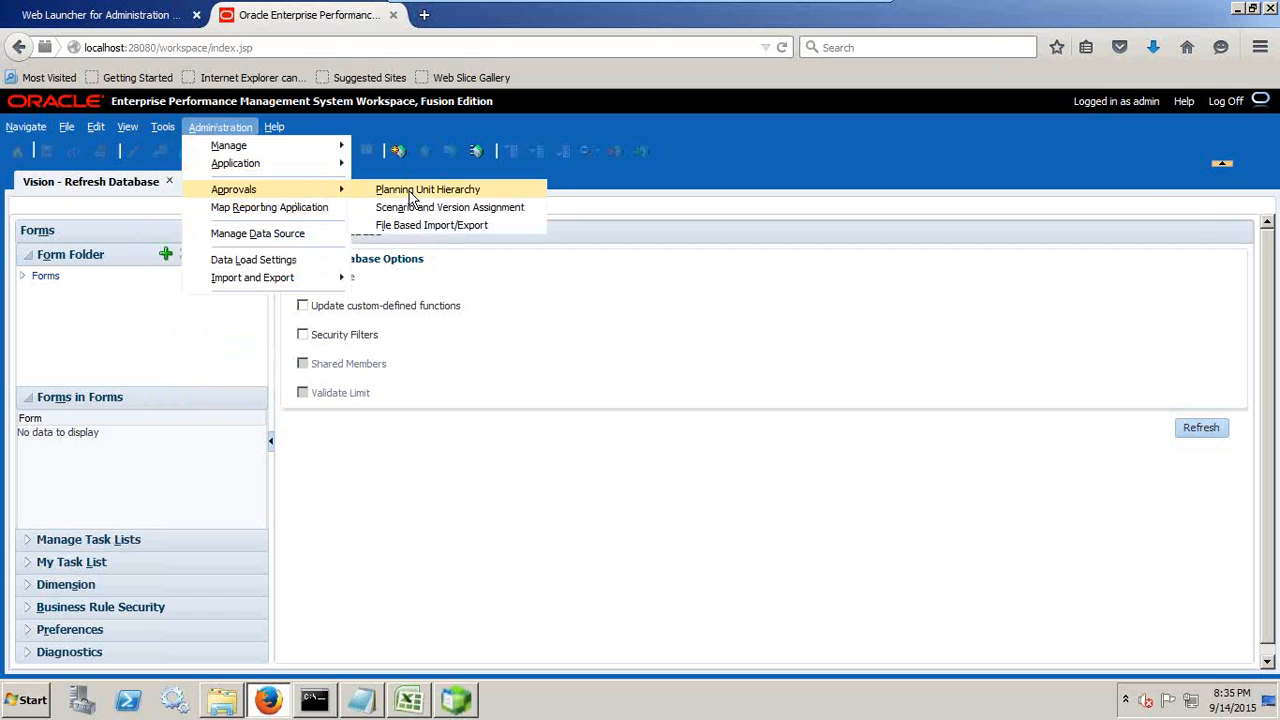
{"action": "mouse_move", "coordinate": [324, 150]}
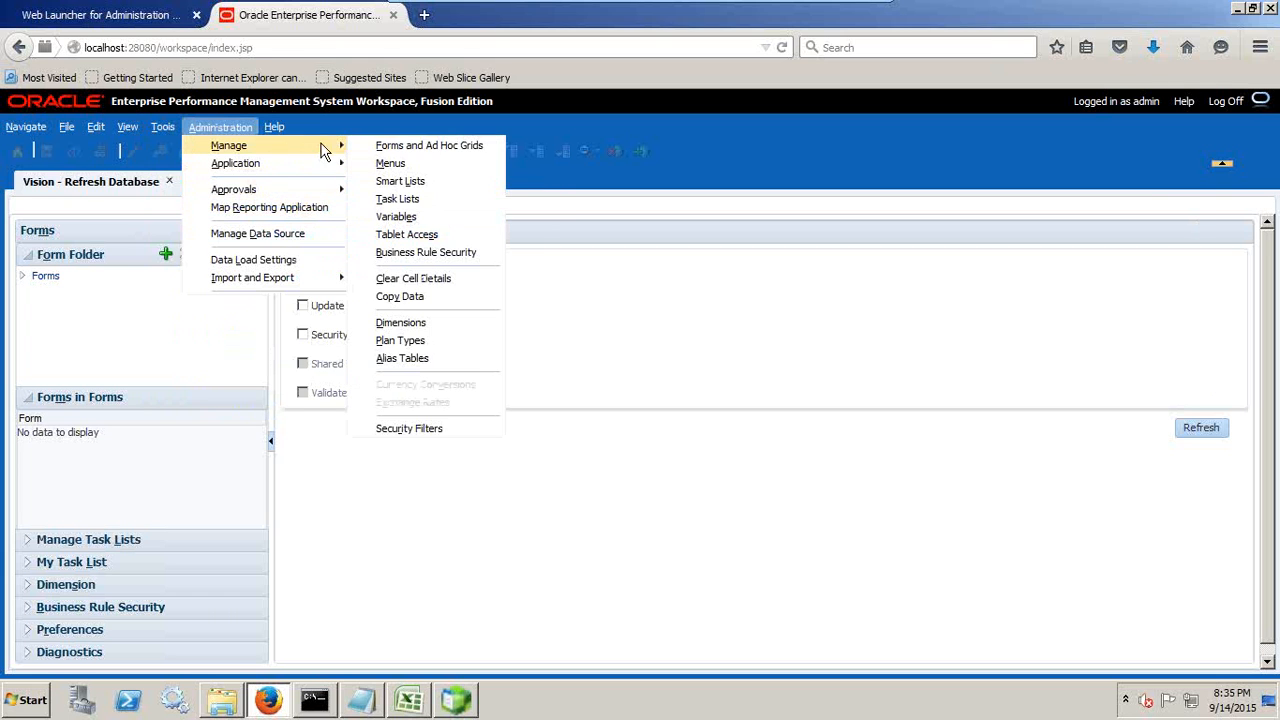
{"action": "left_click", "coordinate": [405, 323]}
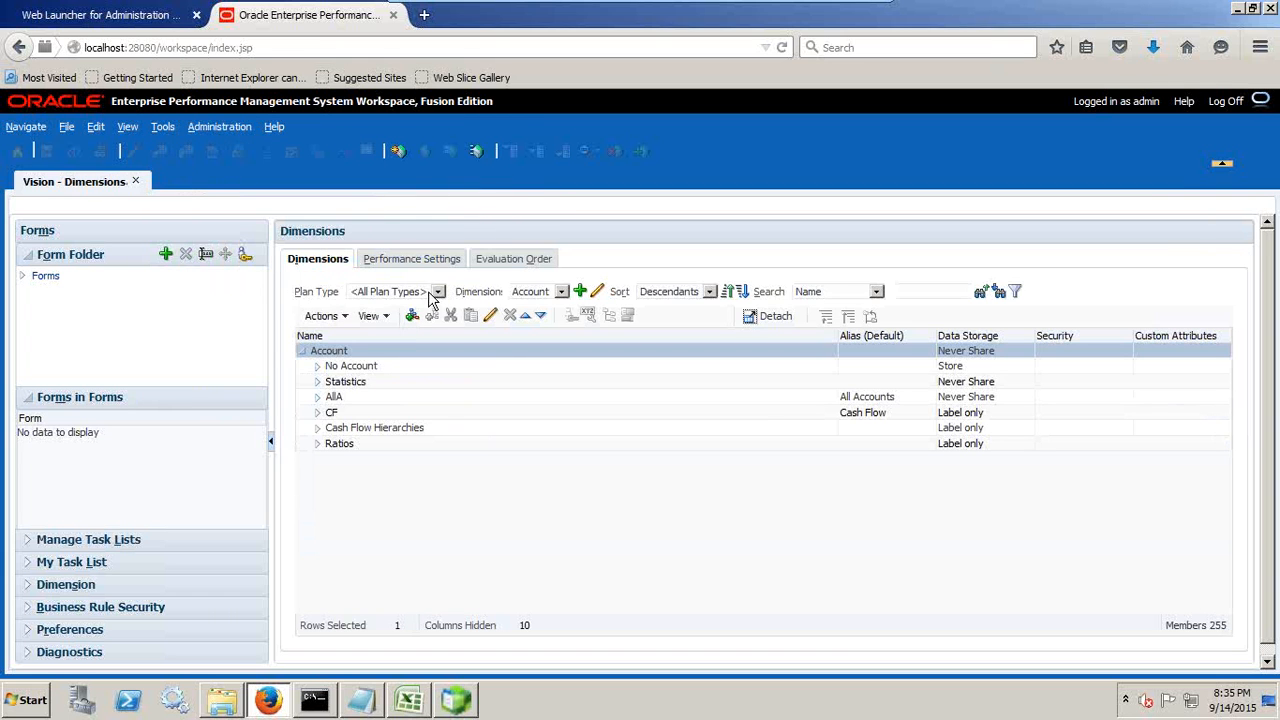
{"action": "left_click", "coordinate": [528, 292]}
{"action": "left_click", "coordinate": [531, 356]}
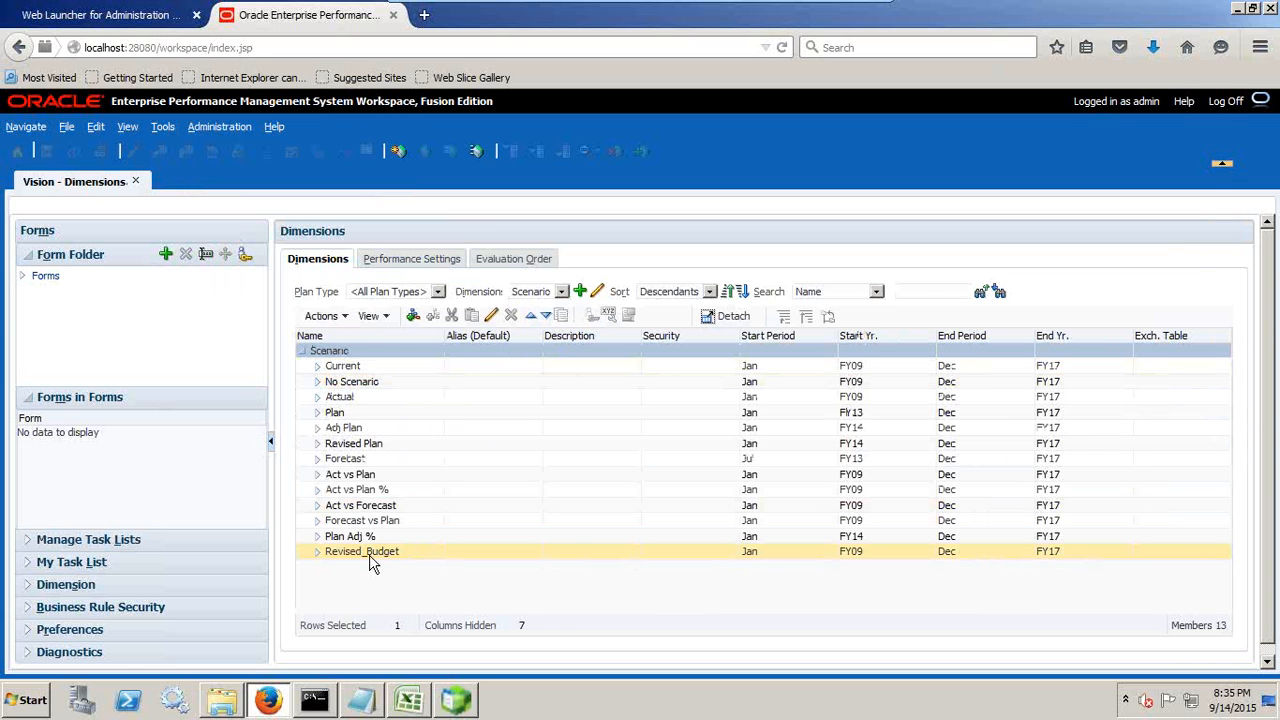
Step: Switch back to Excel and start a Refresh Database from Vision's Dimensions folder with only the Database option enabled
{"action": "left_click", "coordinate": [410, 699]}
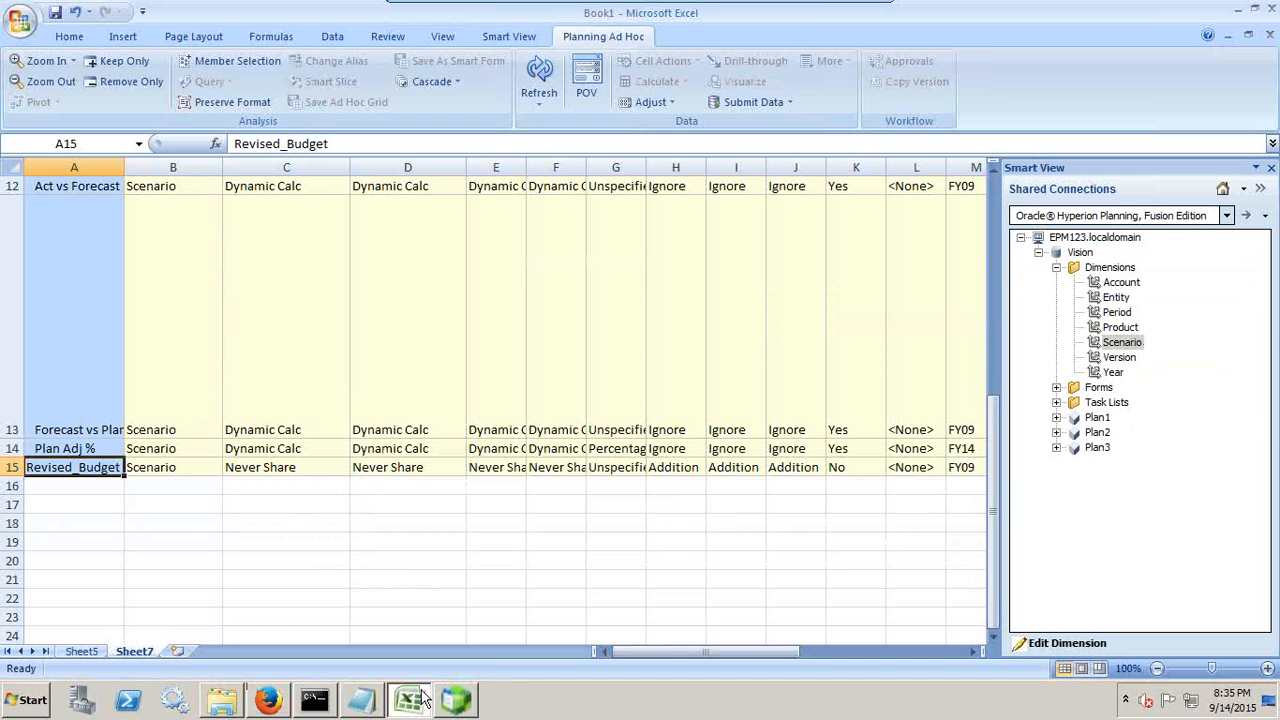
{"action": "right_click", "coordinate": [1113, 272]}
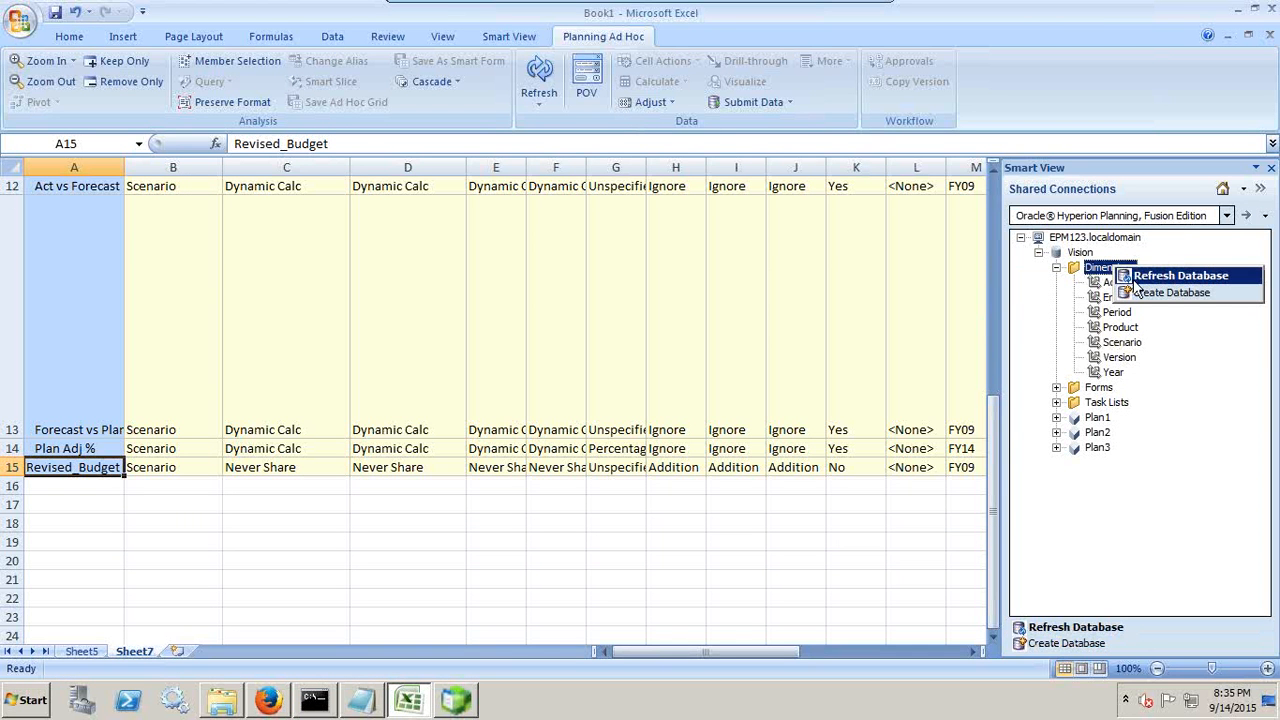
{"action": "left_click", "coordinate": [1160, 277]}
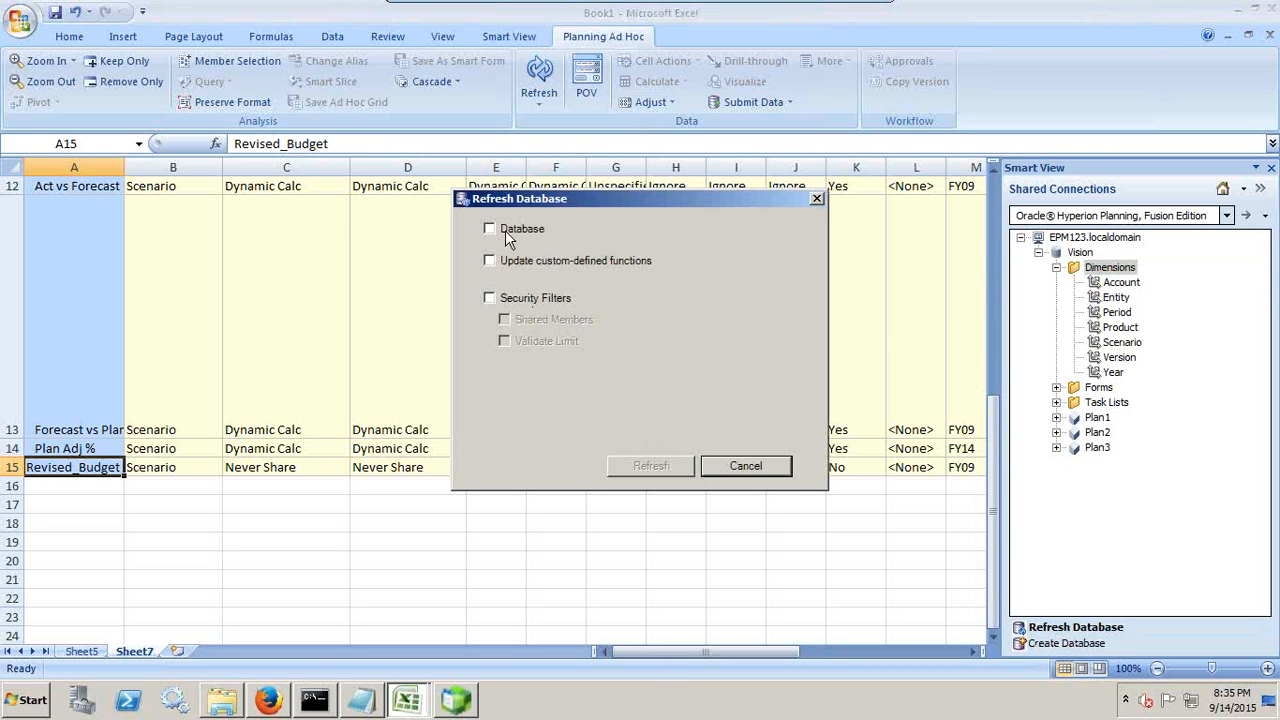
{"action": "left_click", "coordinate": [505, 229]}
{"action": "left_click", "coordinate": [651, 467]}
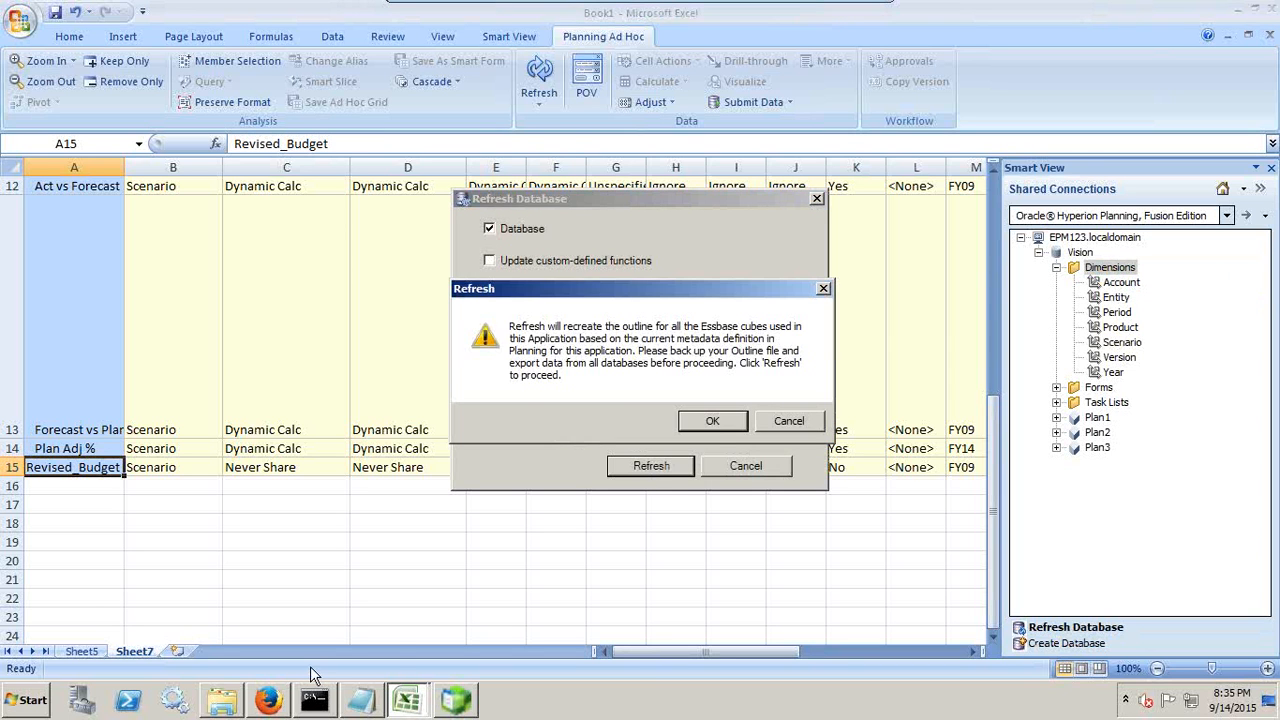
{"action": "left_click", "coordinate": [714, 420]}
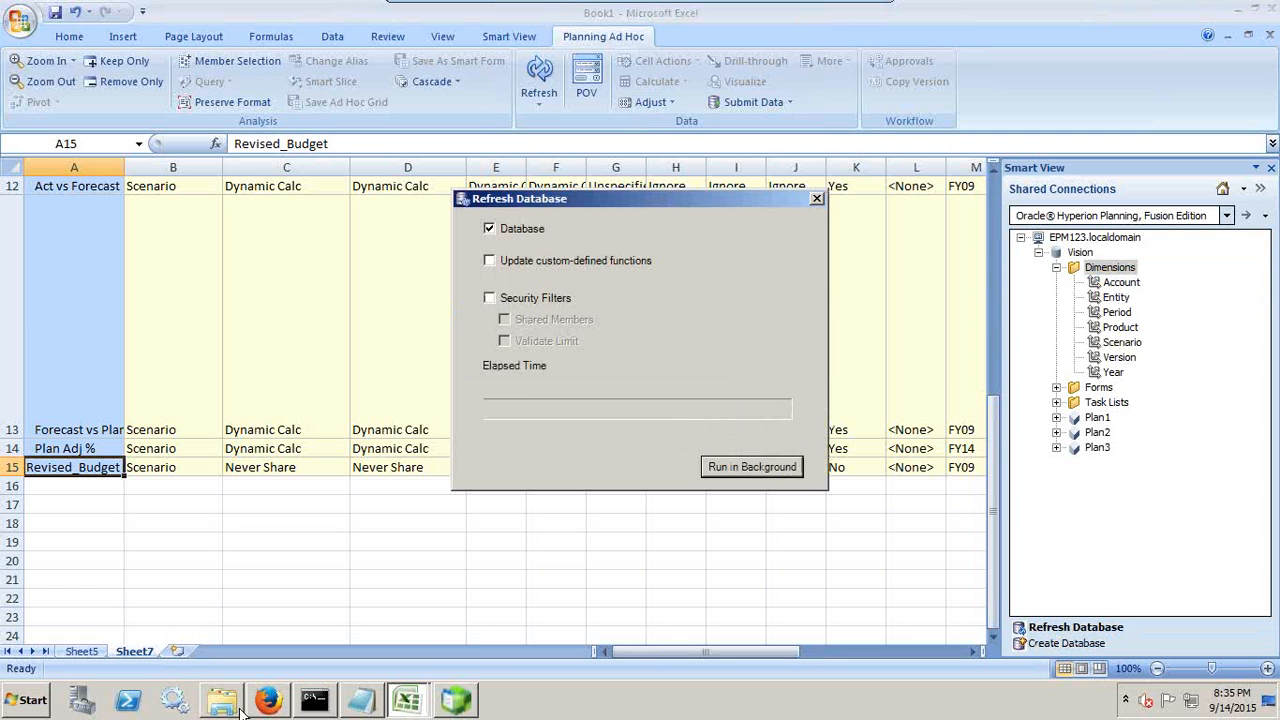
Step: Switch to EPM Workspace in Firefox and open the Refresh Database page of the Vision application to compare its options
{"action": "mouse_move", "coordinate": [300, 706]}
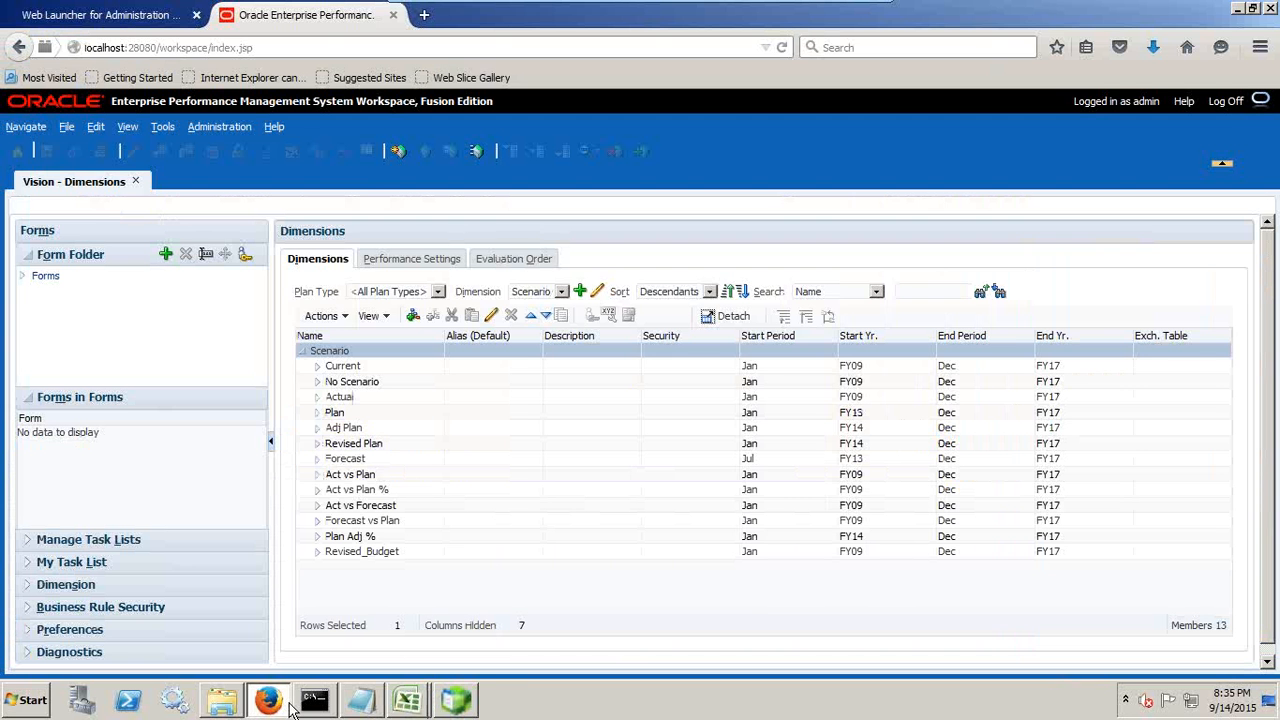
{"action": "left_click", "coordinate": [216, 128]}
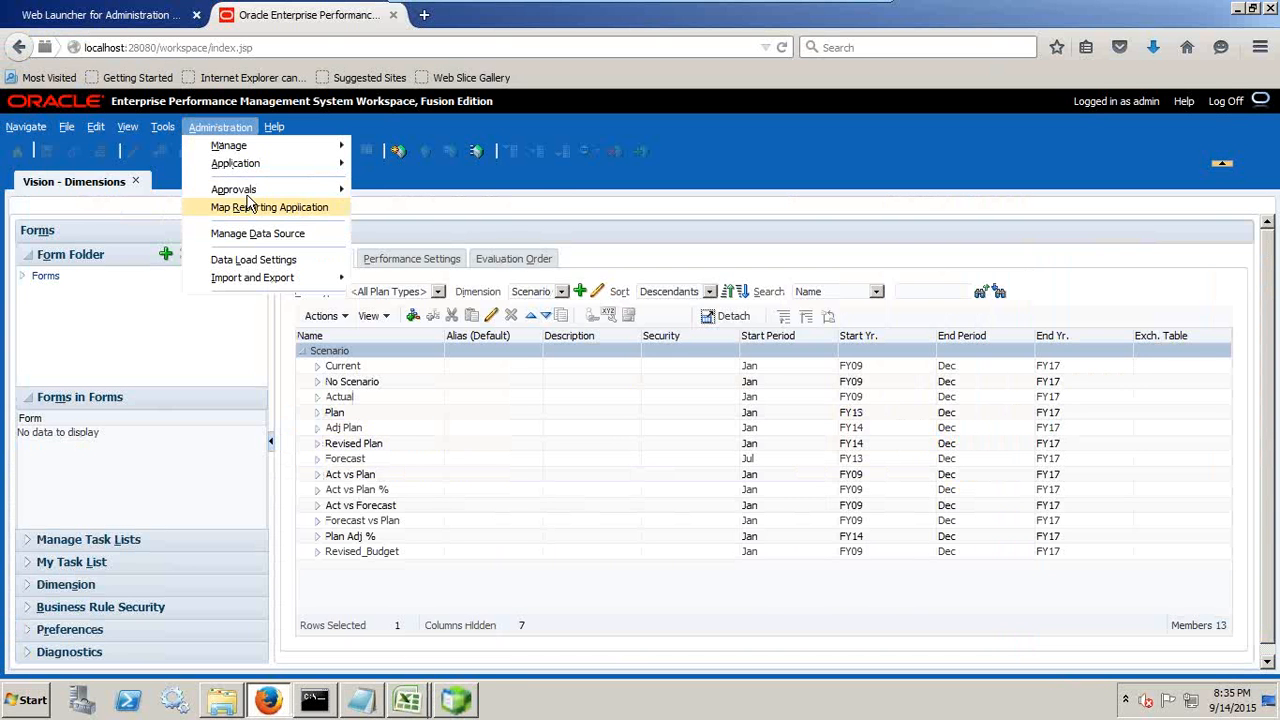
{"action": "mouse_move", "coordinate": [258, 150]}
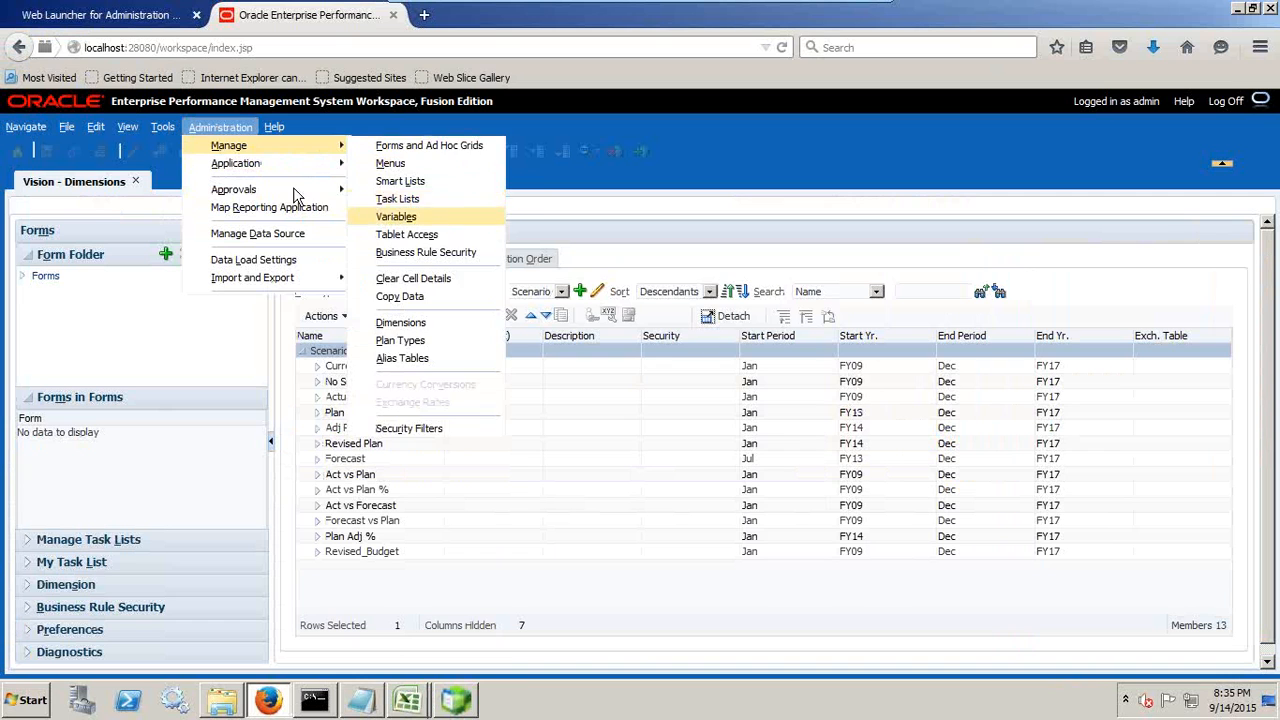
{"action": "mouse_move", "coordinate": [288, 190]}
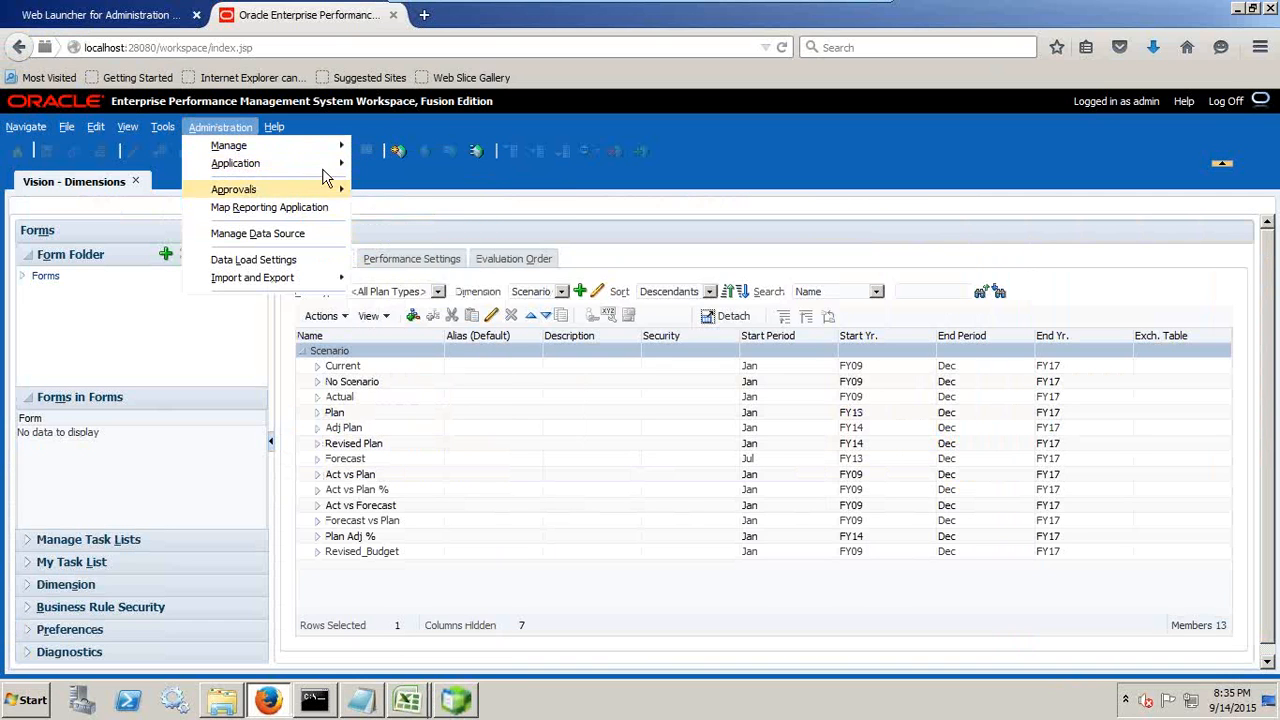
{"action": "left_click", "coordinate": [410, 288]}
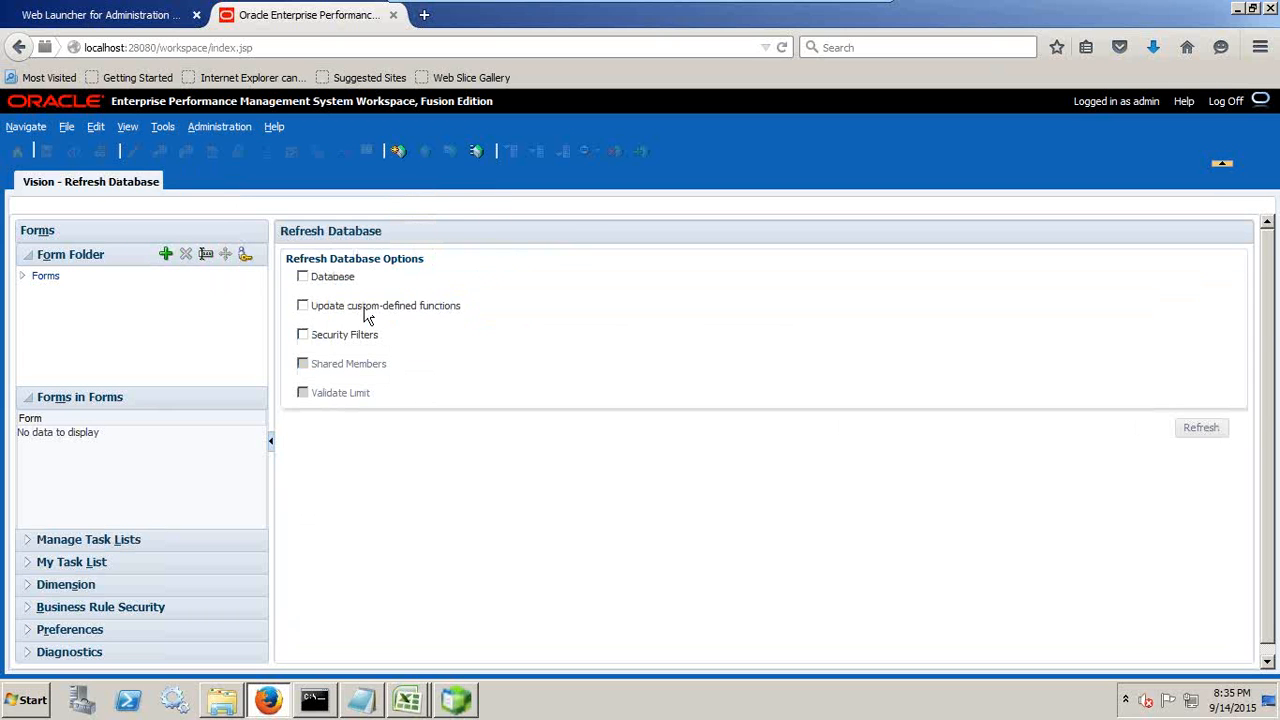
Step: Return to the Refresh Database dialog in Excel and finish the completed refresh
{"action": "left_click", "coordinate": [407, 700]}
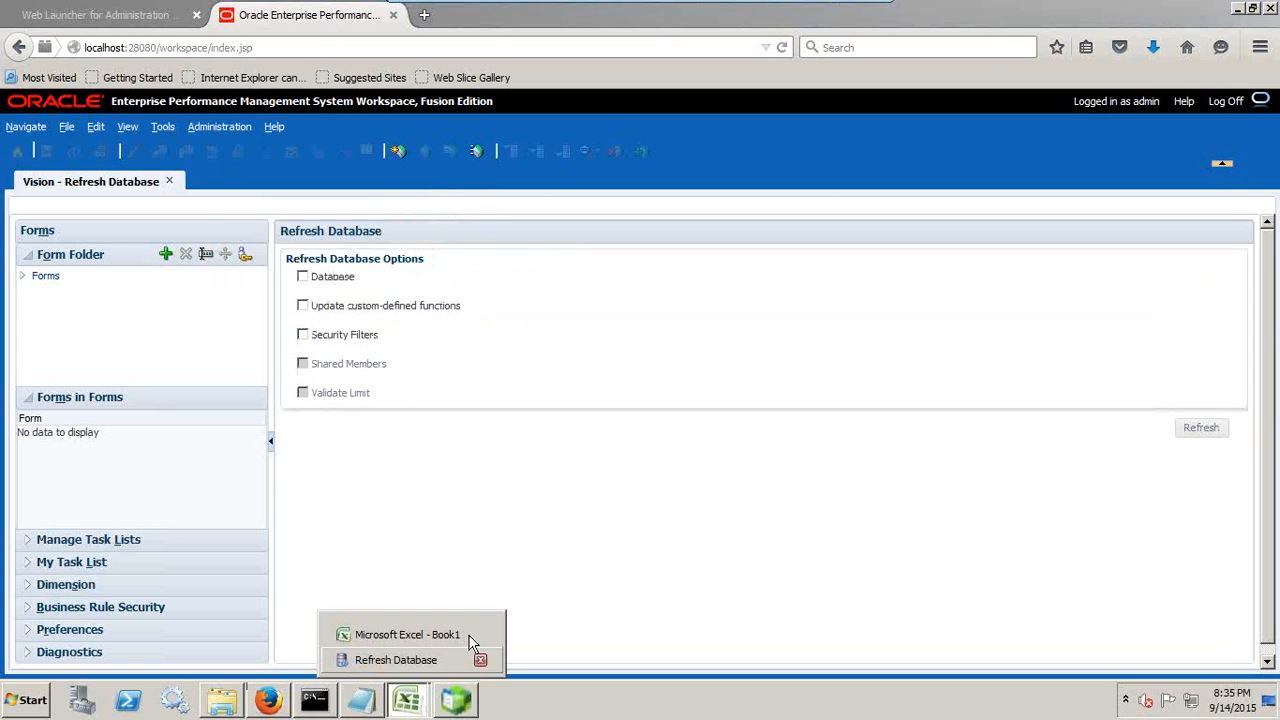
{"action": "left_click", "coordinate": [465, 657]}
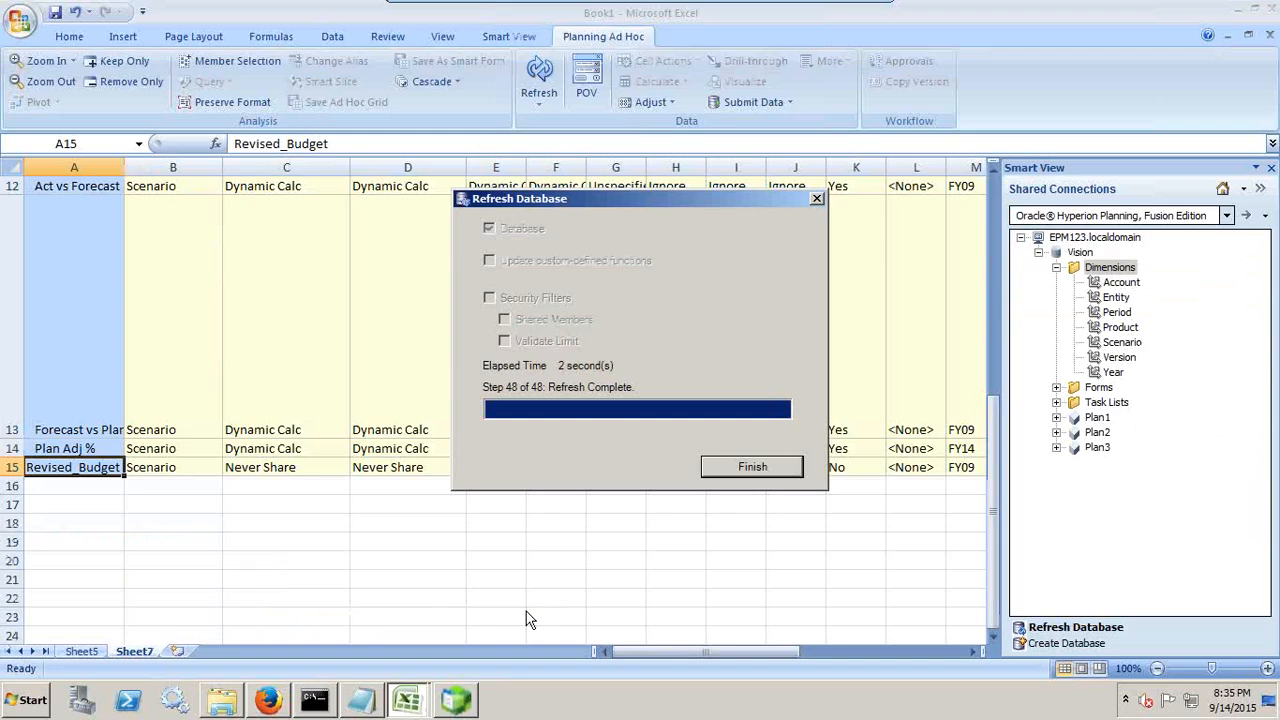
{"action": "left_click", "coordinate": [752, 467]}
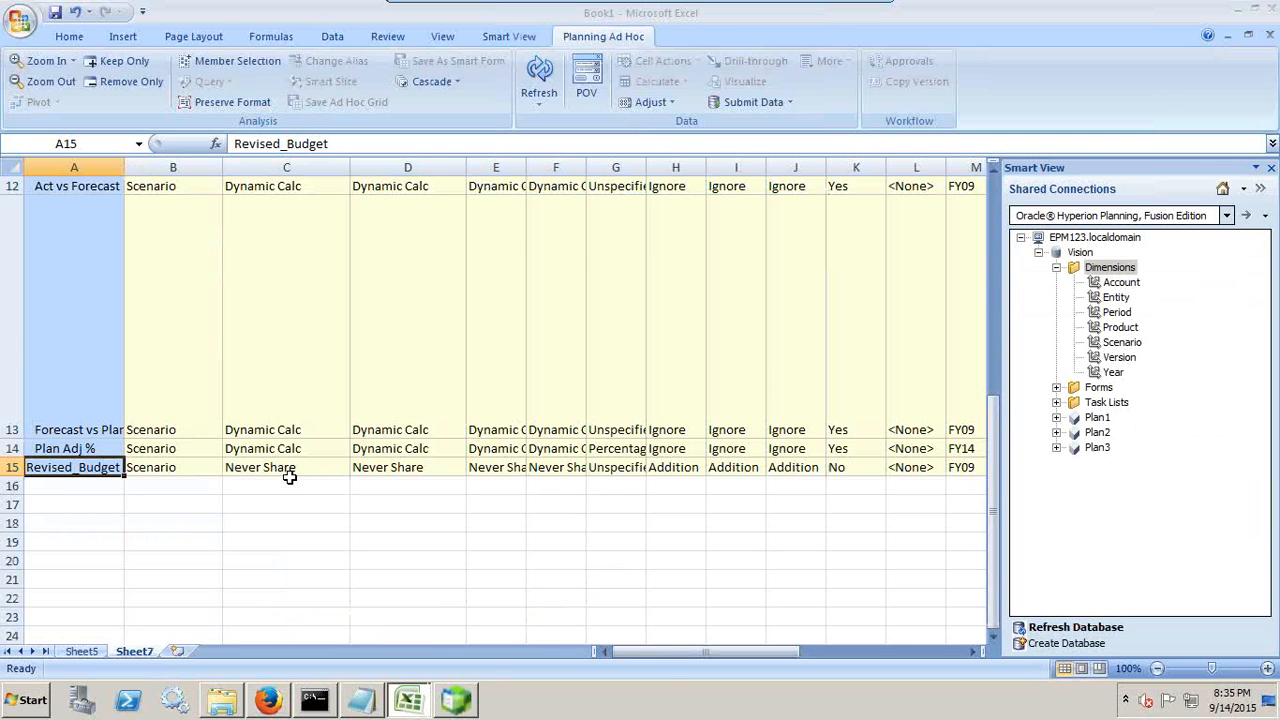
Step: Switch to Essbase Administration Services, reopen the Vision Plan1 outline and expand Scenario to check the Revised_Budget member
{"action": "left_click", "coordinate": [455, 700]}
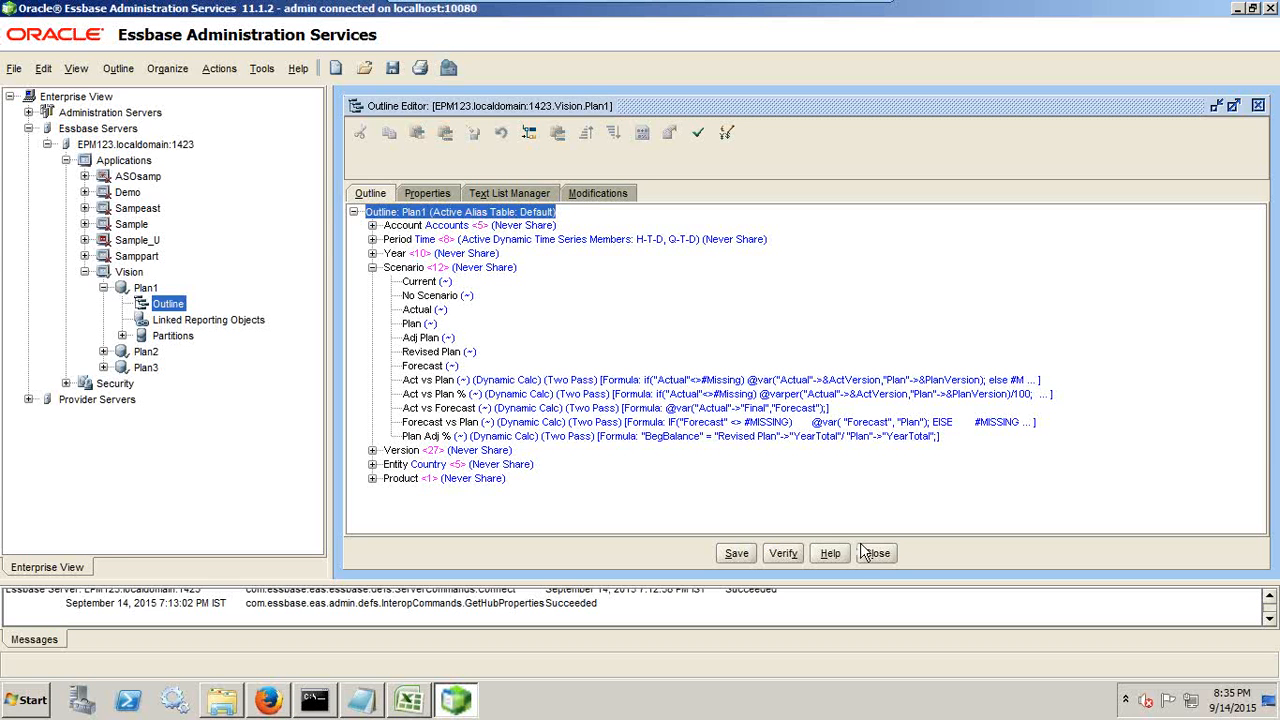
{"action": "left_click", "coordinate": [877, 553]}
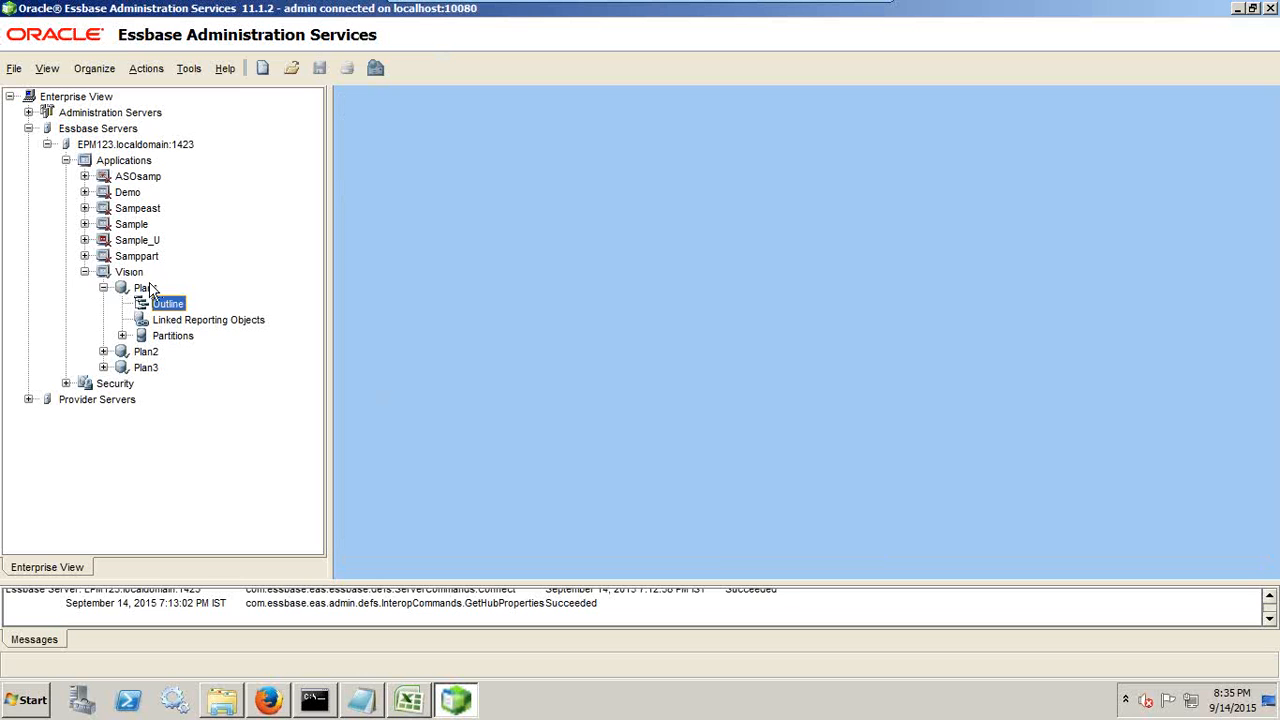
{"action": "double_click", "coordinate": [170, 306]}
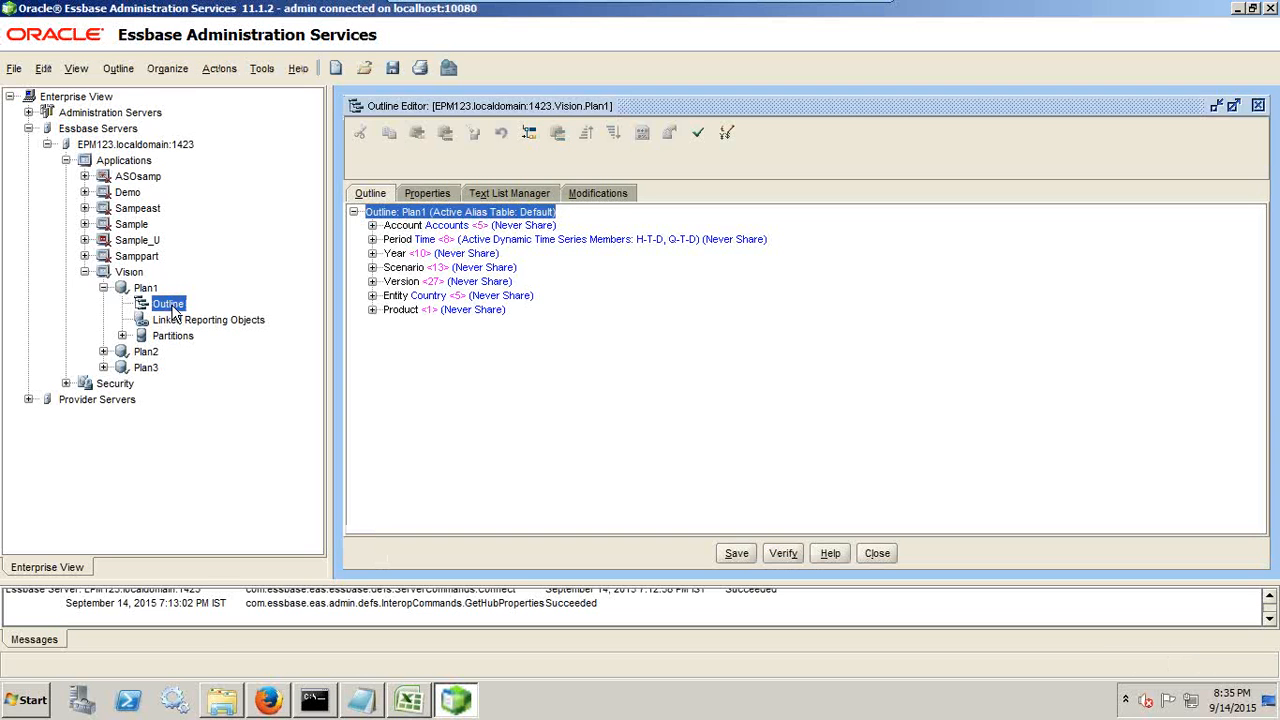
{"action": "left_click", "coordinate": [372, 268]}
{"action": "left_click", "coordinate": [440, 451]}
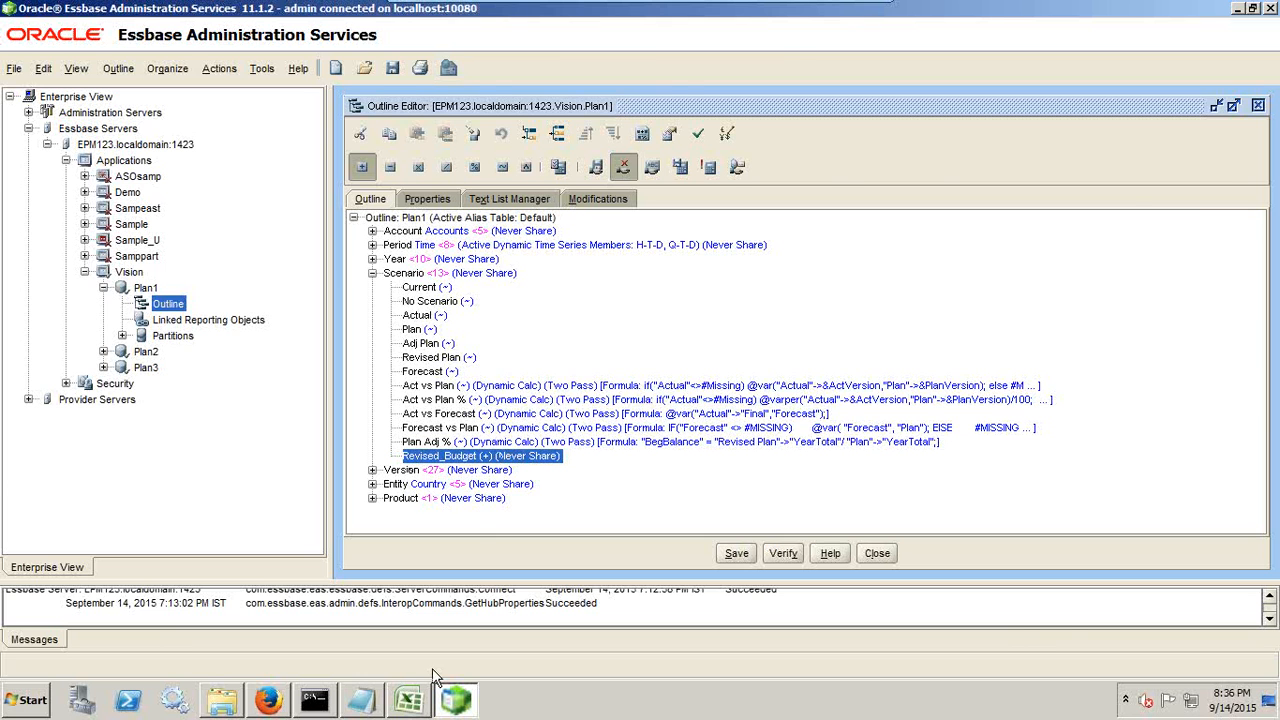
Step: Switch to Excel and inspect the Revised_Budget storage settings in columns C and D of the Scenario grid
{"action": "left_click", "coordinate": [409, 700]}
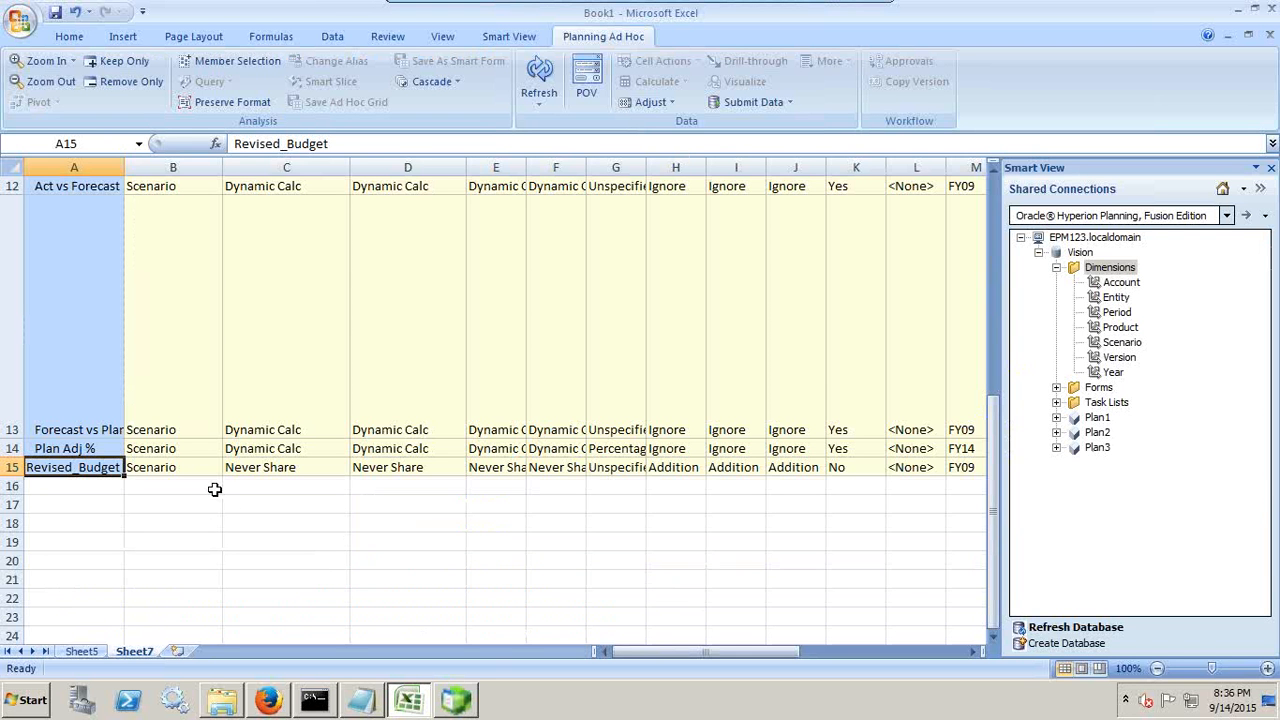
{"action": "left_click", "coordinate": [205, 473]}
{"action": "left_click", "coordinate": [314, 466]}
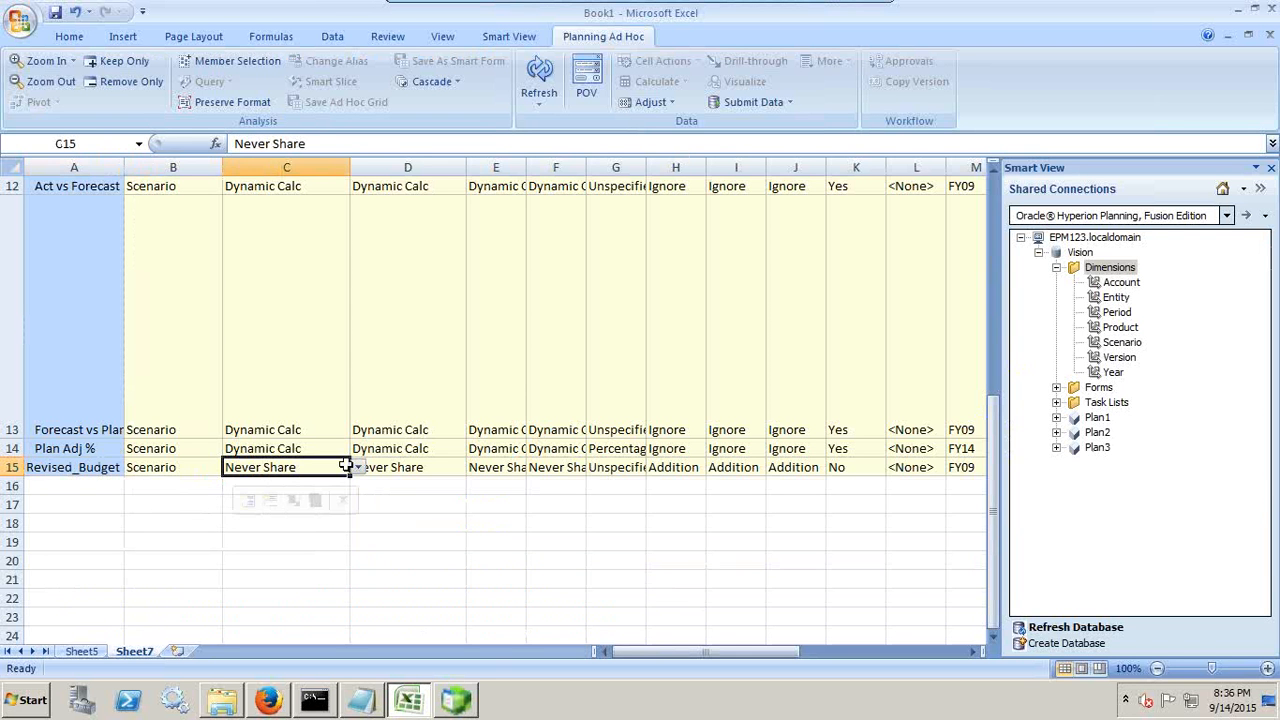
{"action": "left_click", "coordinate": [430, 462]}
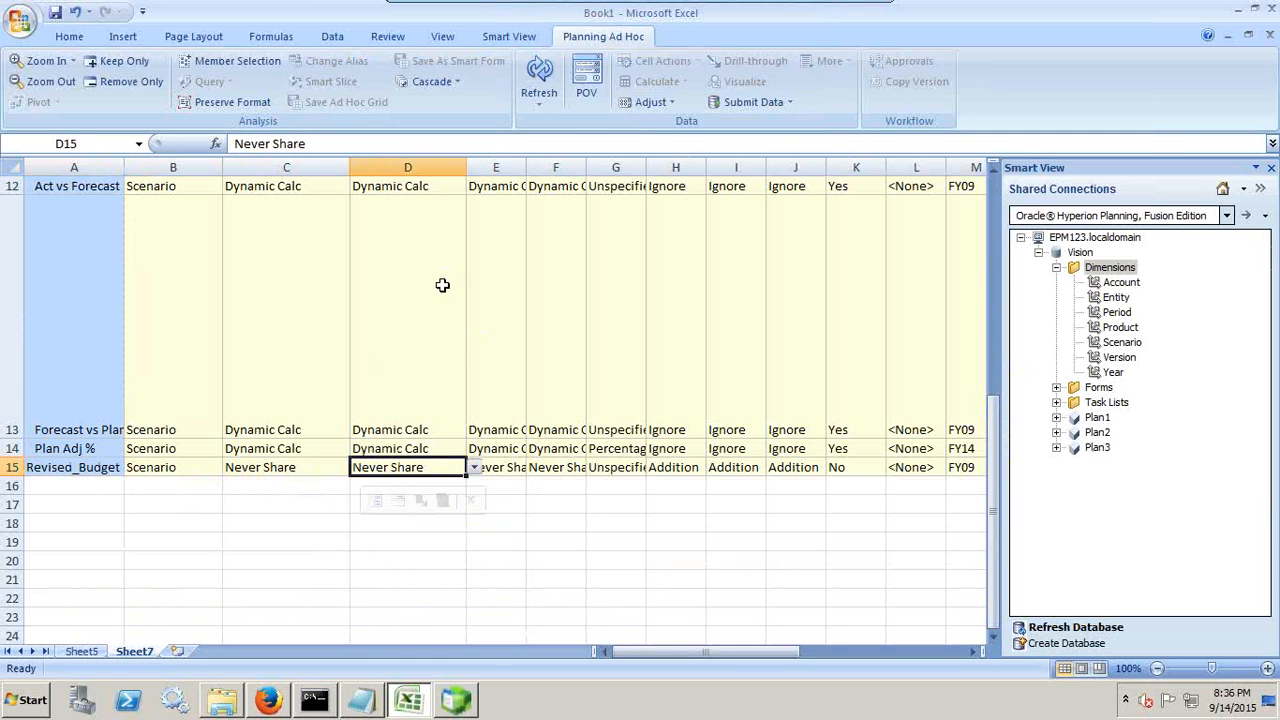
Step: Try changing the Revised_Budget storage settings in C15 and D15 to Store
{"action": "left_click", "coordinate": [312, 468]}
{"action": "left_click", "coordinate": [350, 470]}
{"action": "left_click", "coordinate": [312, 518]}
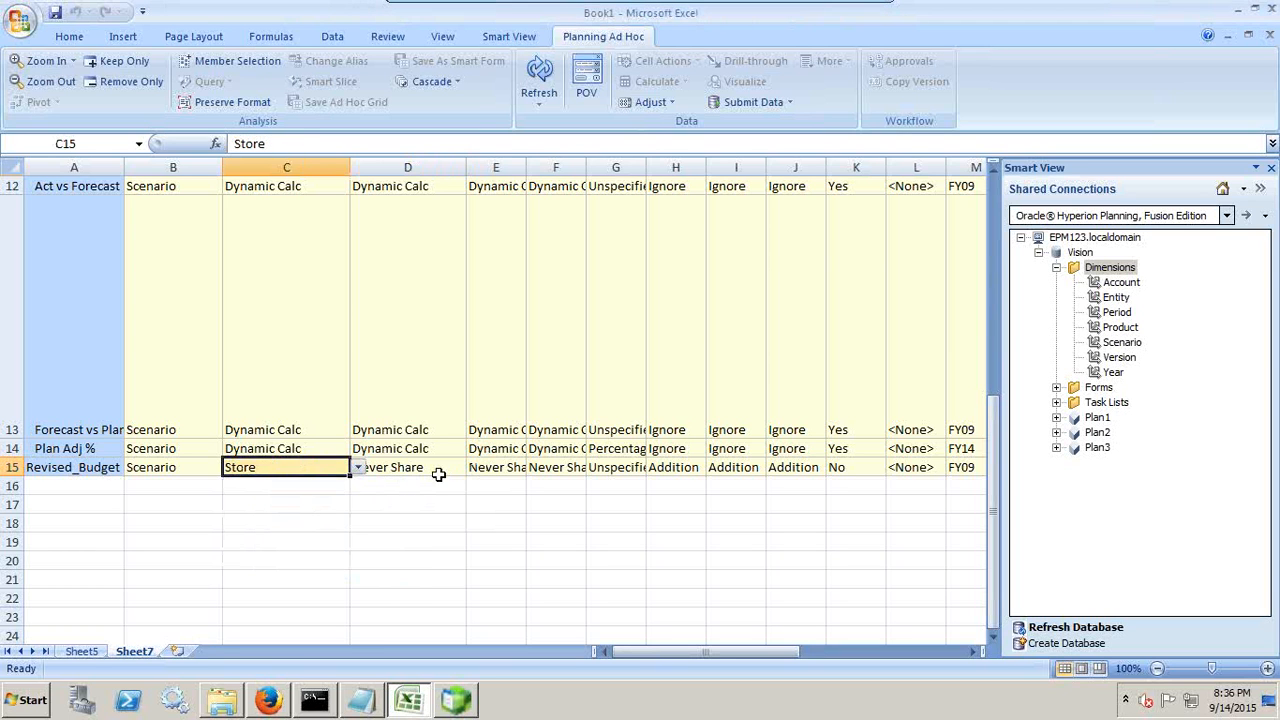
{"action": "left_click", "coordinate": [438, 472]}
{"action": "left_click", "coordinate": [474, 468]}
{"action": "left_click", "coordinate": [455, 517]}
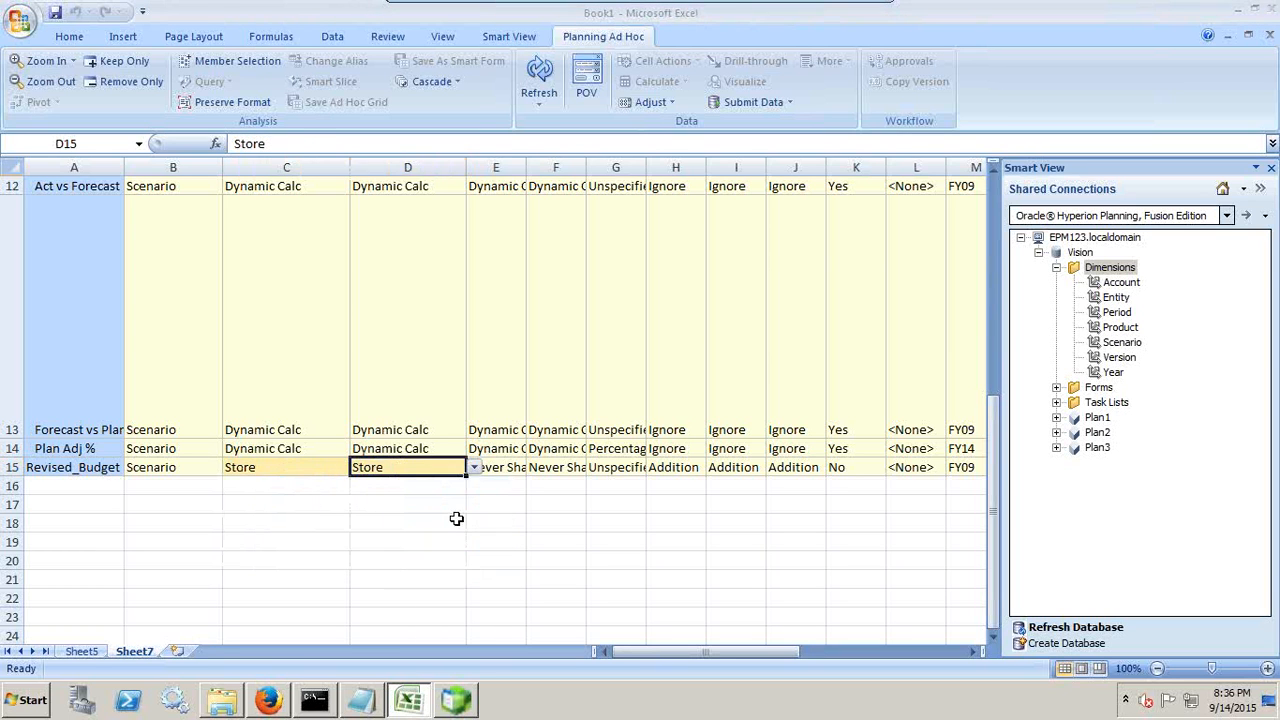
Step: Try changing the Revised_Budget storage settings in E15 and F15 to Store, applying them with a grid refresh
{"action": "left_click", "coordinate": [528, 470]}
{"action": "left_click", "coordinate": [534, 469]}
{"action": "left_click", "coordinate": [526, 515]}
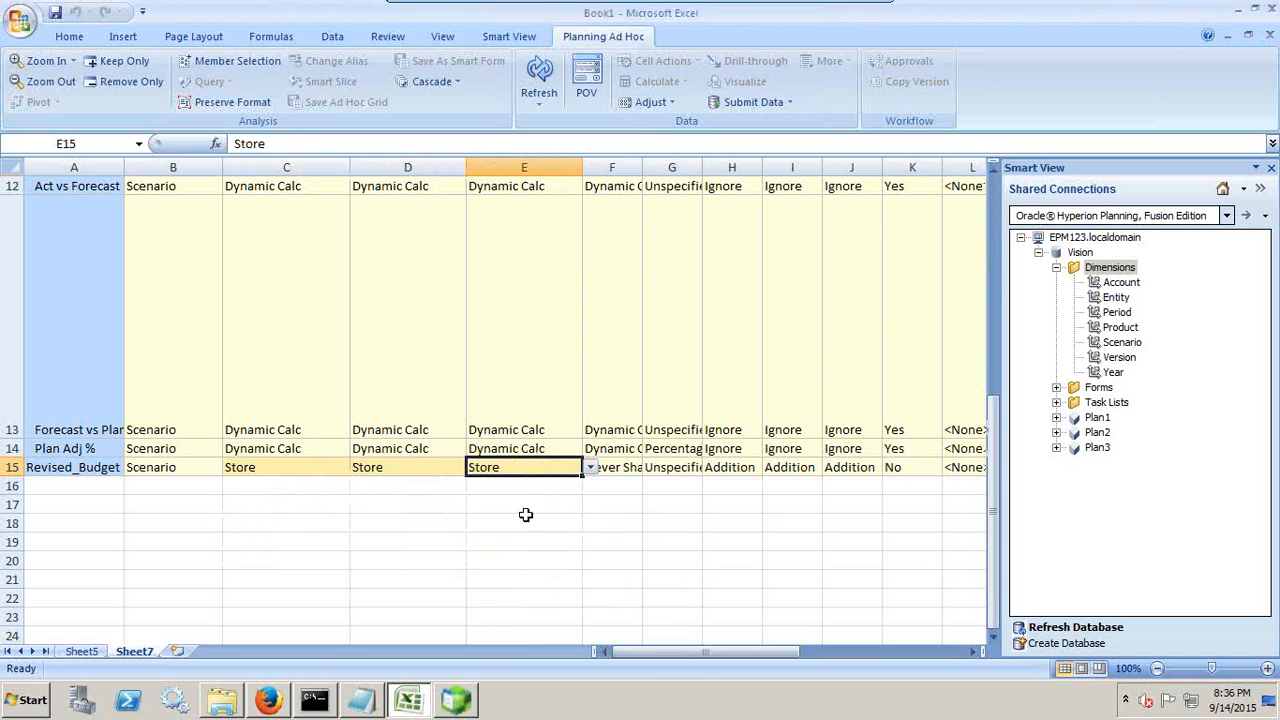
{"action": "left_click", "coordinate": [620, 468]}
{"action": "left_click", "coordinate": [651, 468]}
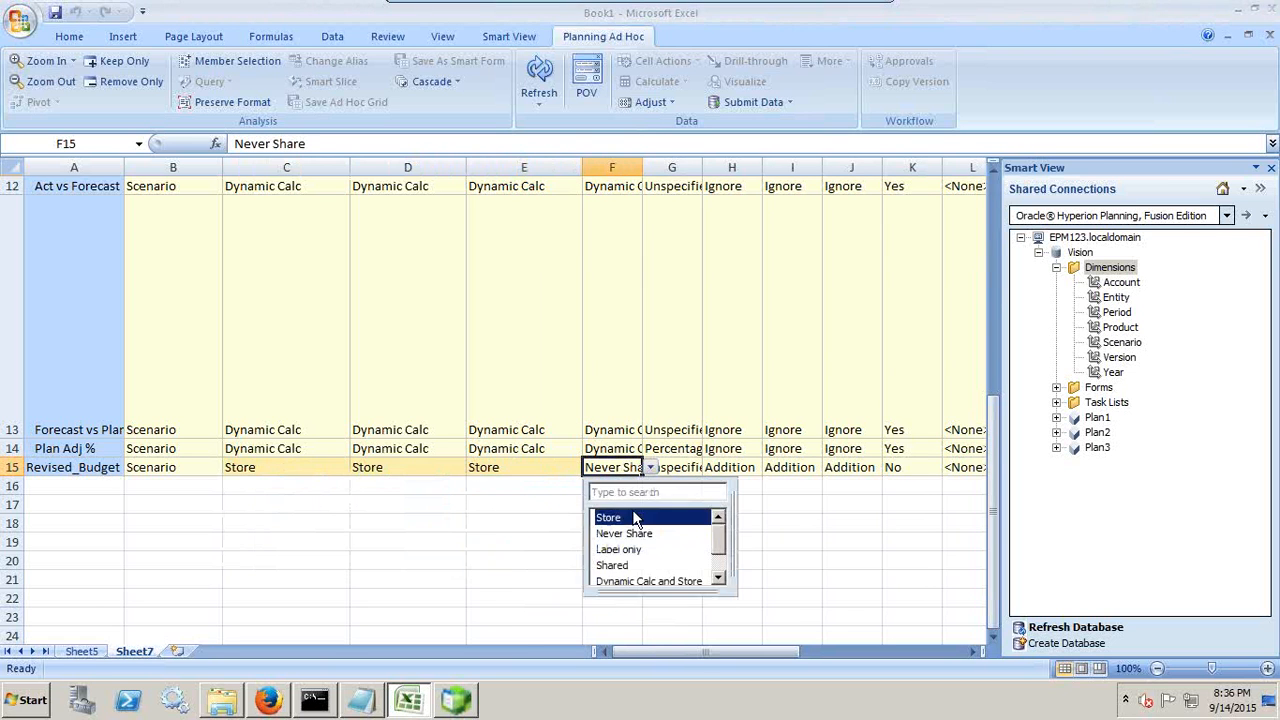
{"action": "left_click", "coordinate": [622, 515]}
{"action": "left_click", "coordinate": [562, 502]}
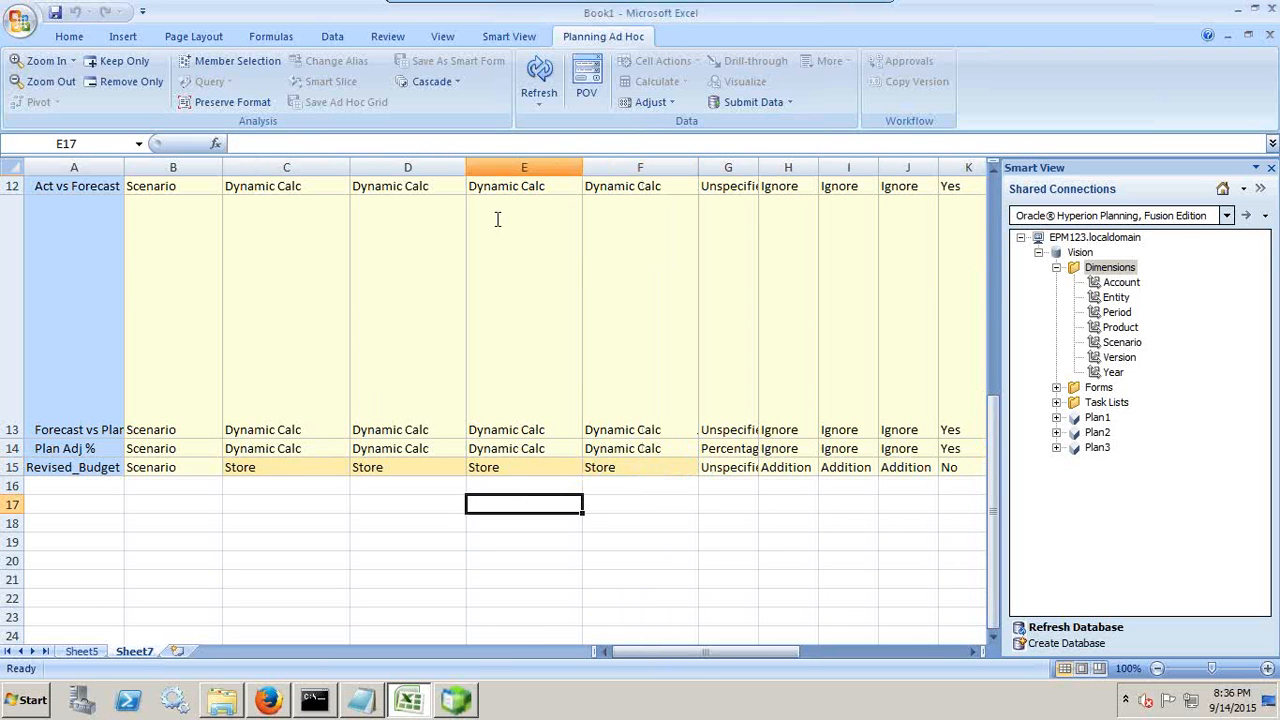
{"action": "left_click", "coordinate": [541, 72]}
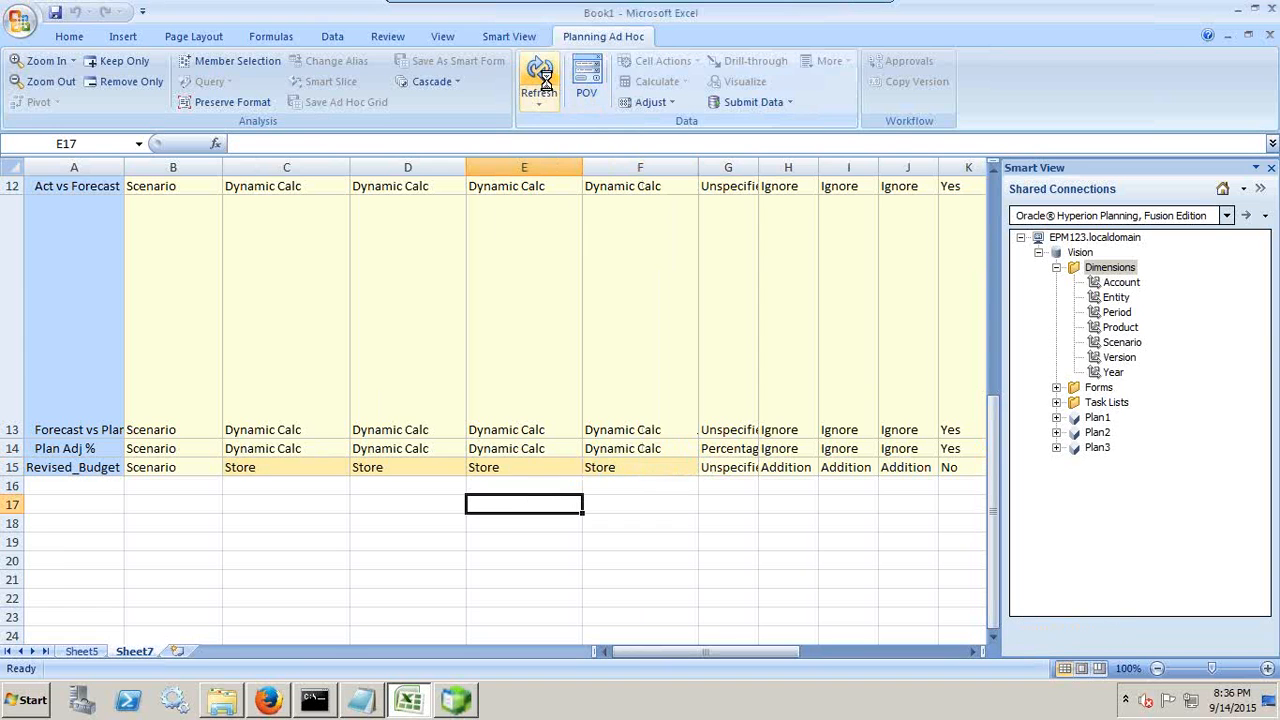
Step: Set the Revised_Budget storage settings in C15 and D15 to Store
{"action": "left_click", "coordinate": [288, 470]}
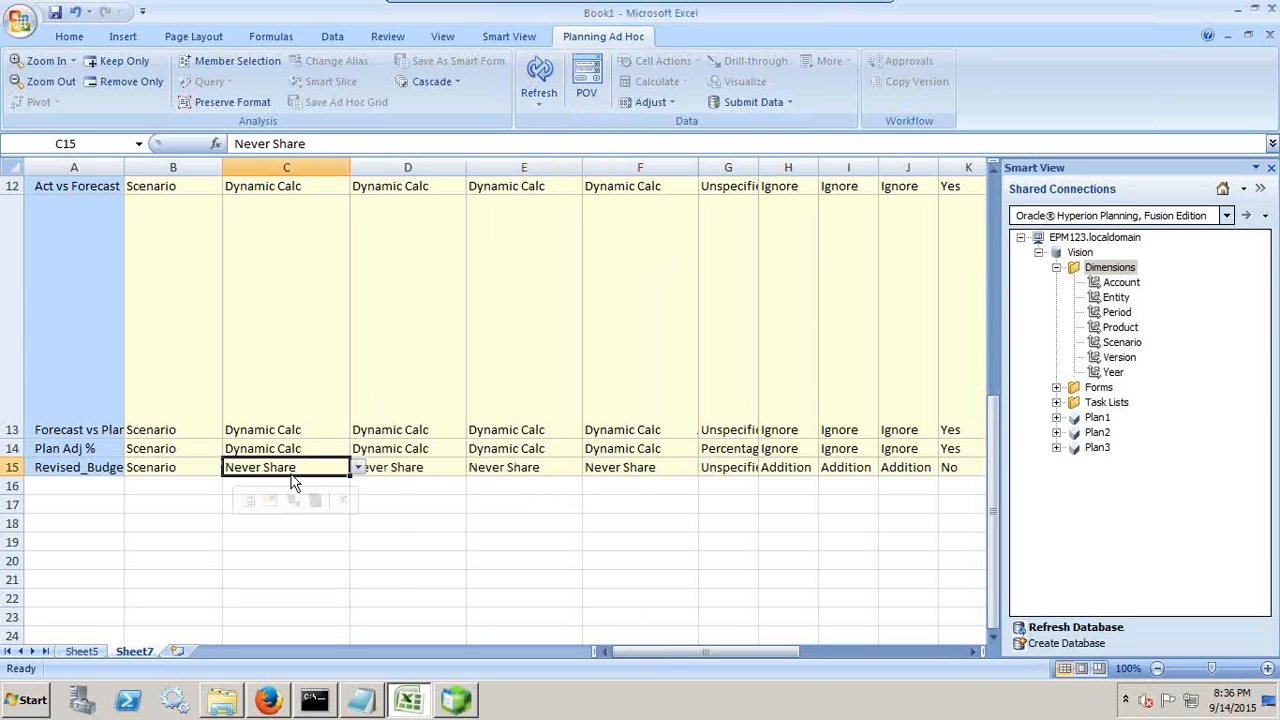
{"action": "left_click", "coordinate": [357, 468]}
{"action": "left_click", "coordinate": [312, 518]}
{"action": "left_click", "coordinate": [460, 466]}
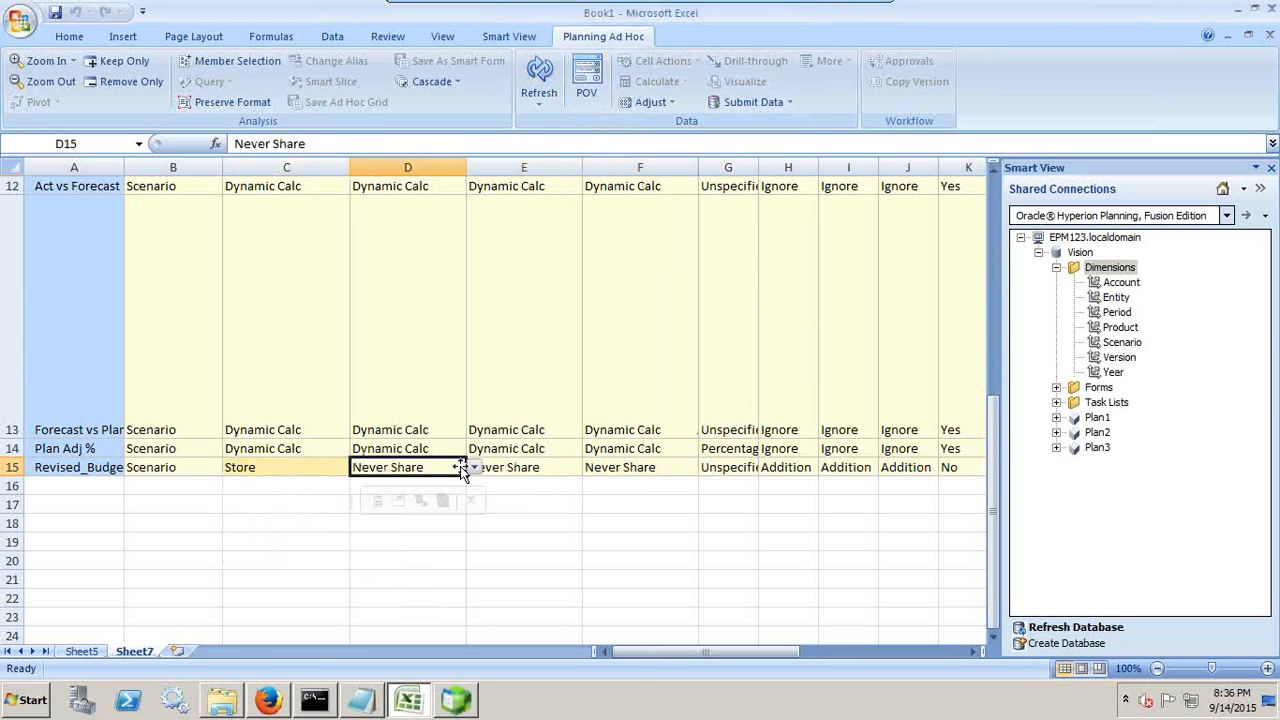
{"action": "left_click", "coordinate": [474, 467]}
{"action": "left_click", "coordinate": [432, 516]}
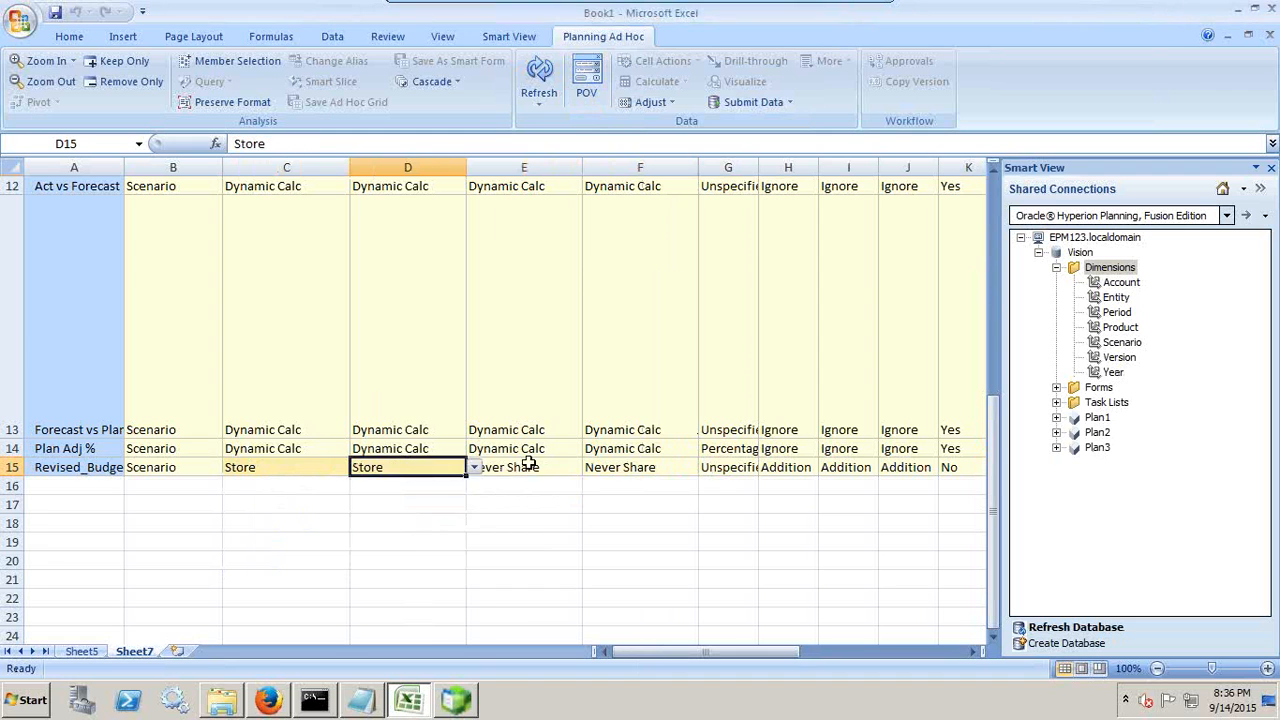
Step: Set the Revised_Budget storage settings in E15 and F15 to Store and submit the grid's data
{"action": "left_click", "coordinate": [529, 464]}
{"action": "left_click", "coordinate": [590, 467]}
{"action": "left_click", "coordinate": [560, 517]}
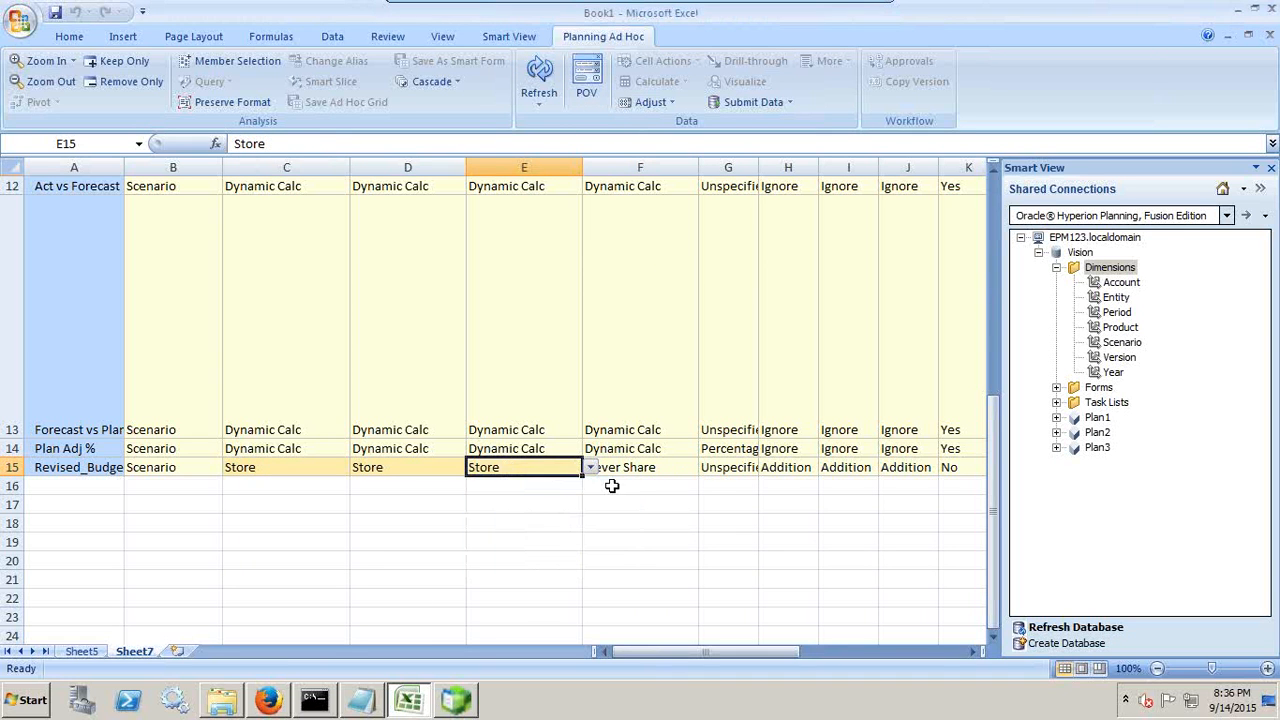
{"action": "left_click", "coordinate": [645, 470]}
{"action": "left_click", "coordinate": [705, 467]}
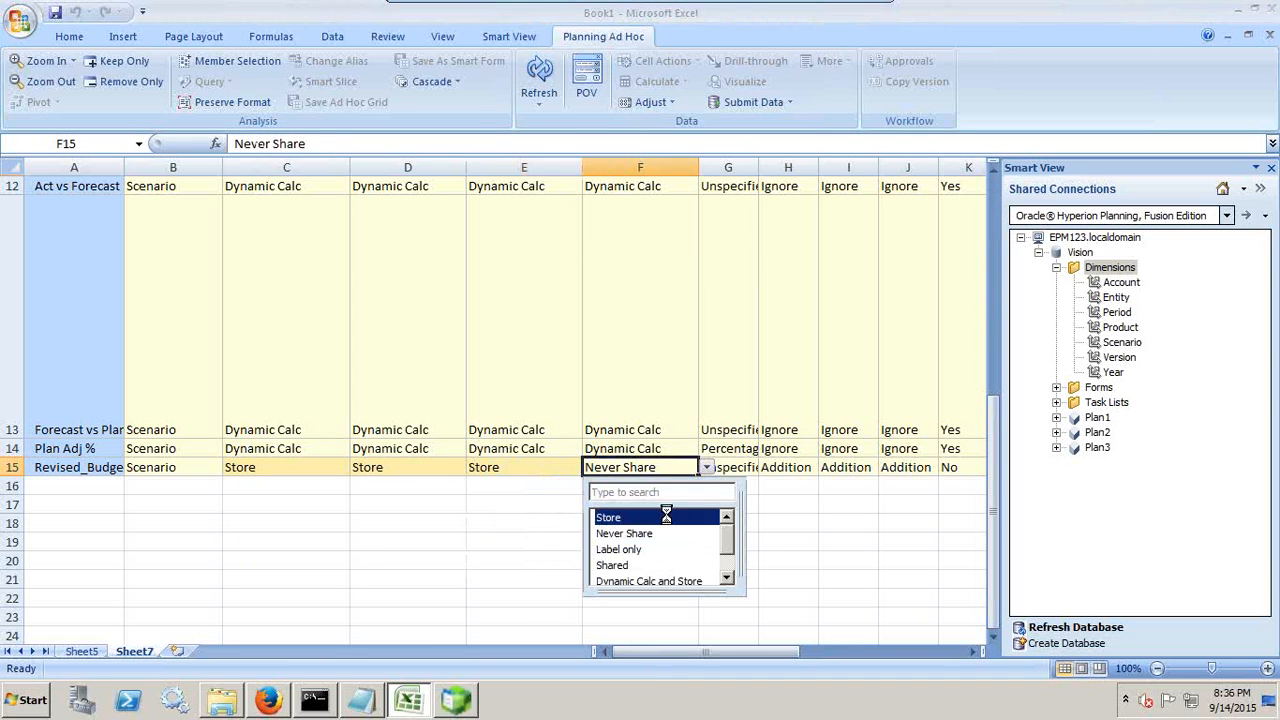
{"action": "left_click", "coordinate": [666, 516]}
{"action": "left_click", "coordinate": [754, 104]}
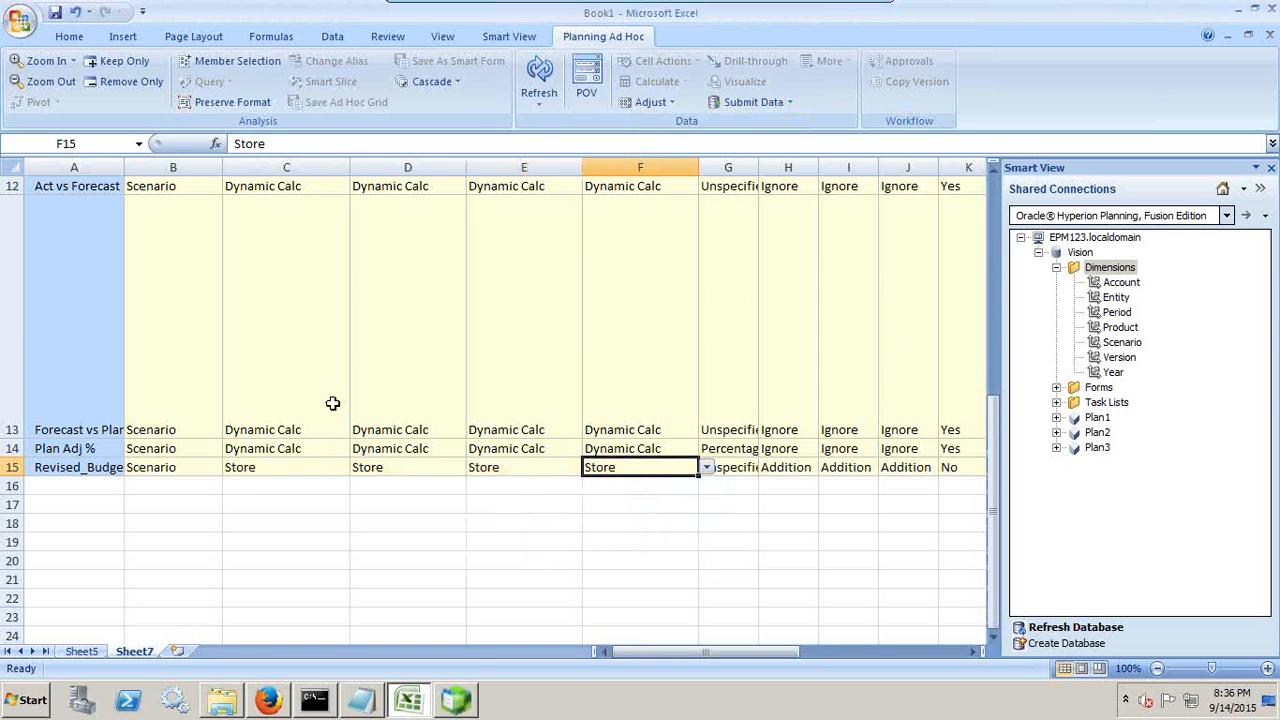
Step: Open Refresh Database for Vision's Dimensions folder, switch to Essbase Administration Services and close the Plan1 outline
{"action": "right_click", "coordinate": [1112, 268]}
{"action": "left_click", "coordinate": [1143, 280]}
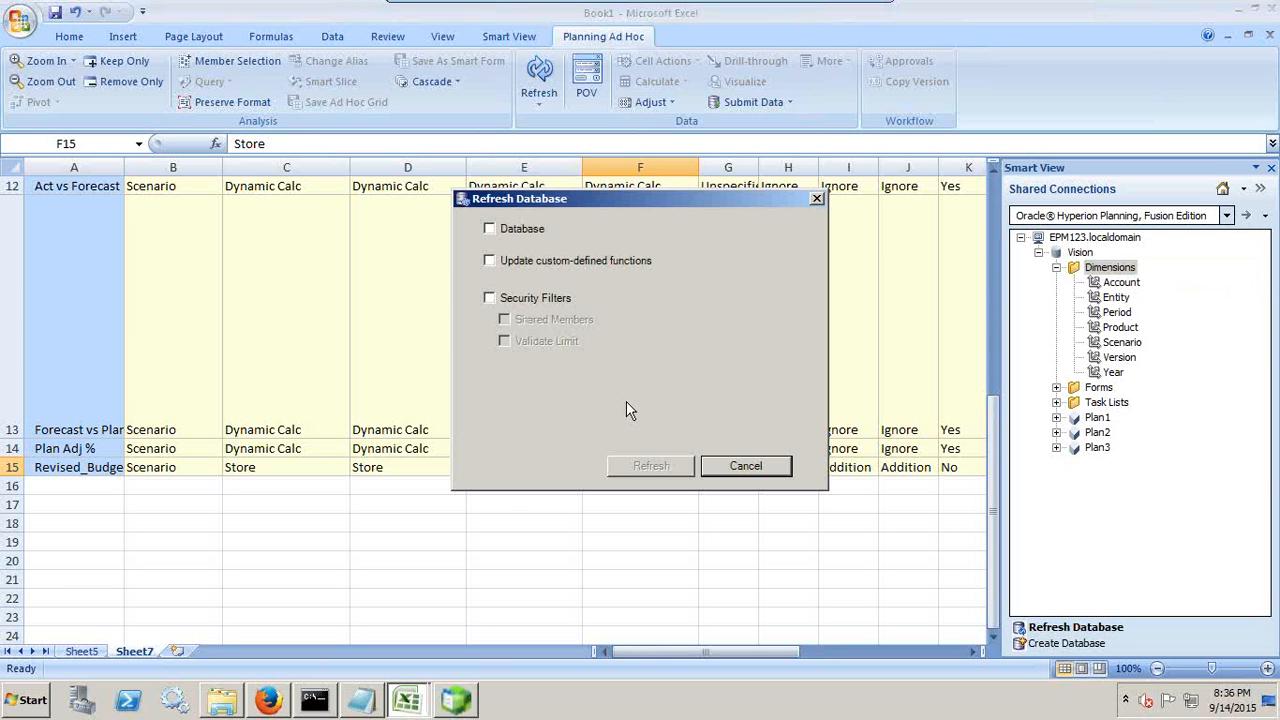
{"action": "left_click", "coordinate": [450, 705]}
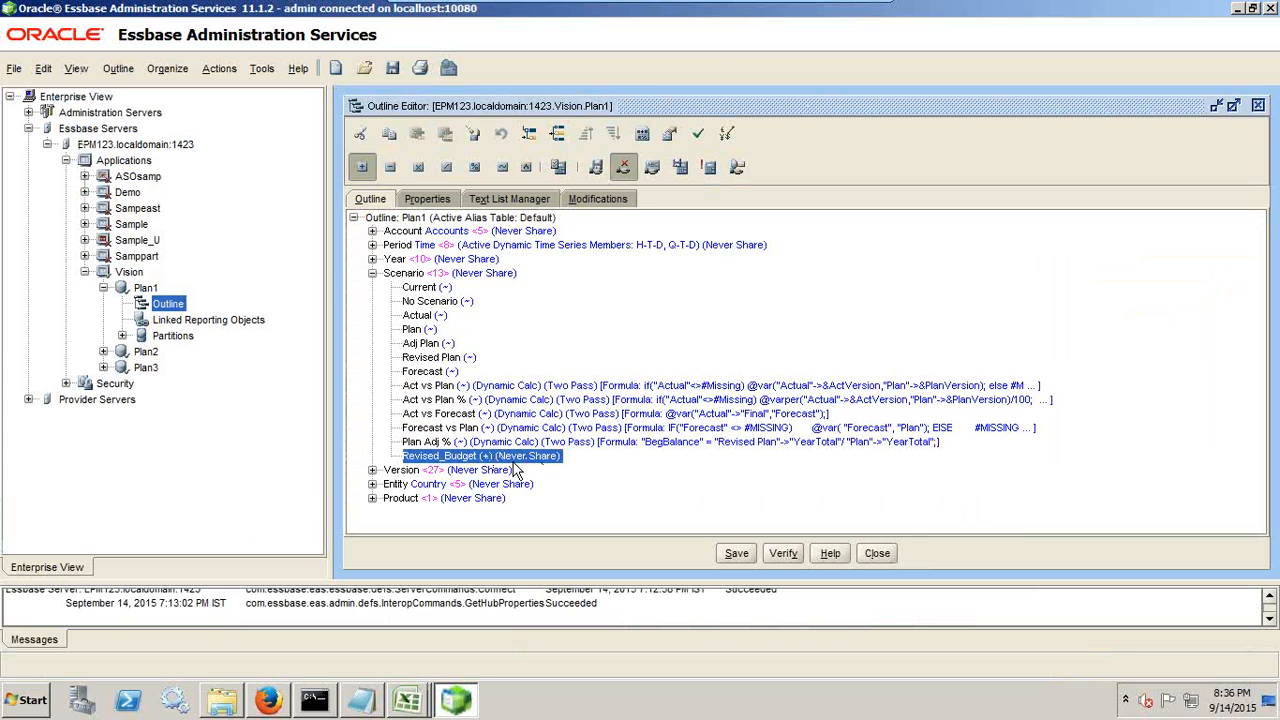
{"action": "left_click", "coordinate": [877, 553]}
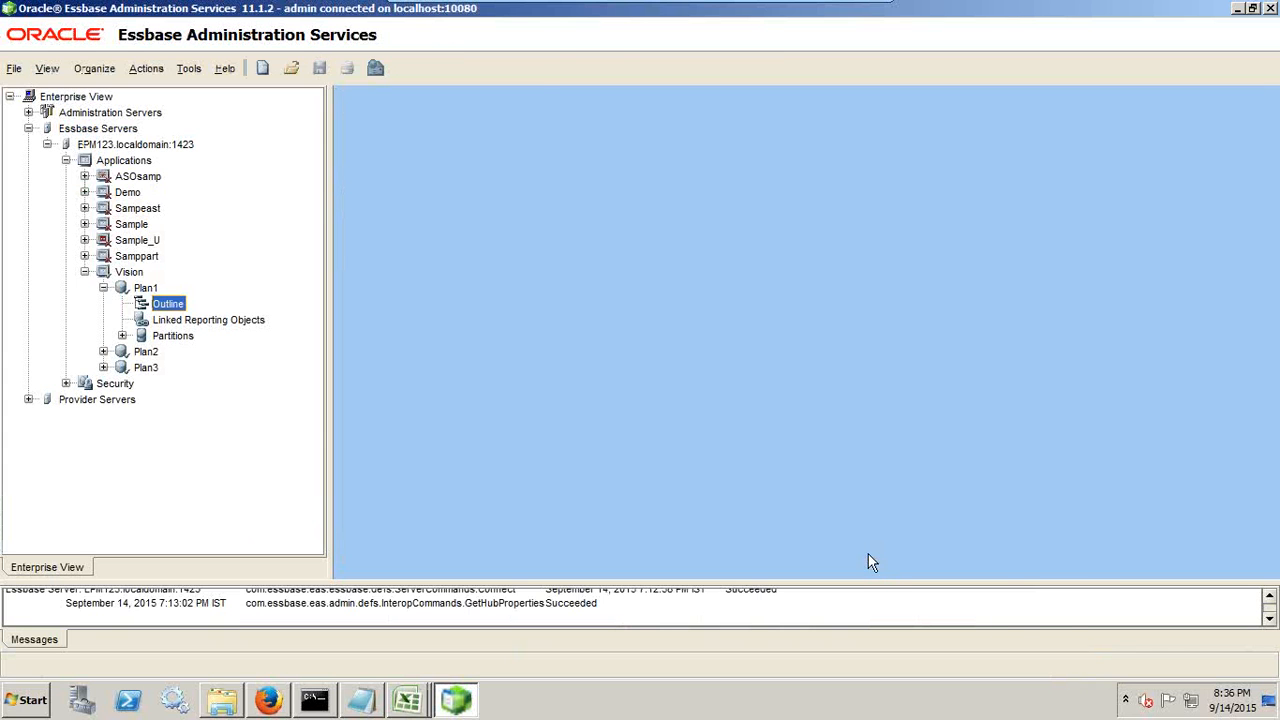
Step: Return to Excel and run the database refresh to completion with only the Database option enabled
{"action": "key", "text": "alt+Tab"}
{"action": "left_click", "coordinate": [510, 228]}
{"action": "left_click", "coordinate": [660, 468]}
{"action": "left_click", "coordinate": [712, 421]}
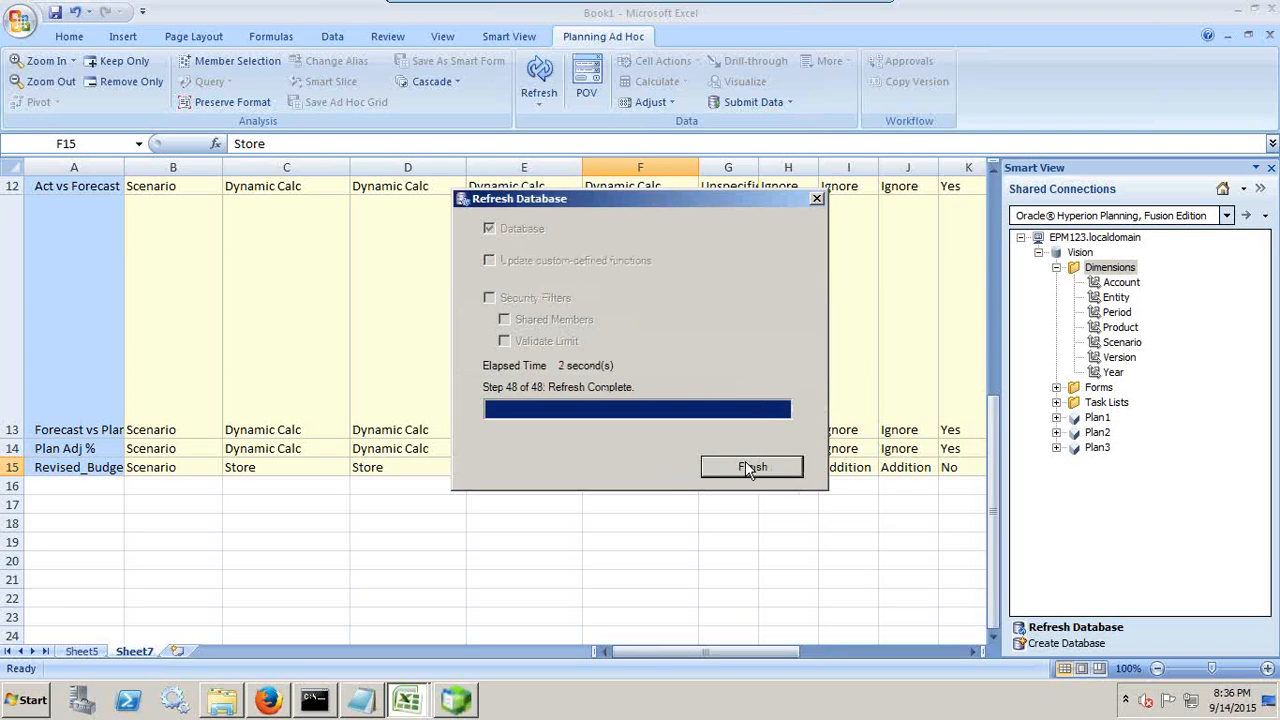
{"action": "left_click", "coordinate": [749, 467]}
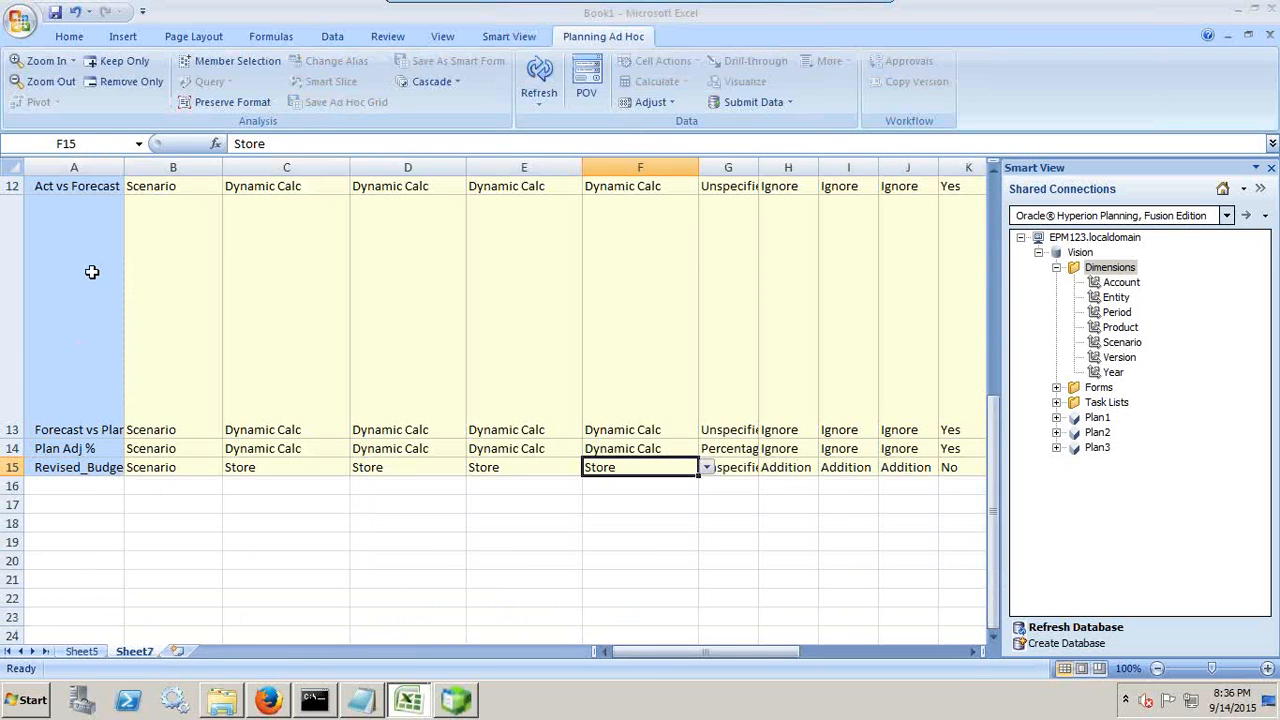
Step: Switch to Essbase Administration Services and reopen the Plan1 outline to check the storage property of Revised_Budget under Scenario
{"action": "left_click", "coordinate": [452, 702]}
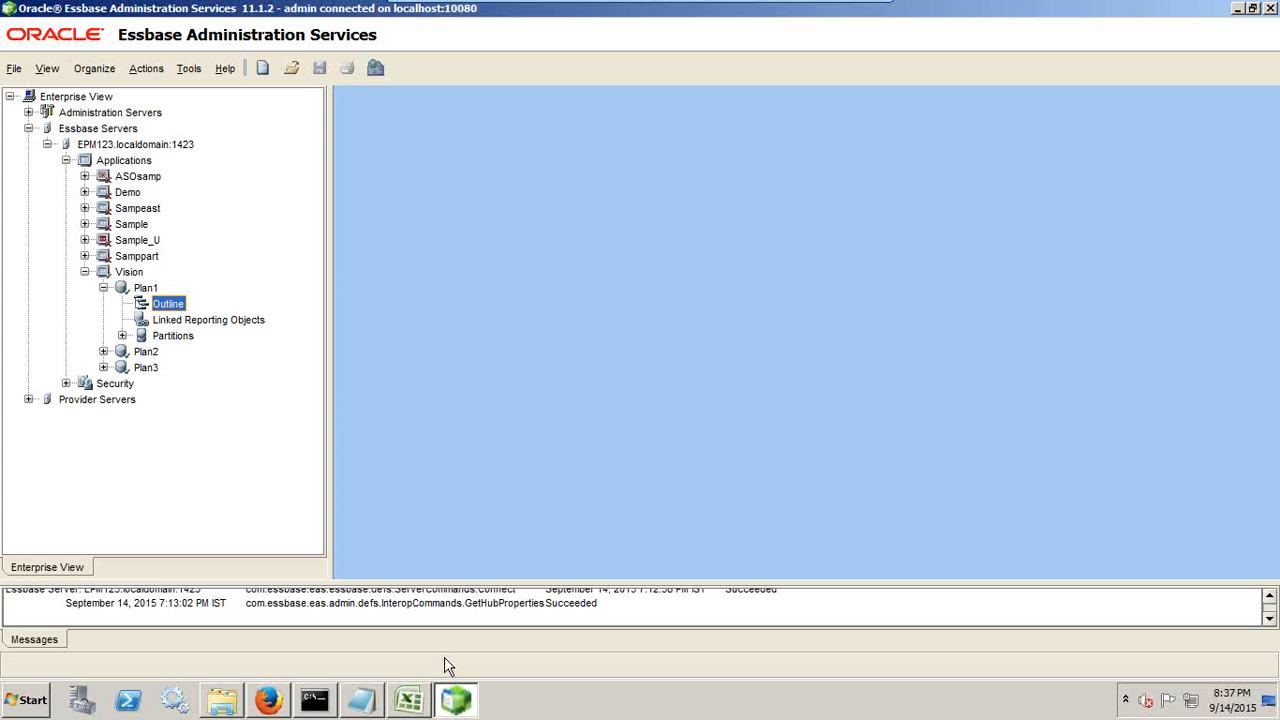
{"action": "double_click", "coordinate": [170, 304]}
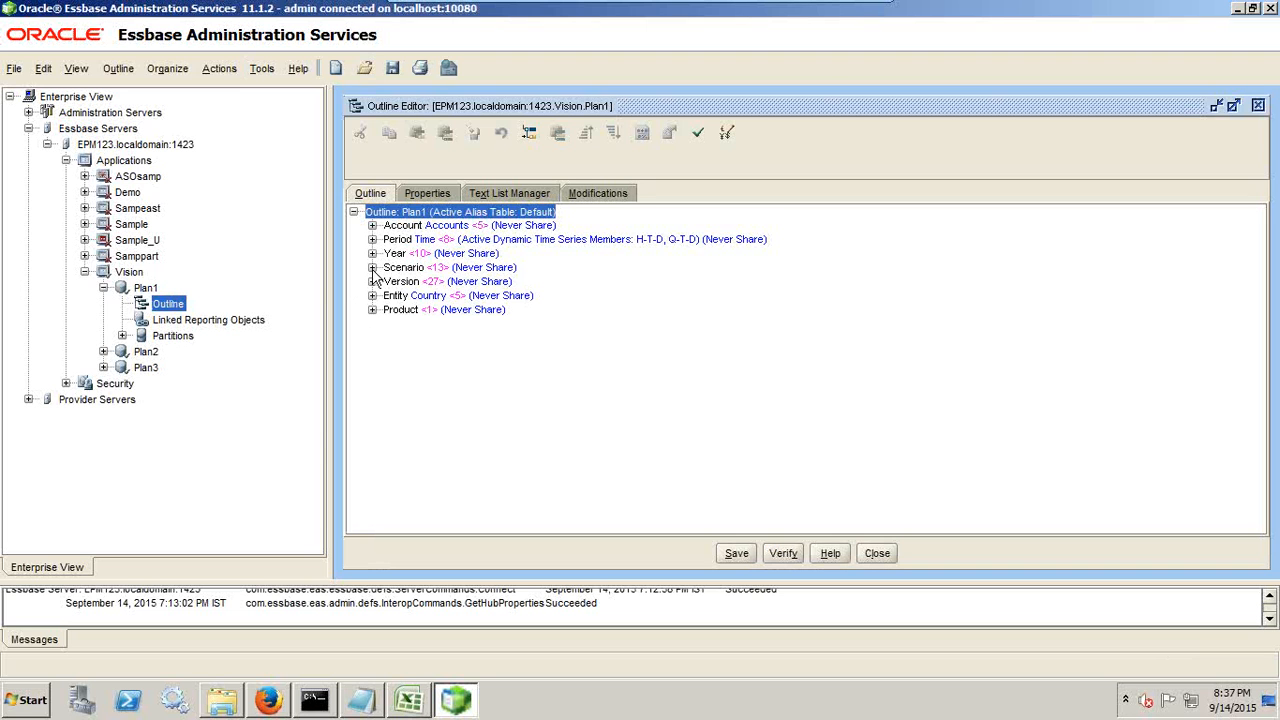
{"action": "left_click", "coordinate": [372, 268]}
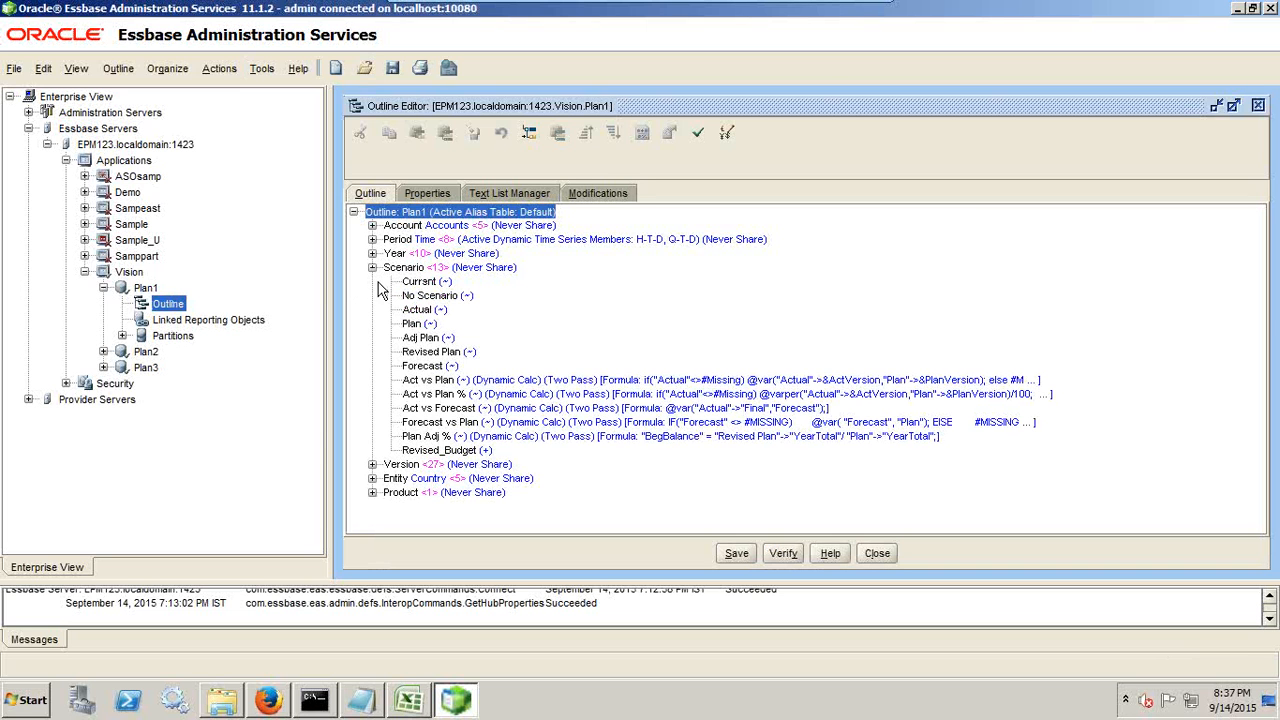
{"action": "left_click", "coordinate": [442, 451]}
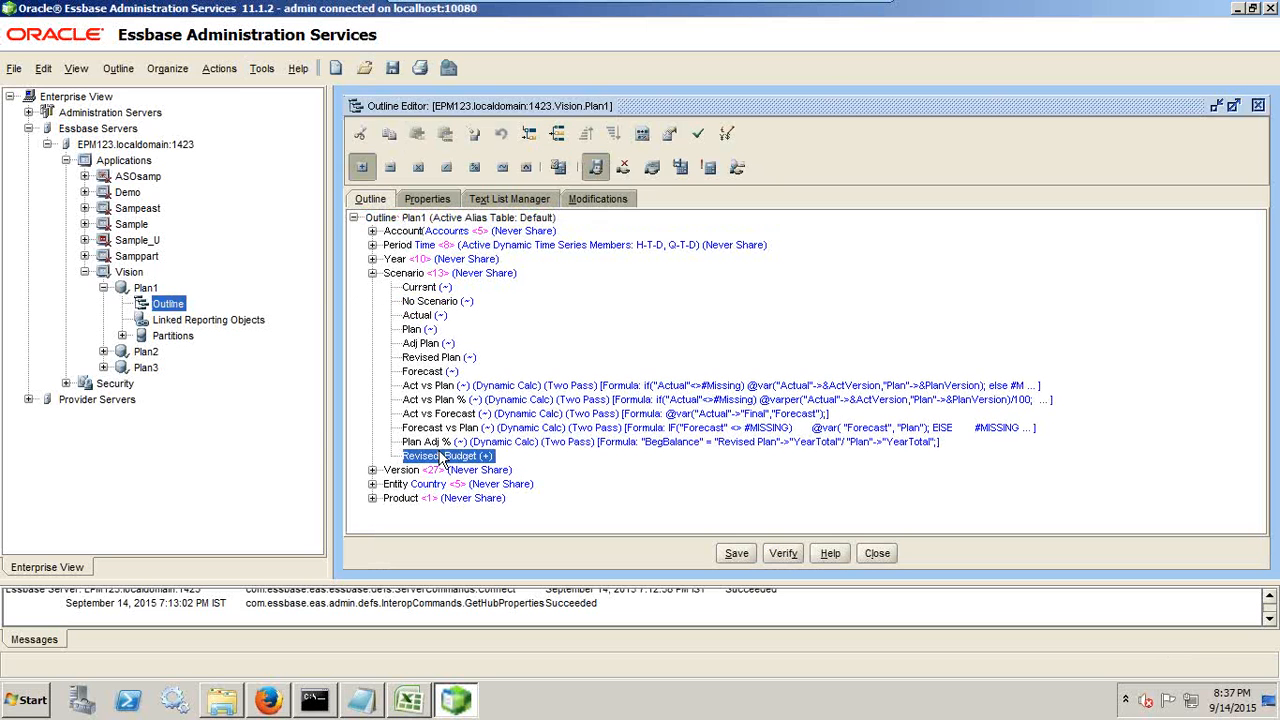
Step: Switch to EPM Workspace in Firefox and display the Scenario dimension in Vision's dimension editor to check its Revised_Budget member
{"action": "left_click", "coordinate": [274, 703]}
{"action": "left_click", "coordinate": [223, 130]}
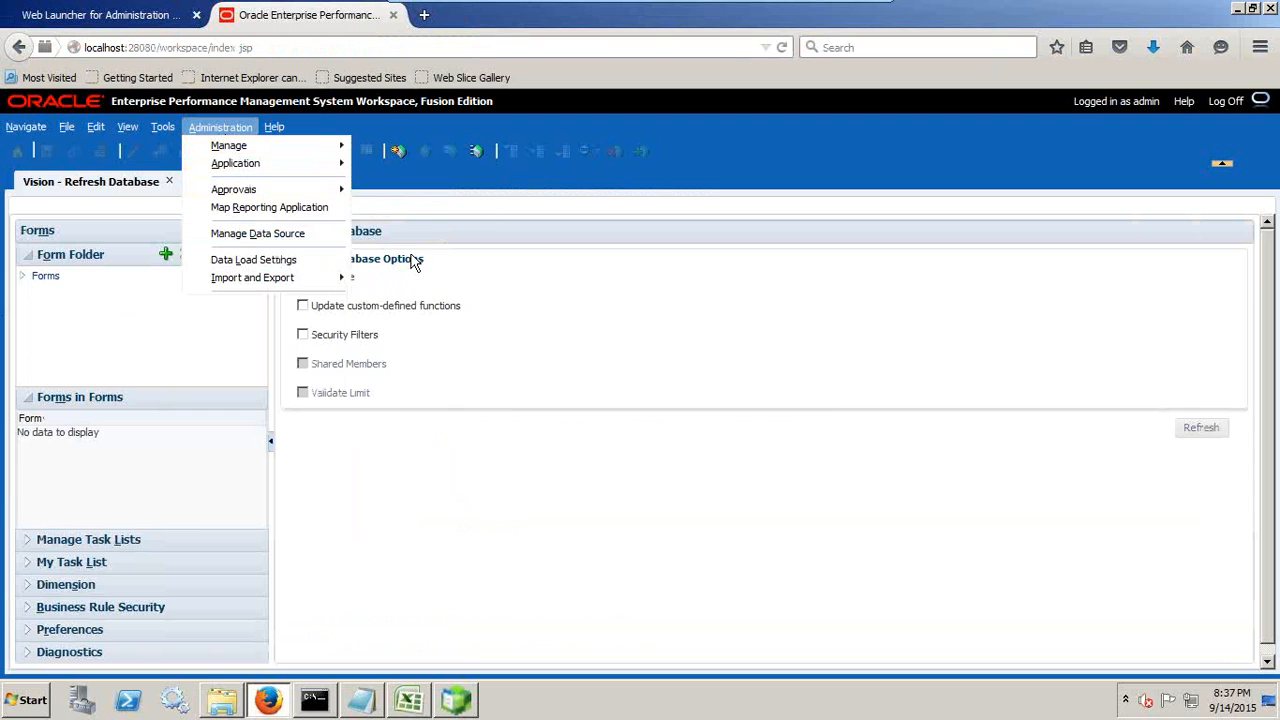
{"action": "mouse_move", "coordinate": [288, 152]}
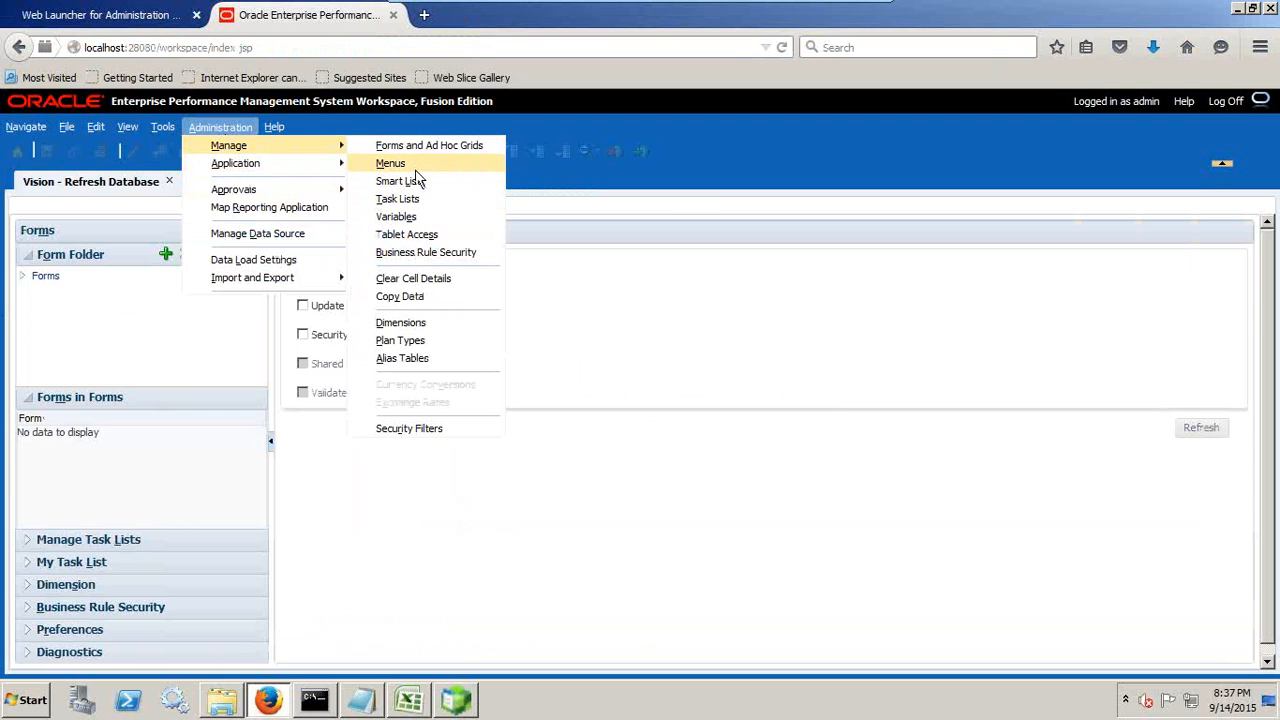
{"action": "left_click", "coordinate": [405, 323]}
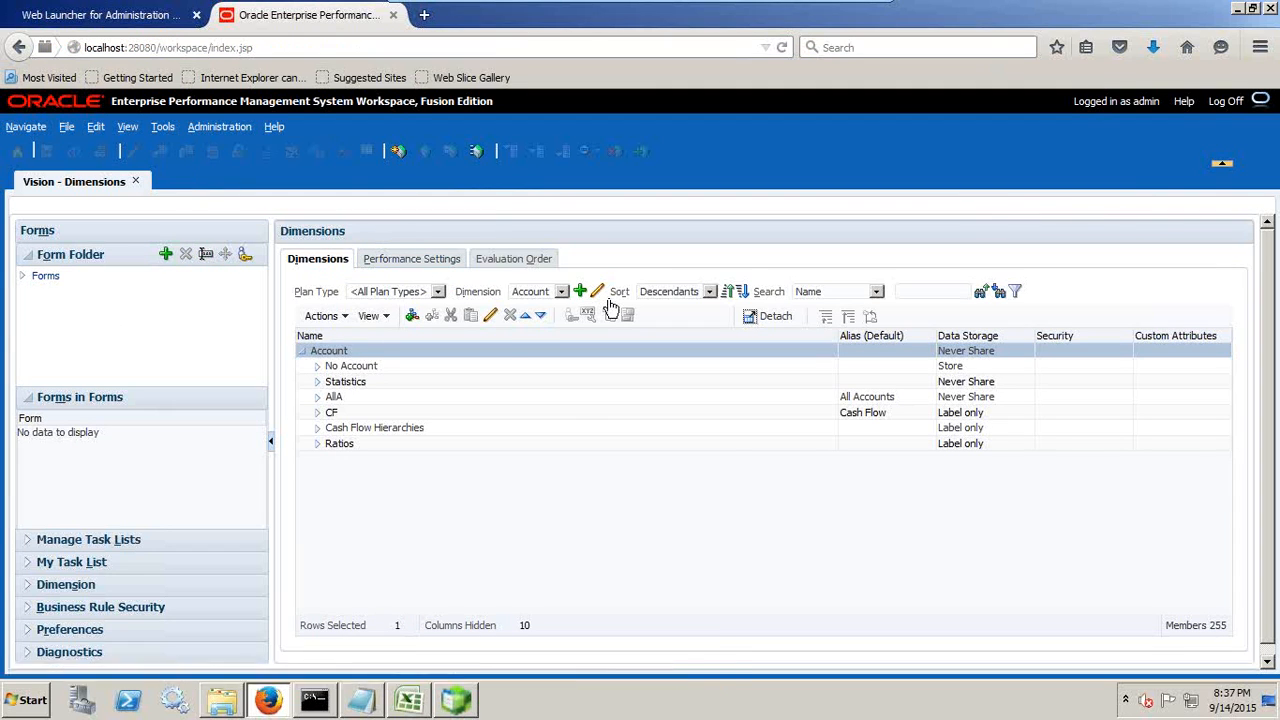
{"action": "left_click", "coordinate": [561, 291]}
{"action": "left_click", "coordinate": [531, 355]}
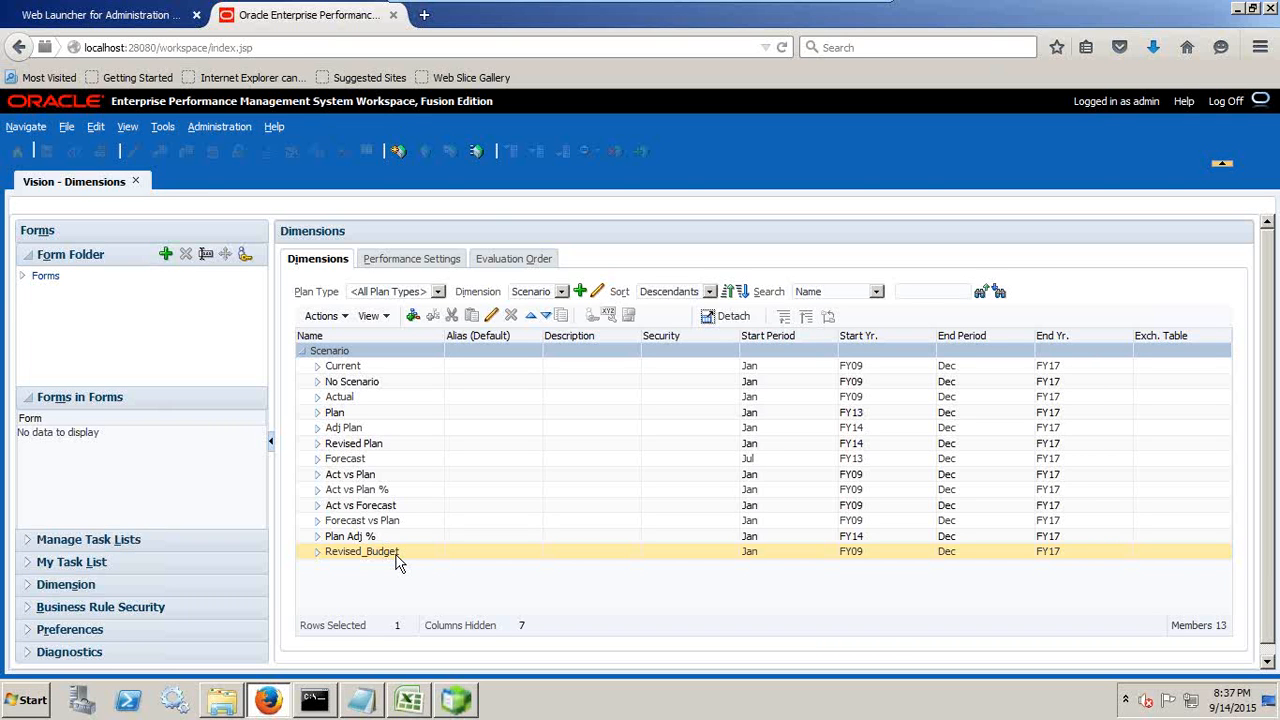
Step: Switch back to Excel and select the parent member cell B15 in the Revised_Budget row
{"action": "left_click", "coordinate": [409, 700]}
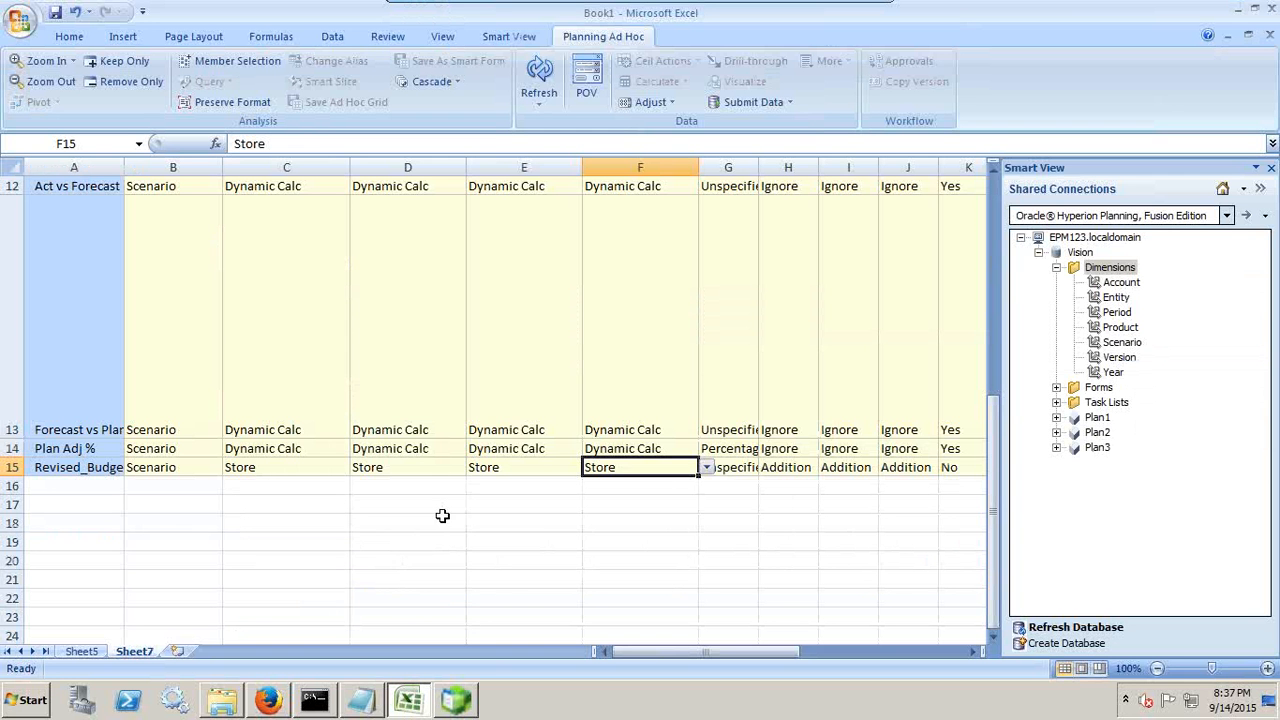
{"action": "left_click", "coordinate": [155, 468]}
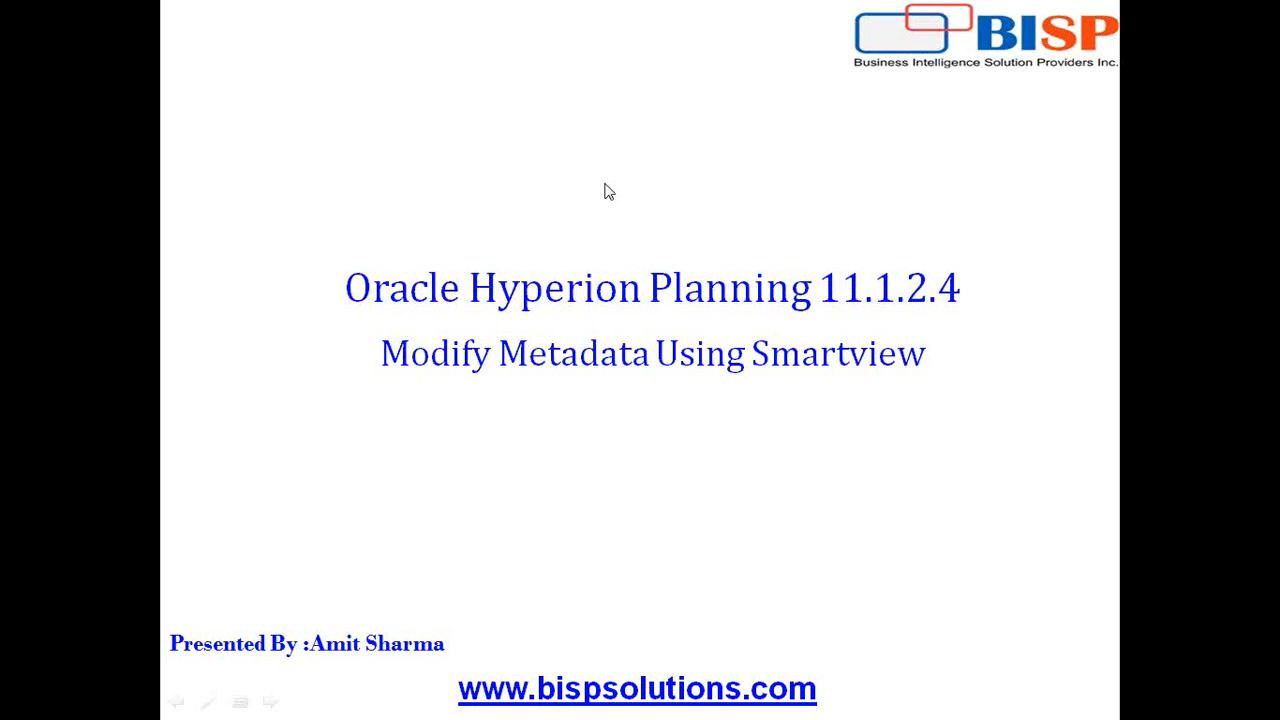
{"action": "left_click", "coordinate": [673, 366]}
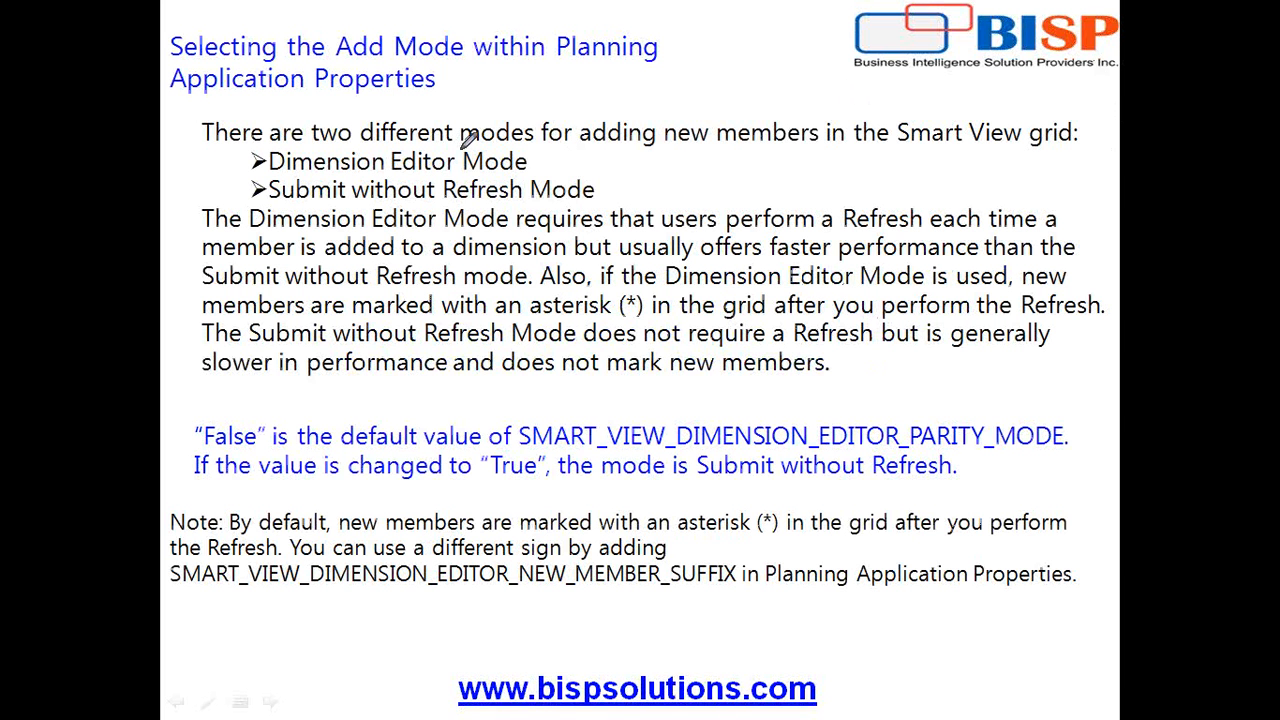
{"action": "mouse_move", "coordinate": [238, 151]}
{"action": "left_mouse_down"}
{"action": "mouse_move", "coordinate": [241, 167]}
{"action": "mouse_move", "coordinate": [378, 178]}
{"action": "mouse_move", "coordinate": [504, 177]}
{"action": "mouse_move", "coordinate": [550, 170]}
{"action": "mouse_move", "coordinate": [552, 155]}
{"action": "mouse_move", "coordinate": [318, 140]}
{"action": "mouse_move", "coordinate": [240, 158]}
{"action": "mouse_move", "coordinate": [283, 190]}
{"action": "mouse_move", "coordinate": [602, 190]}
{"action": "left_mouse_up"}
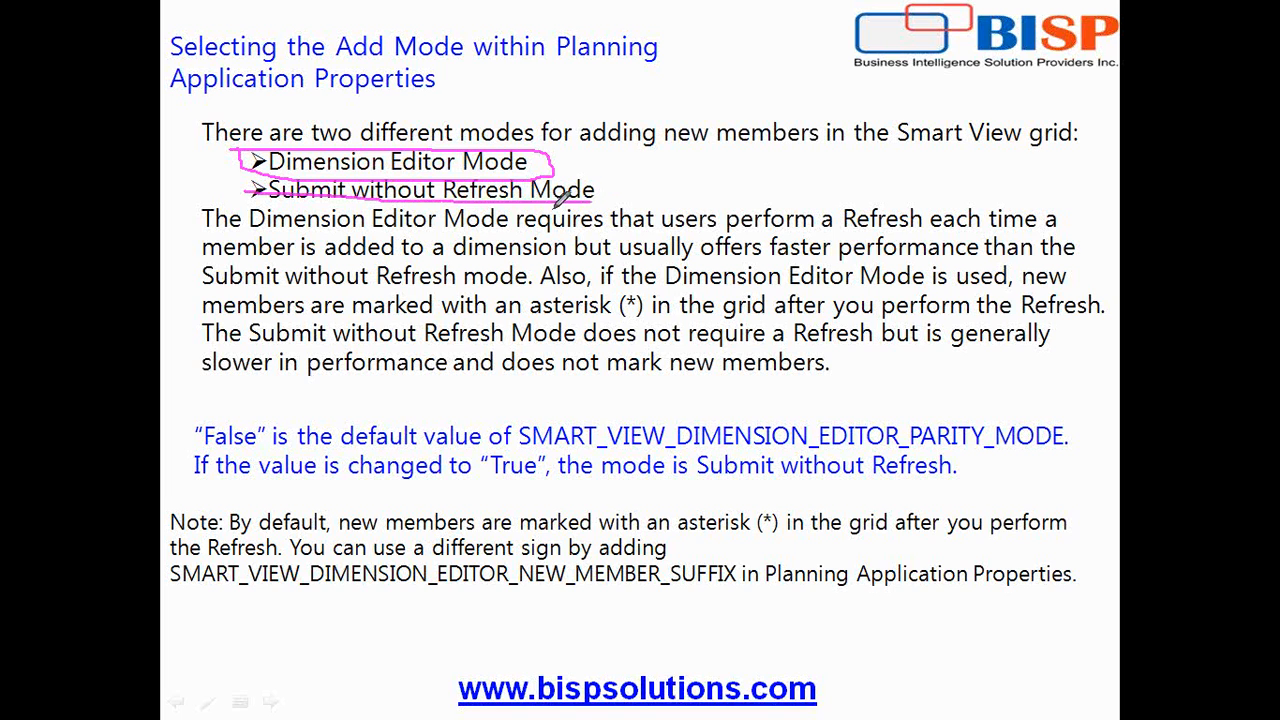